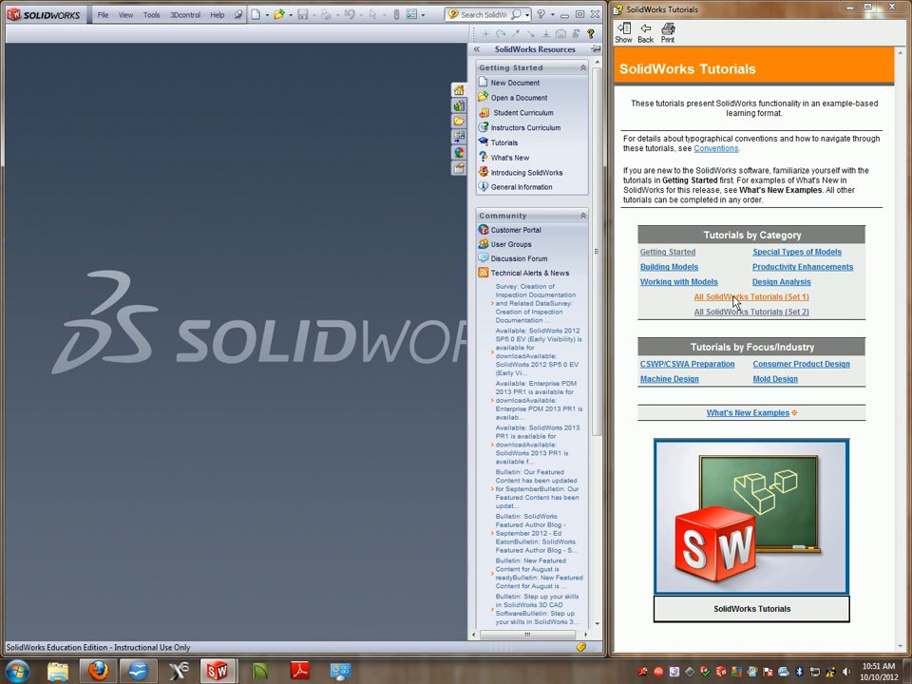
Step: Close the SolidWorks Tutorials window and maximize the main SolidWorks window
right_click(585, 20)
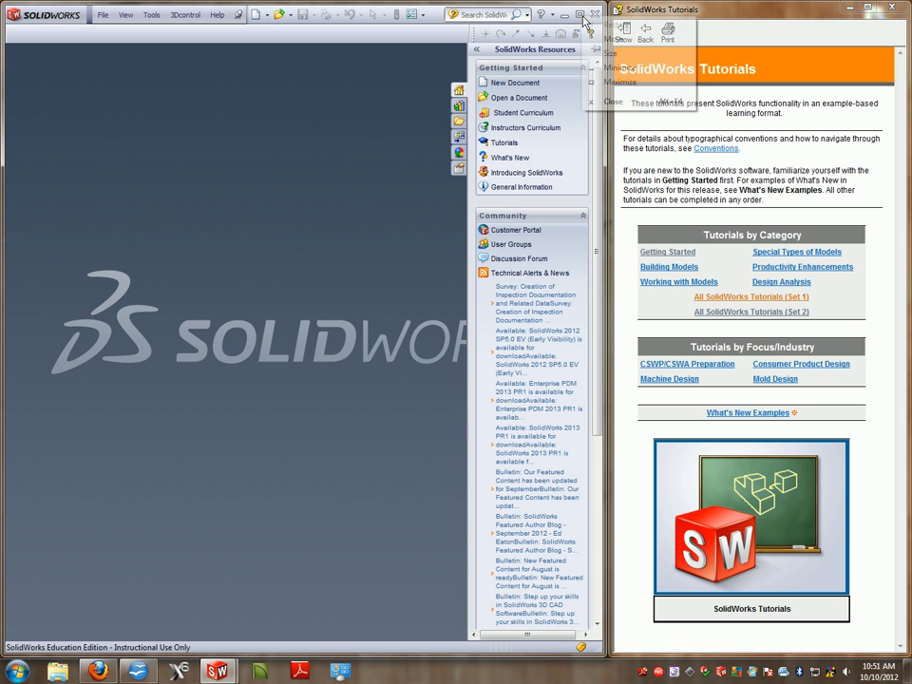
right_click(760, 10)
click(866, 7)
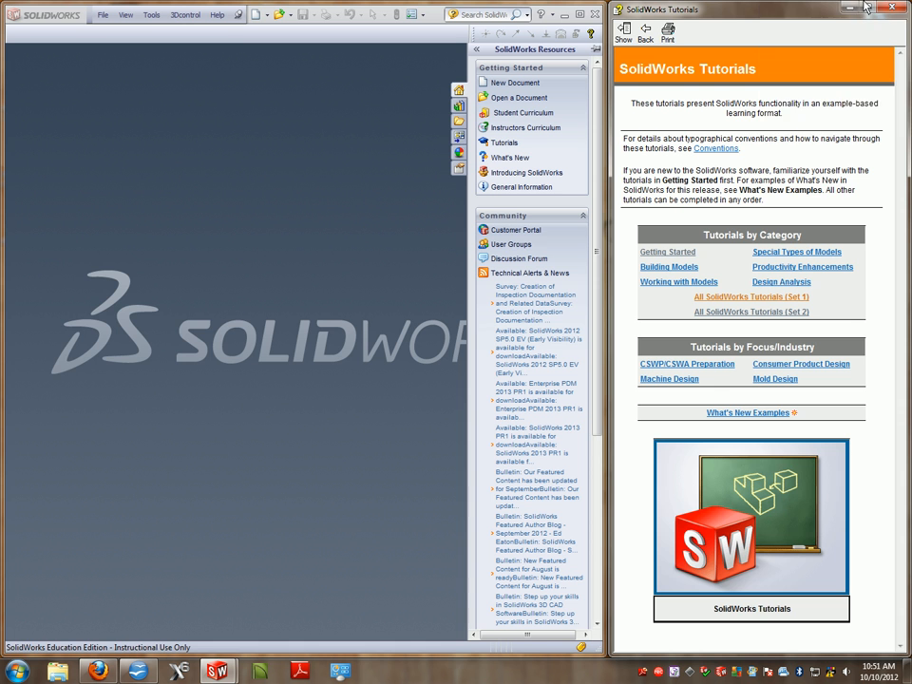
click(892, 7)
click(580, 14)
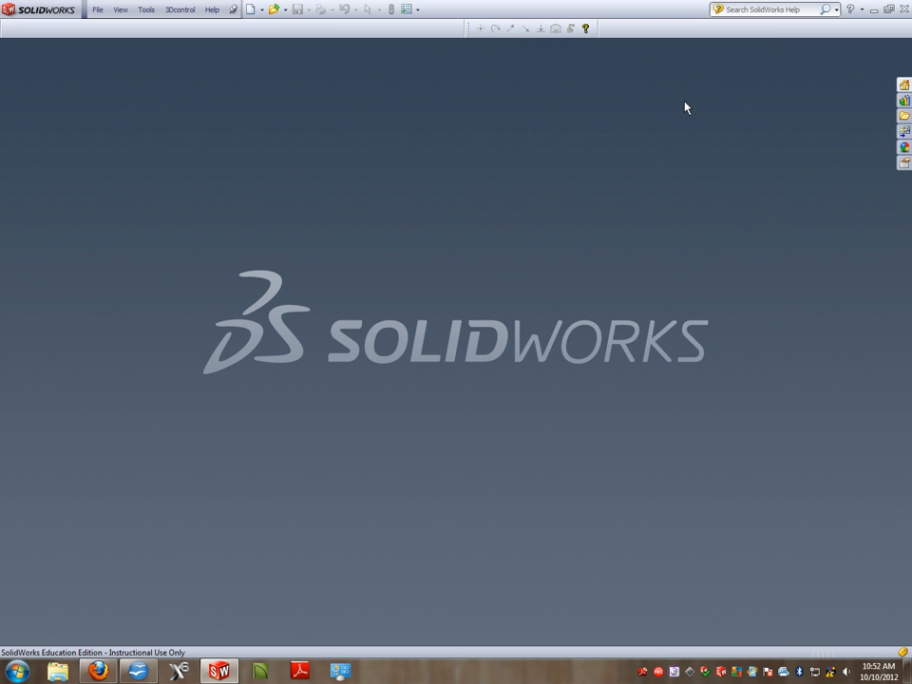
Step: Open the Lofts lesson from All SolidWorks Tutorials (Set 1) and advance to its Setting Up the Planes page
click(904, 85)
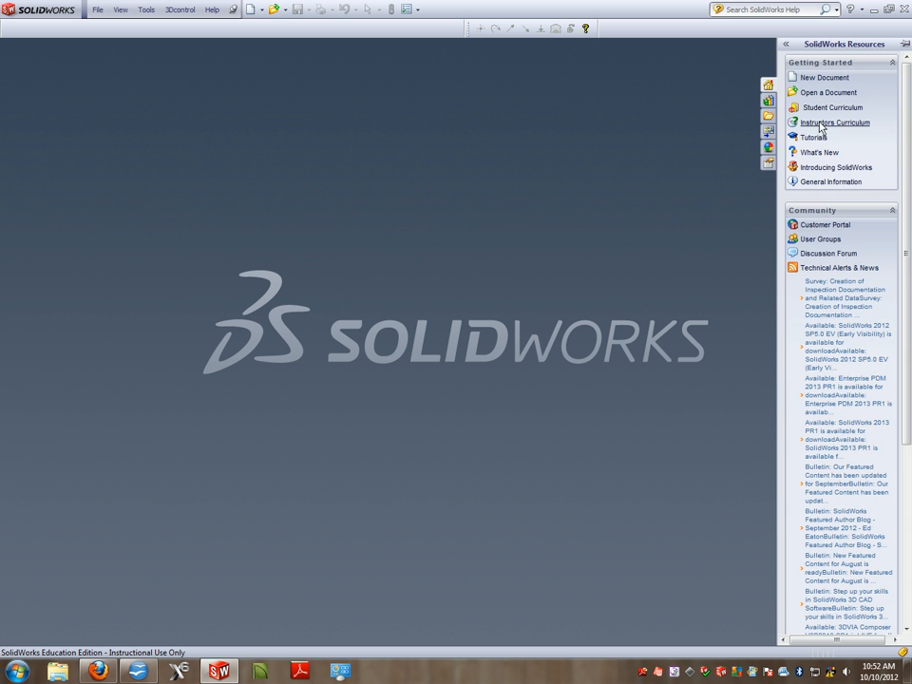
click(814, 138)
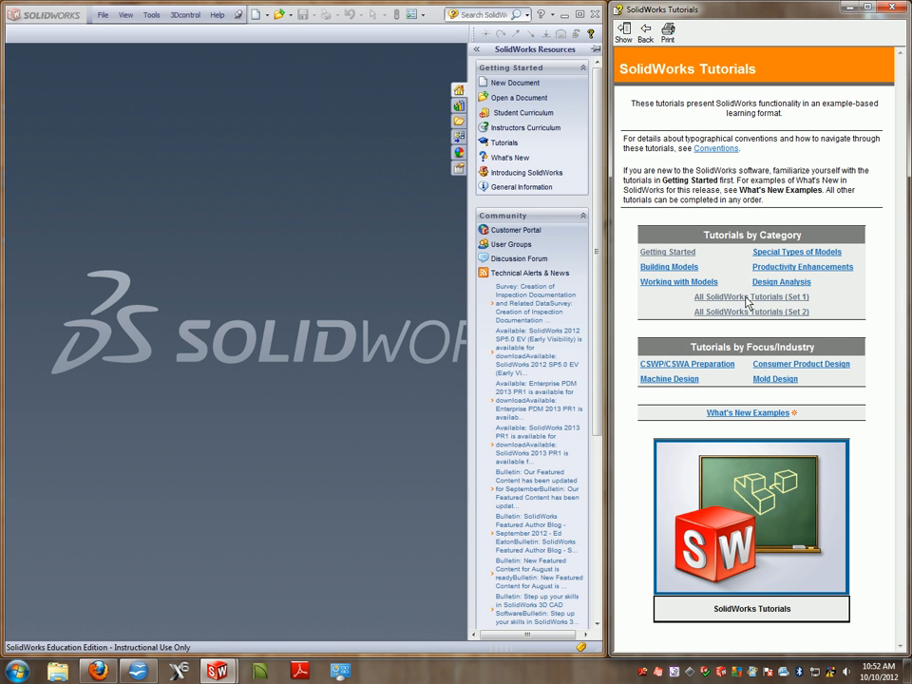
click(747, 298)
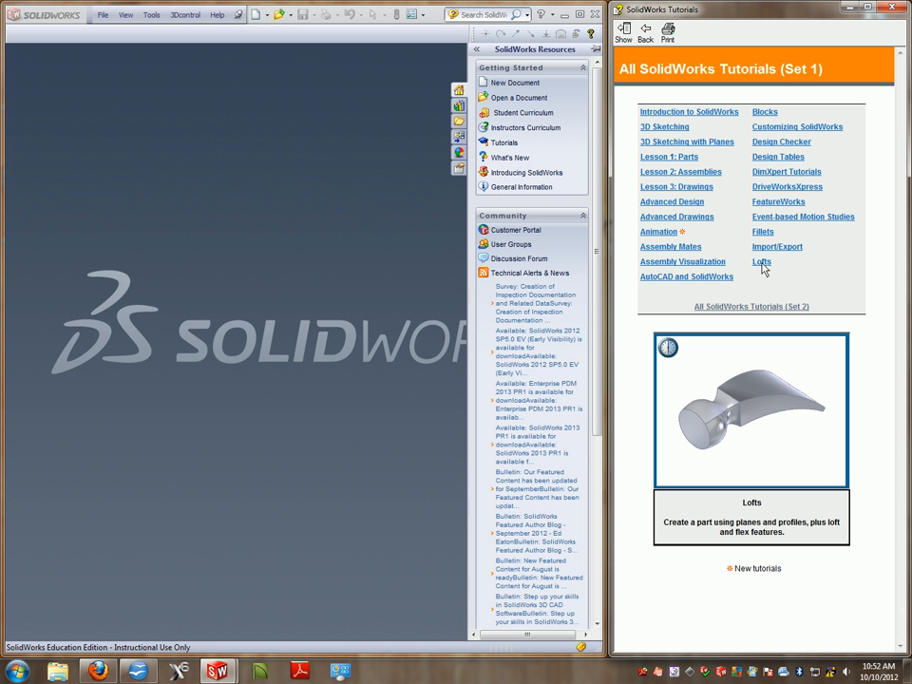
click(762, 263)
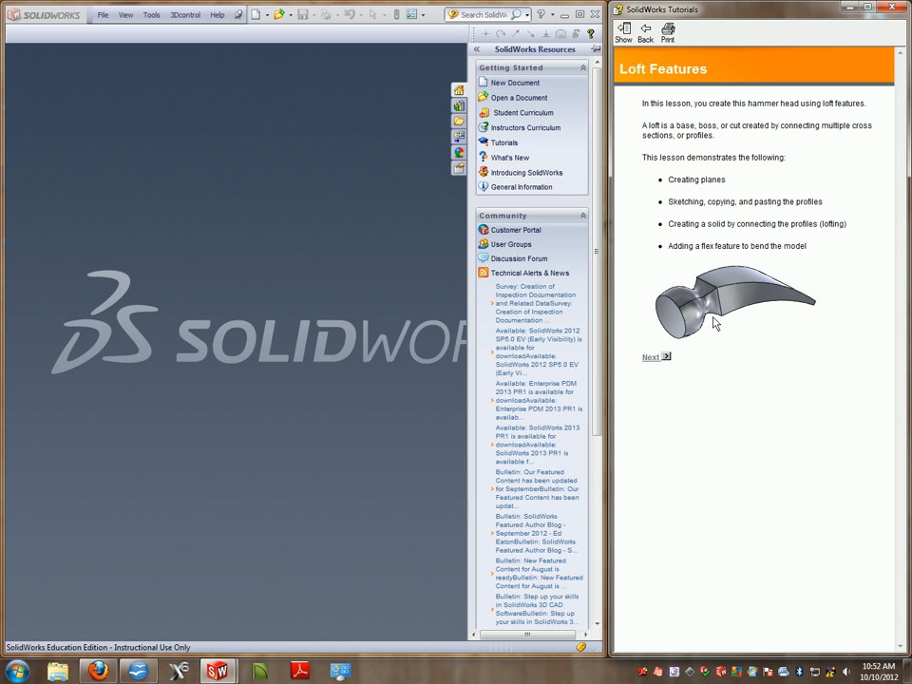
click(653, 359)
click(653, 359)
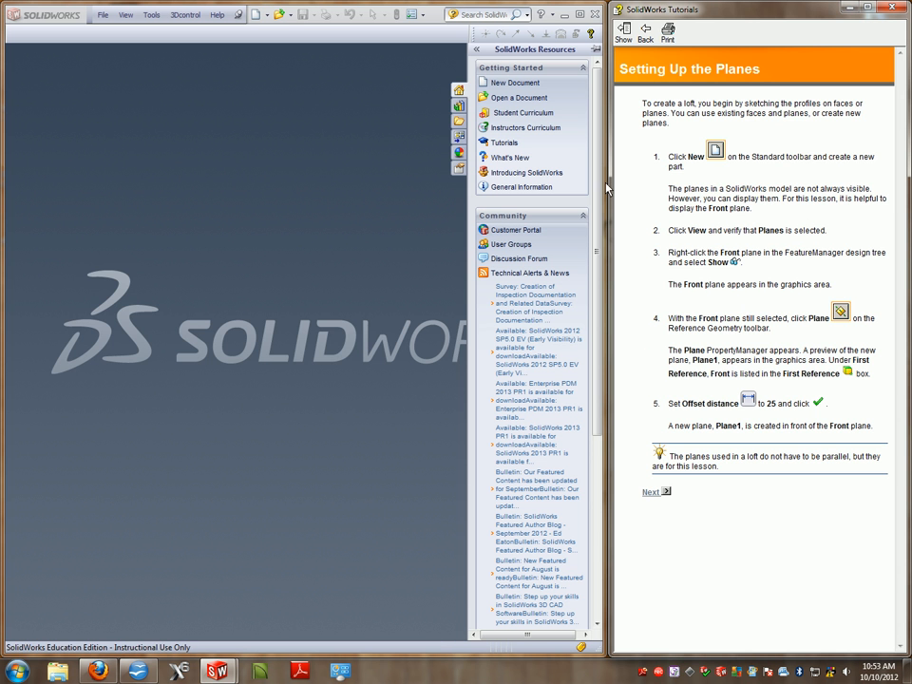
Step: Create a new part document
click(101, 15)
click(124, 33)
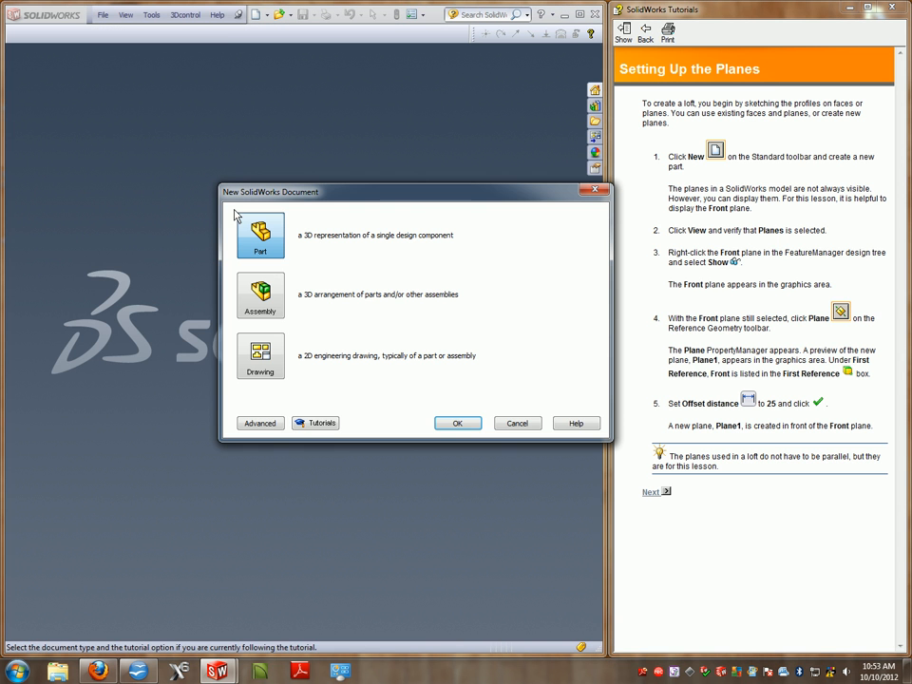
click(457, 410)
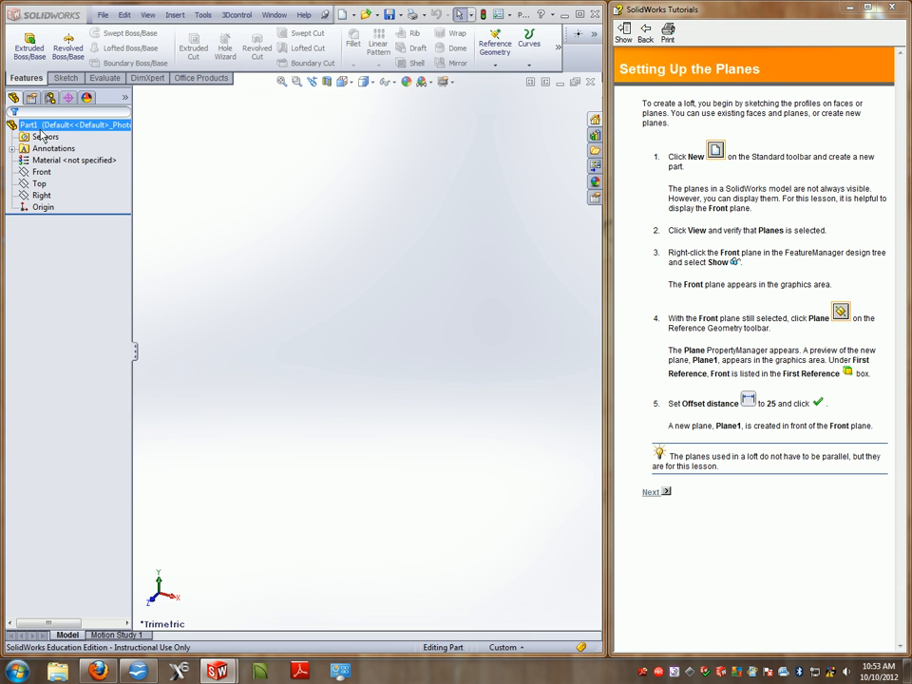
Step: Show the Front plane in the graphics area
right_click(43, 173)
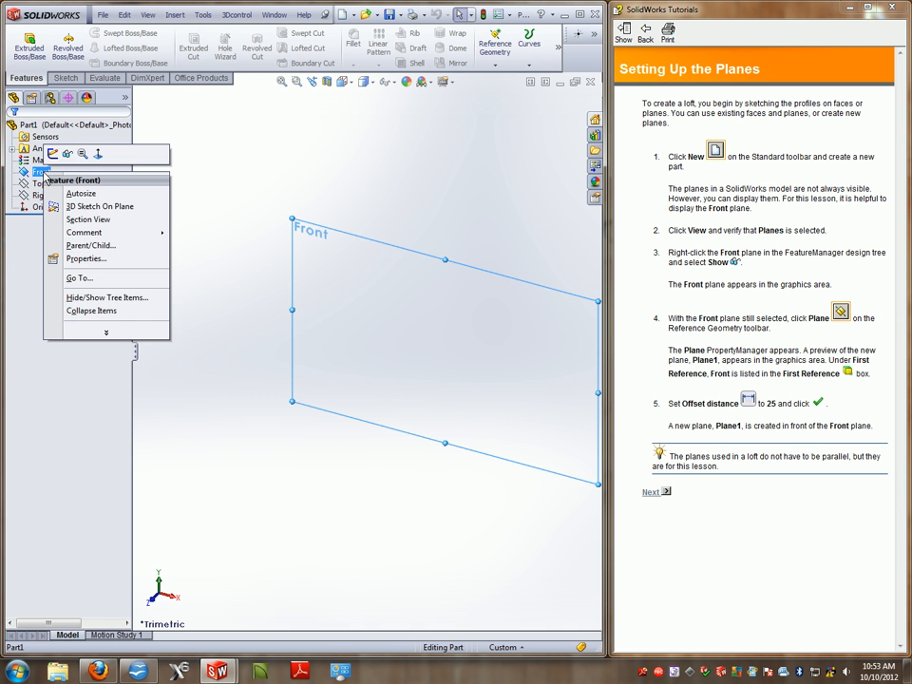
click(69, 157)
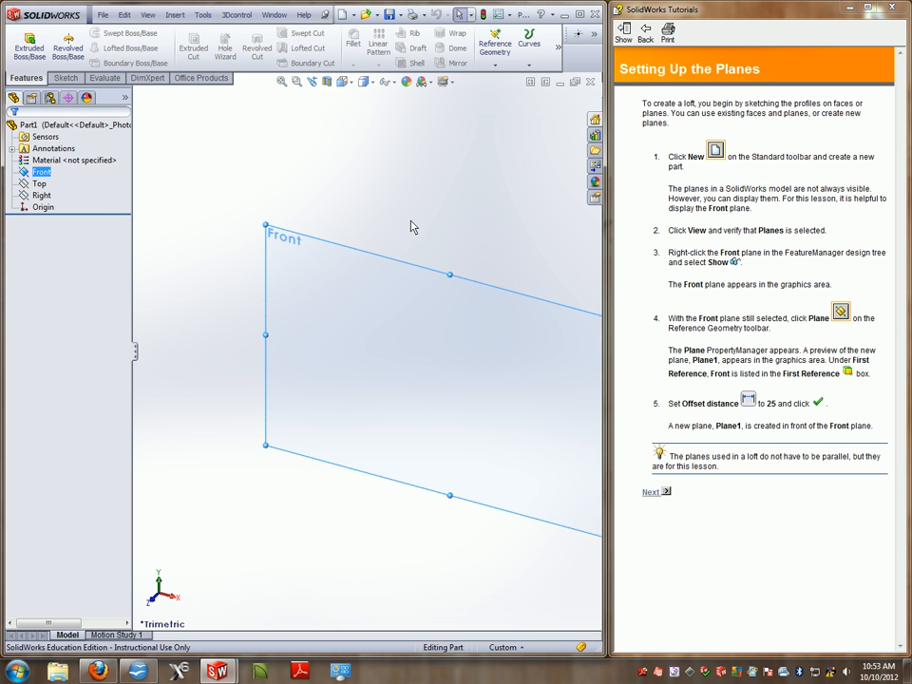
click(384, 234)
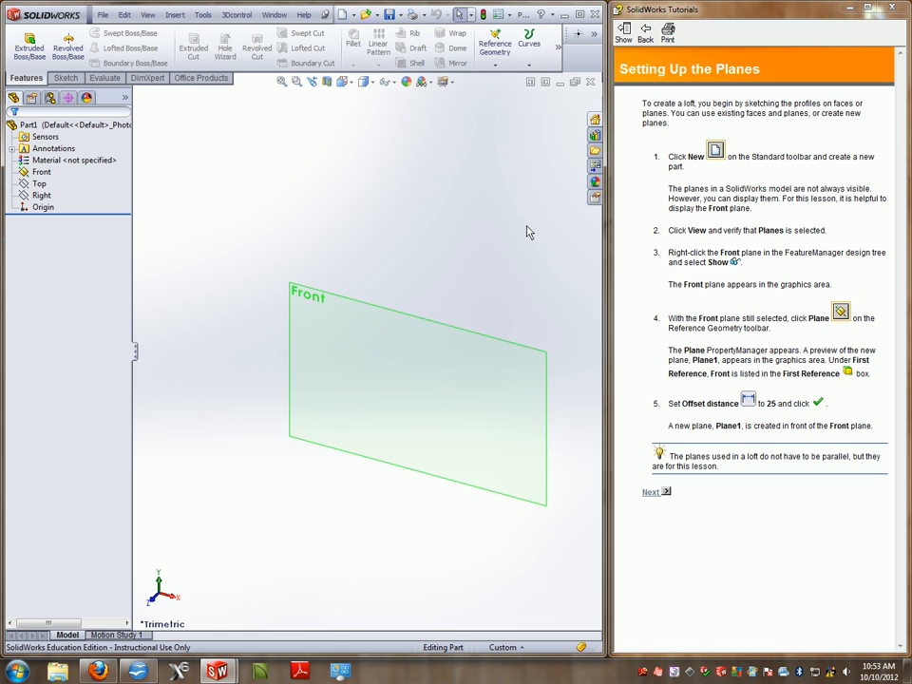
Step: Create a reference plane parallel to the Front plane at an offset distance of 25 mm
click(107, 79)
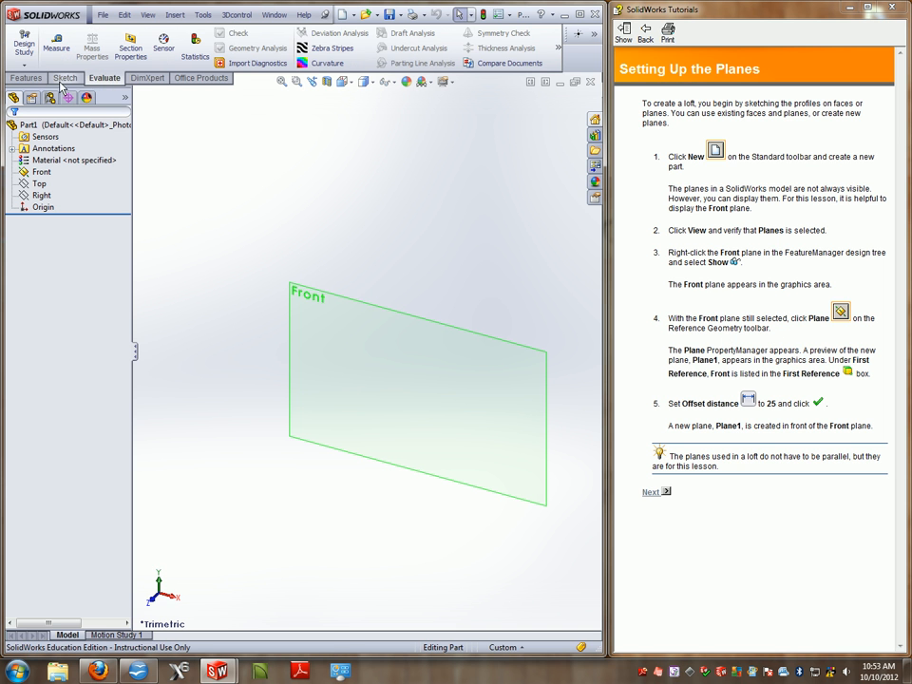
click(25, 79)
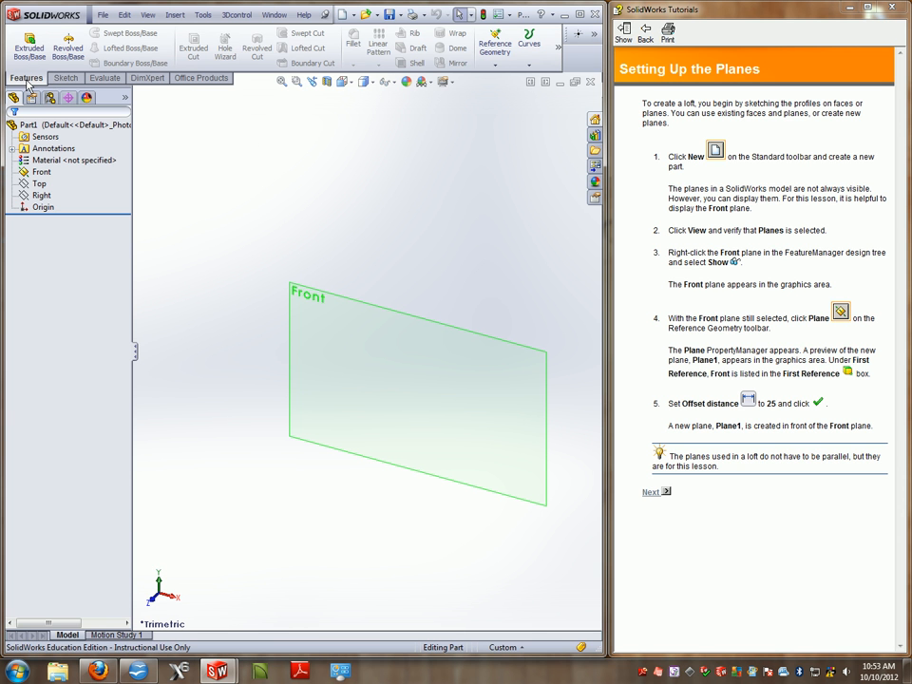
click(505, 68)
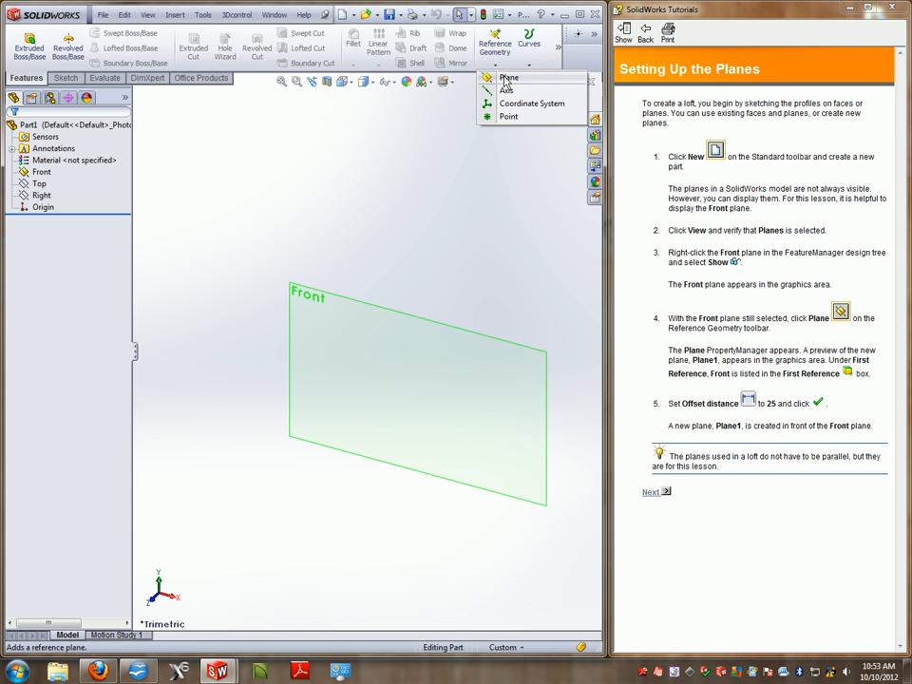
click(506, 79)
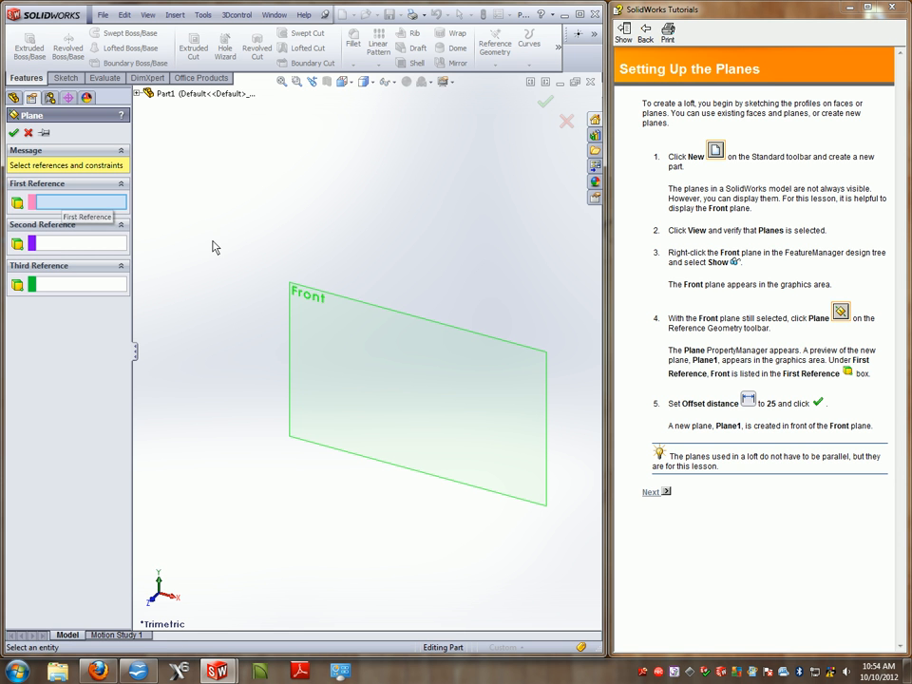
click(318, 295)
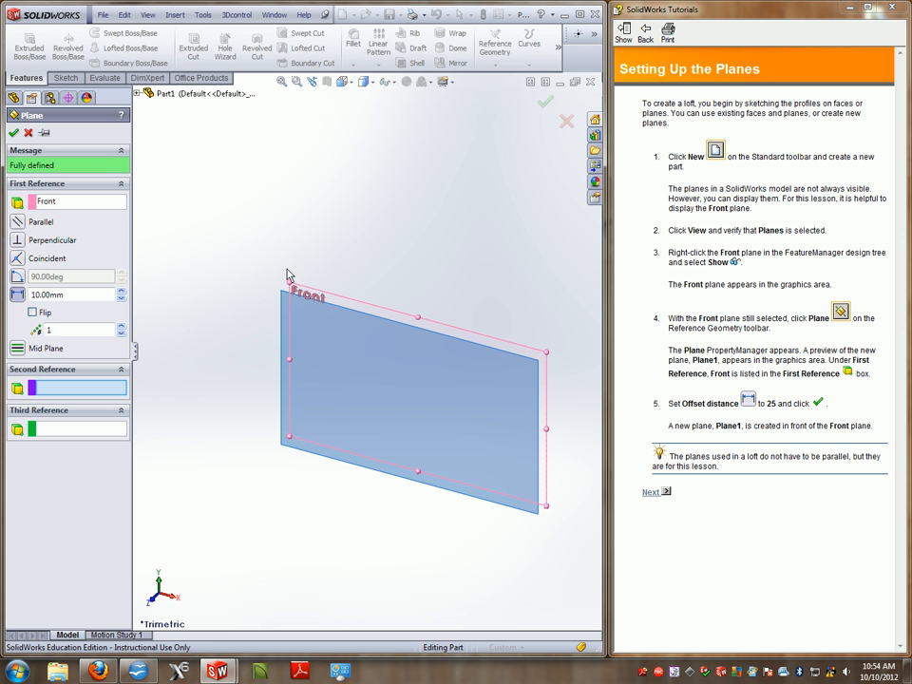
middle_drag(414, 251, 326, 248)
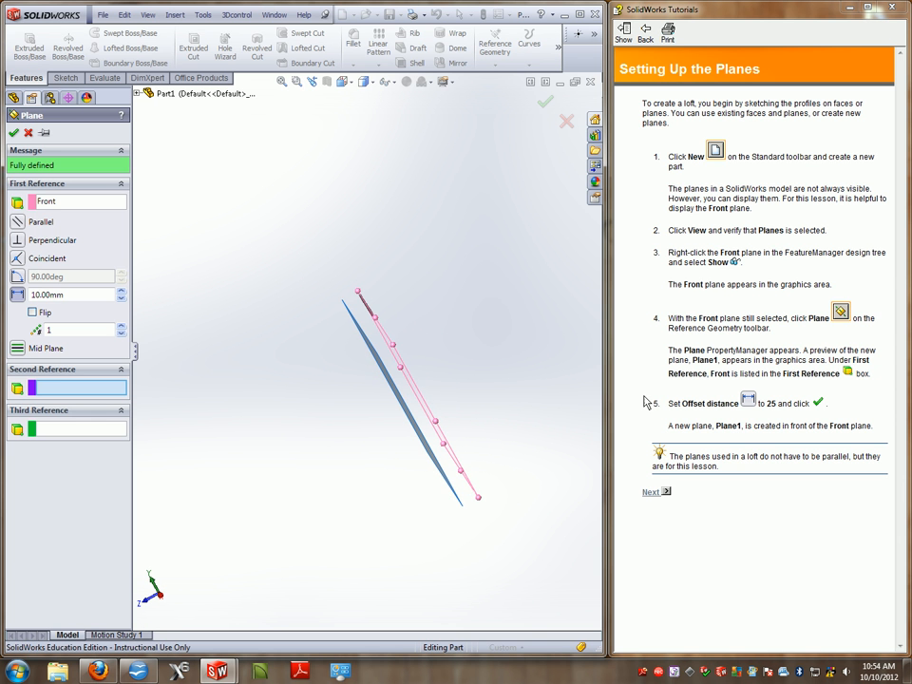
double_click(92, 296)
text(25)
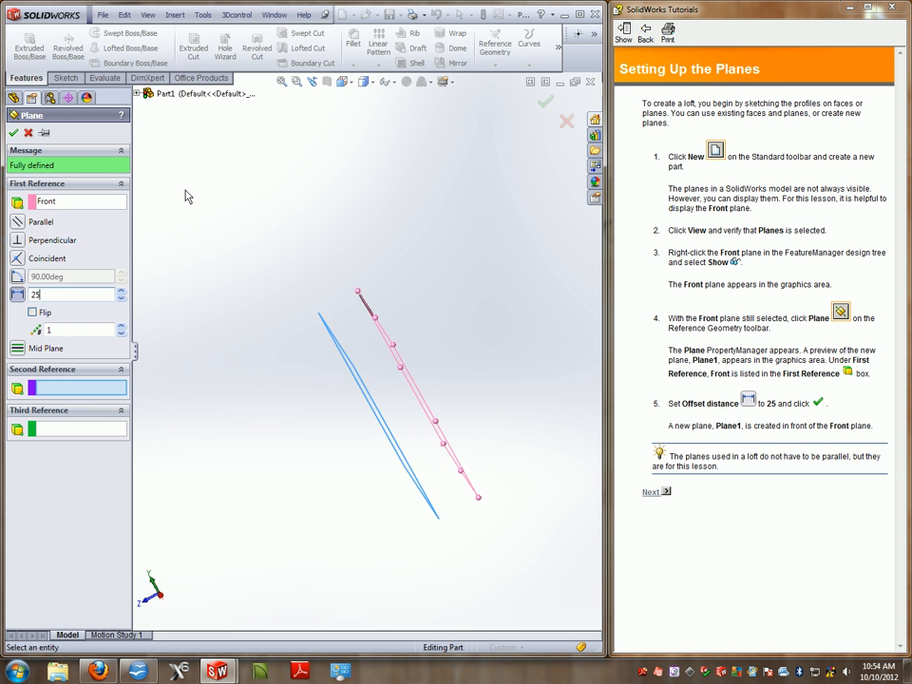
key(Return)
middle_drag(434, 328, 466, 357)
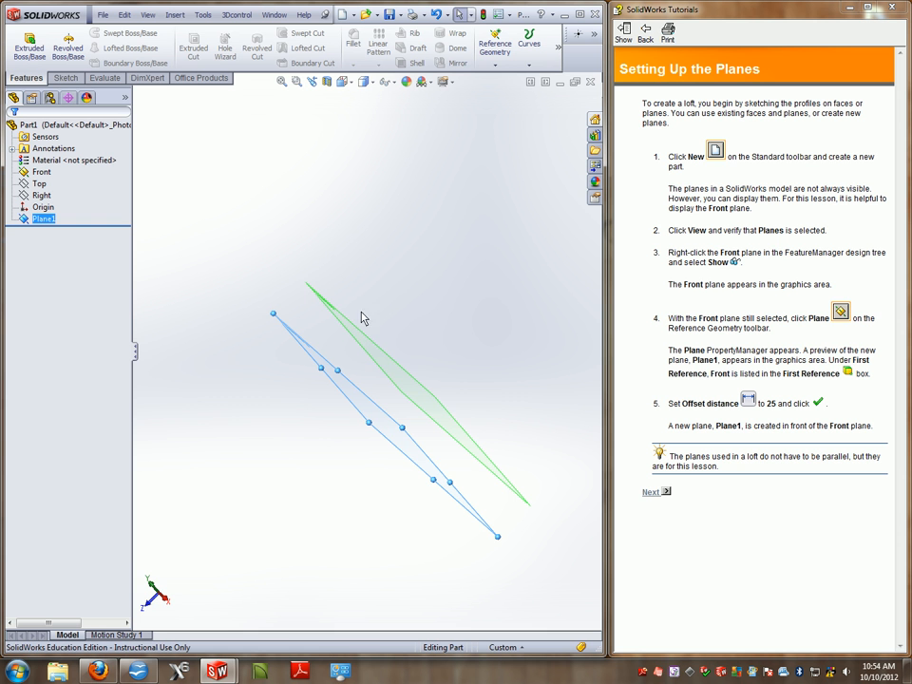
middle_drag(399, 356, 483, 343)
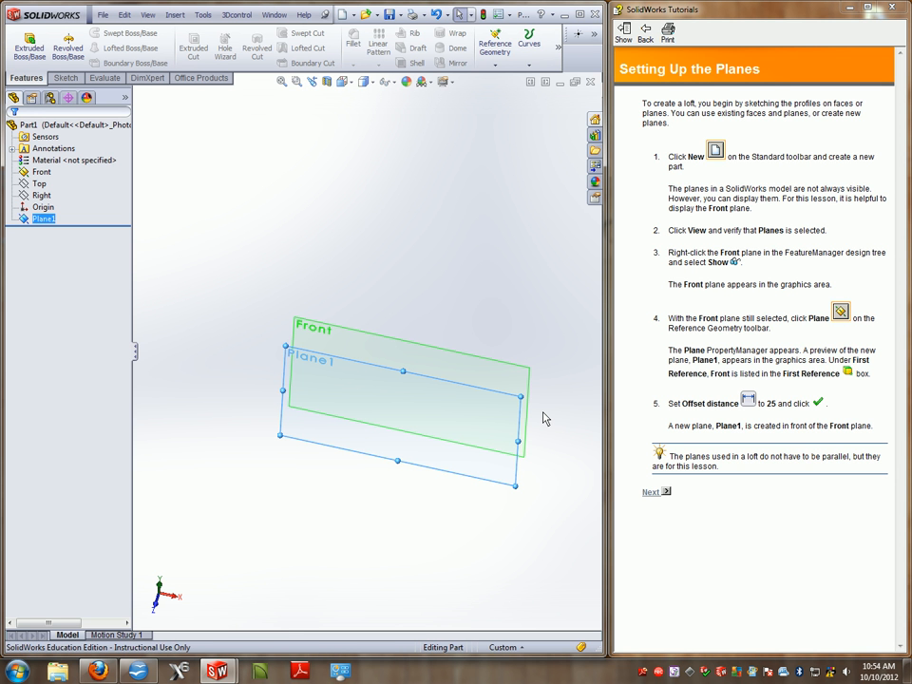
Step: Advance the tutorial to its next page and create a reference plane offset 25 mm from Plane1
click(654, 492)
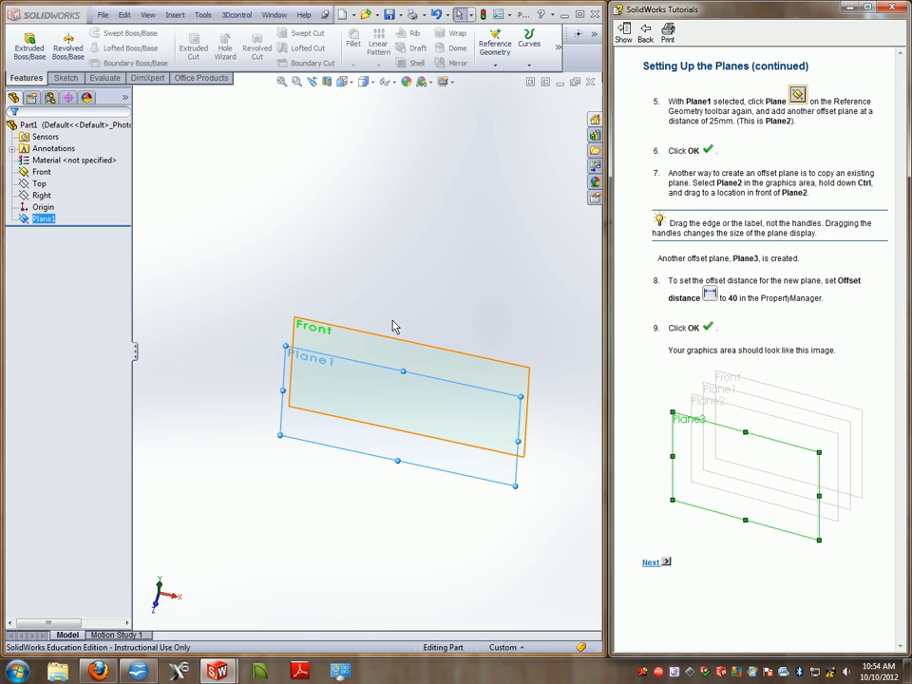
click(654, 259)
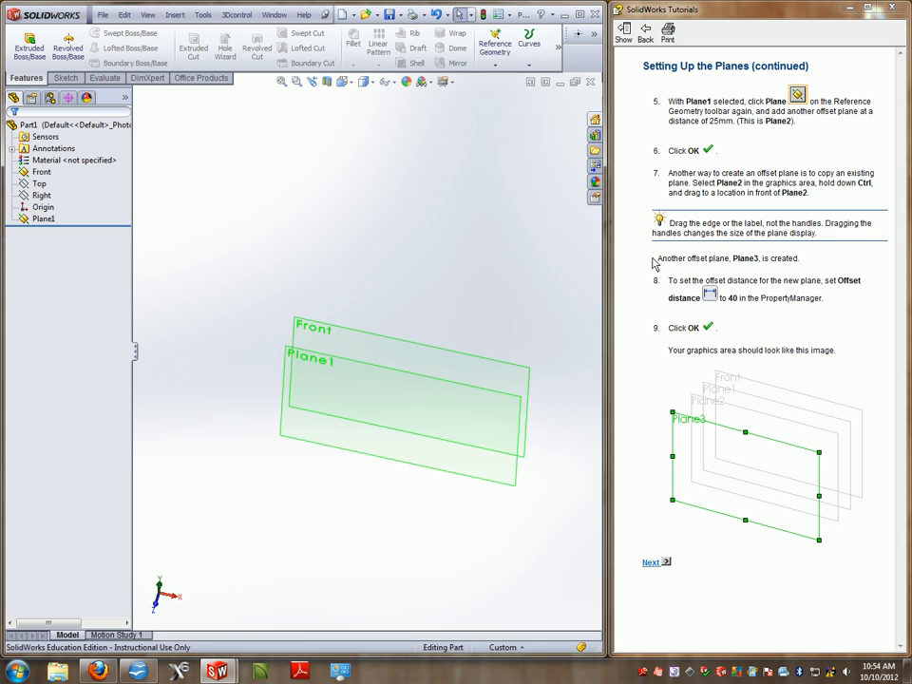
click(357, 369)
middle_drag(513, 274, 487, 273)
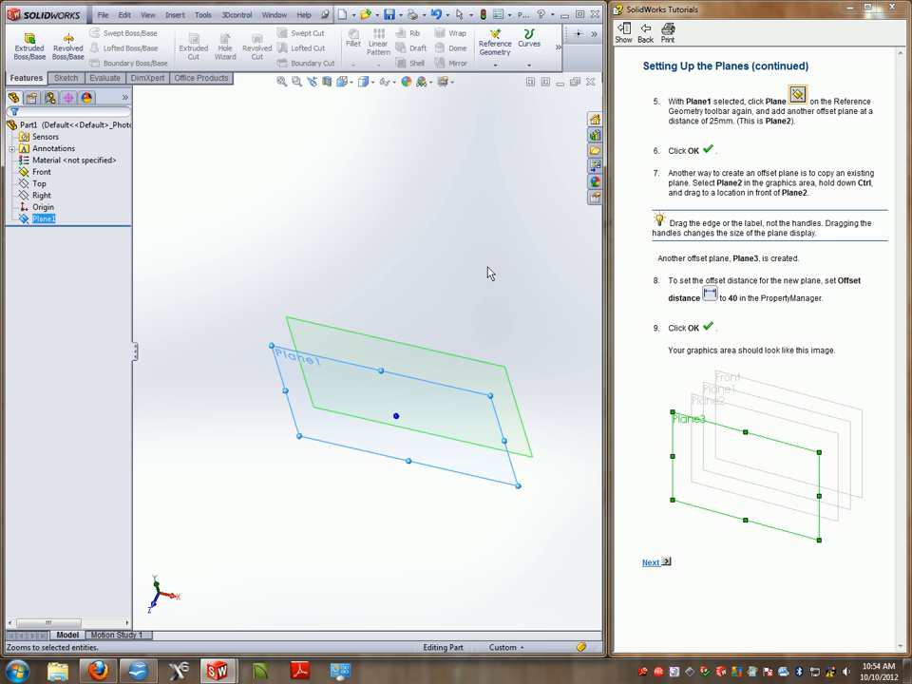
click(495, 64)
click(490, 75)
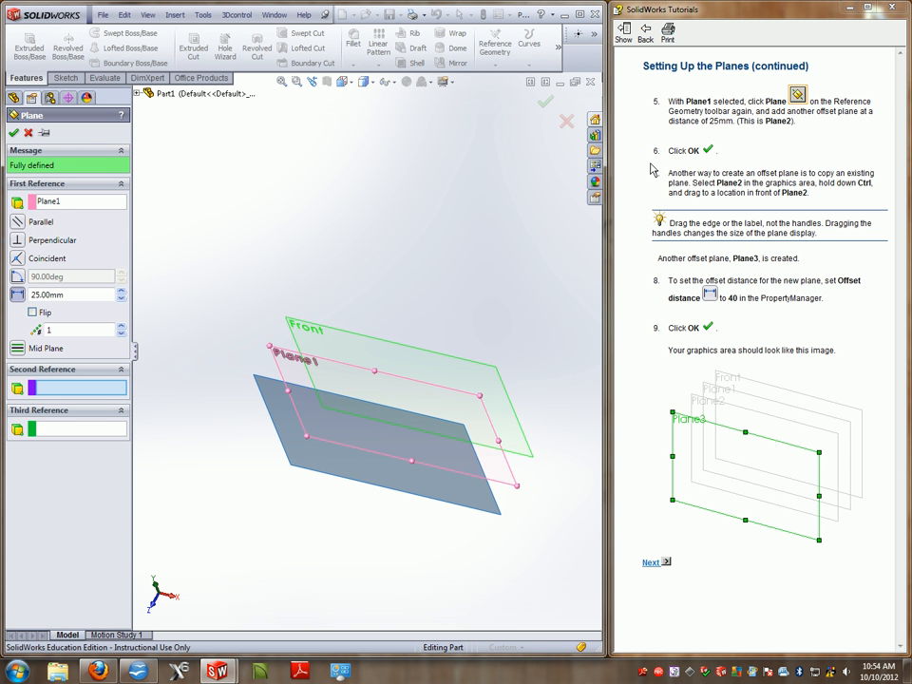
click(15, 137)
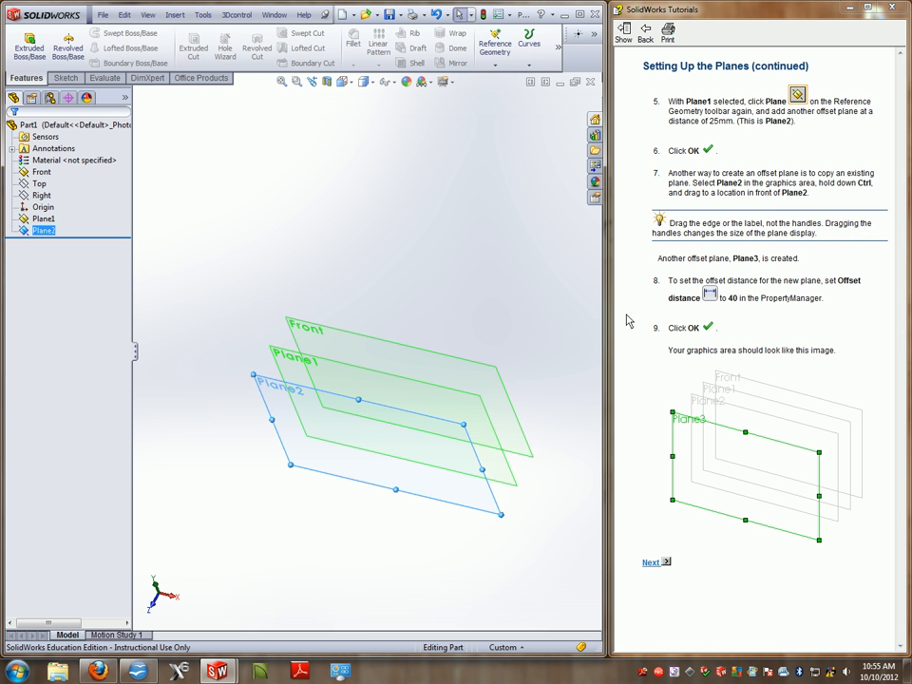
Step: Create a reference plane in front of Plane2 at an offset distance of 40 mm
click(285, 387)
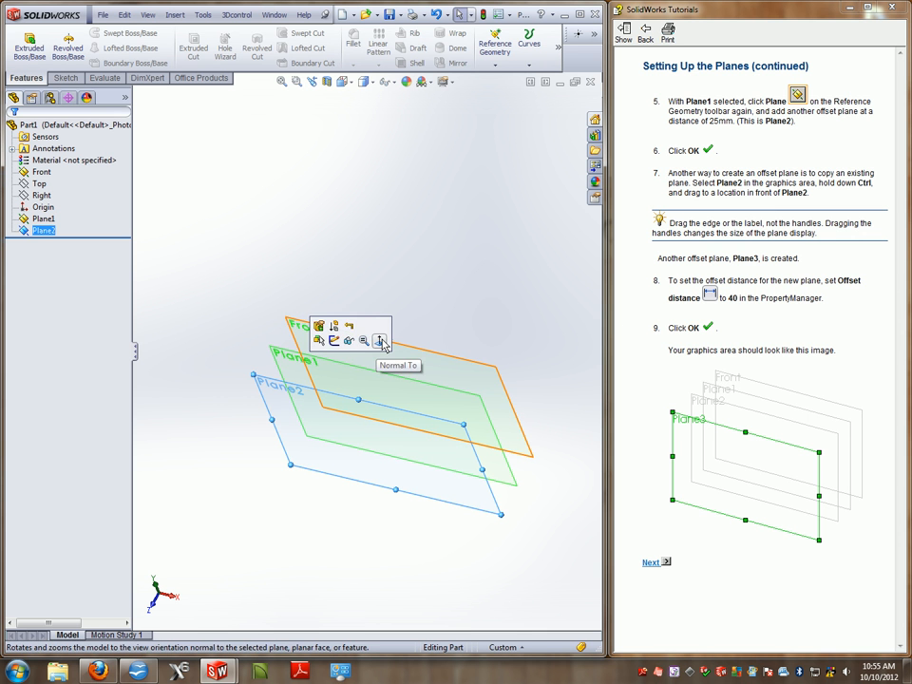
middle_drag(380, 349, 320, 341)
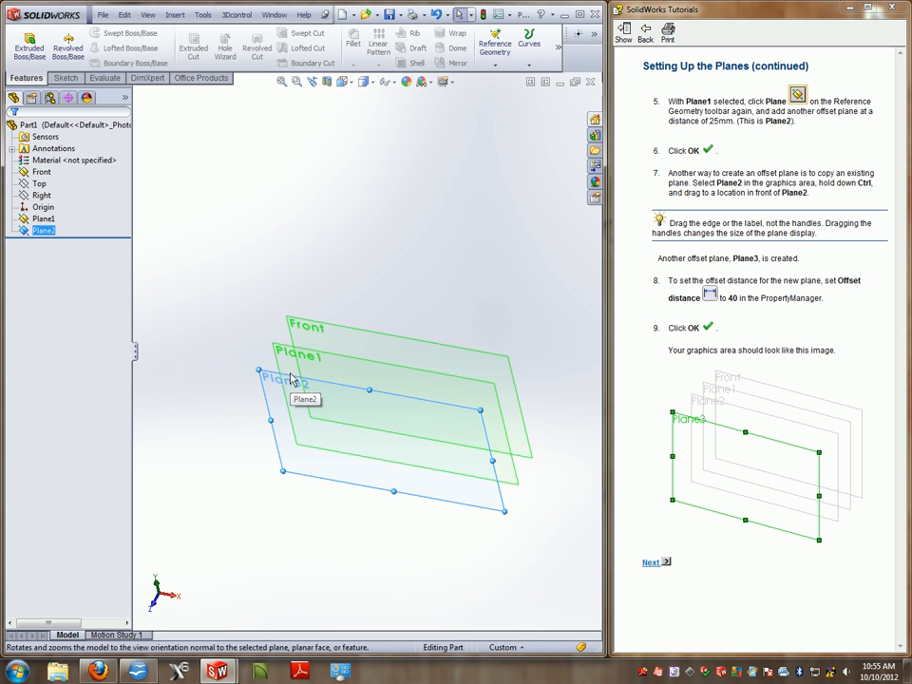
click(369, 246)
click(283, 379)
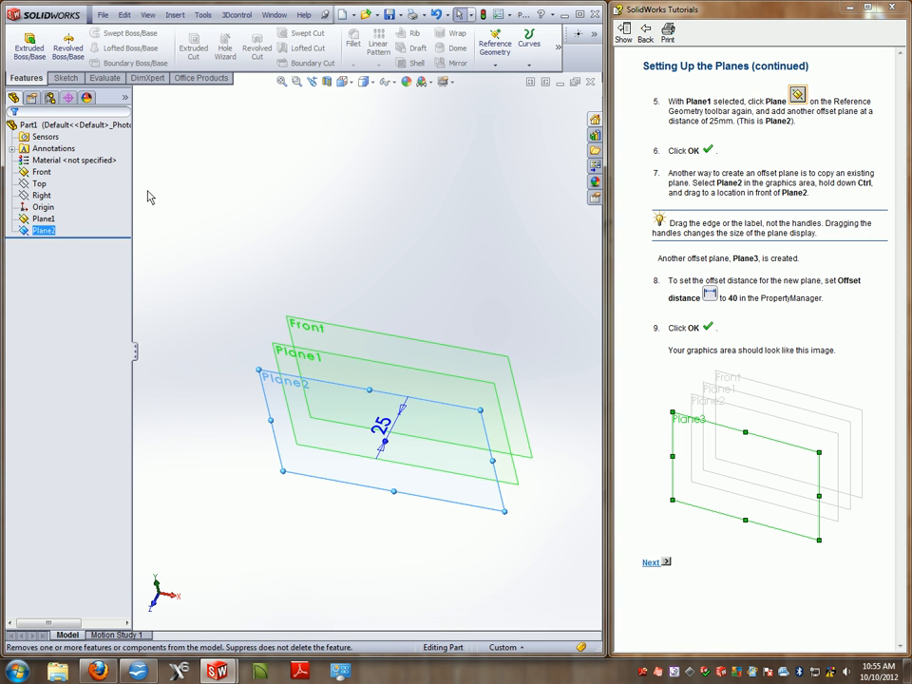
click(496, 66)
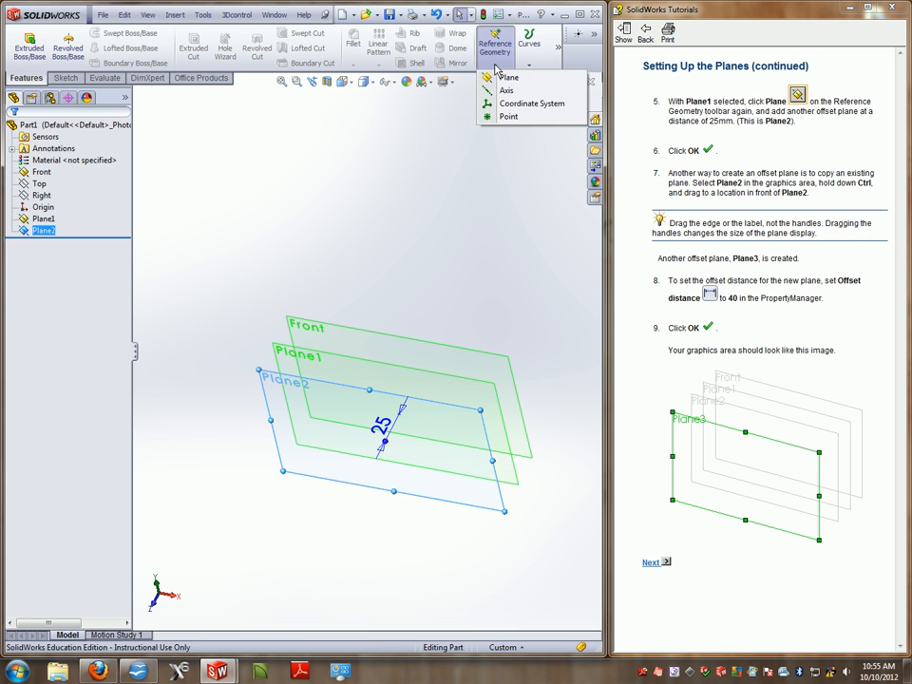
click(507, 77)
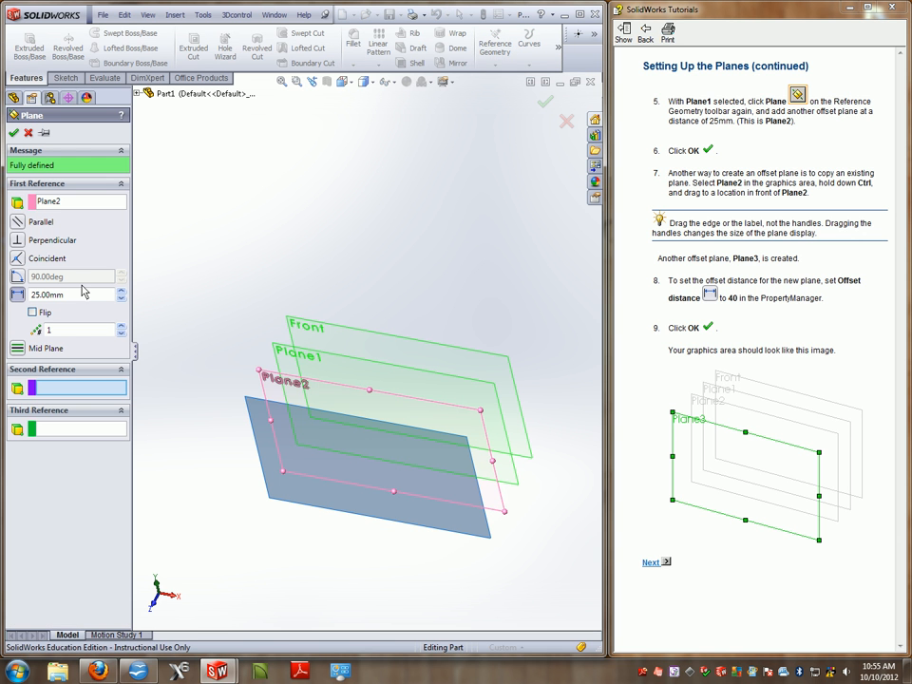
double_click(45, 295)
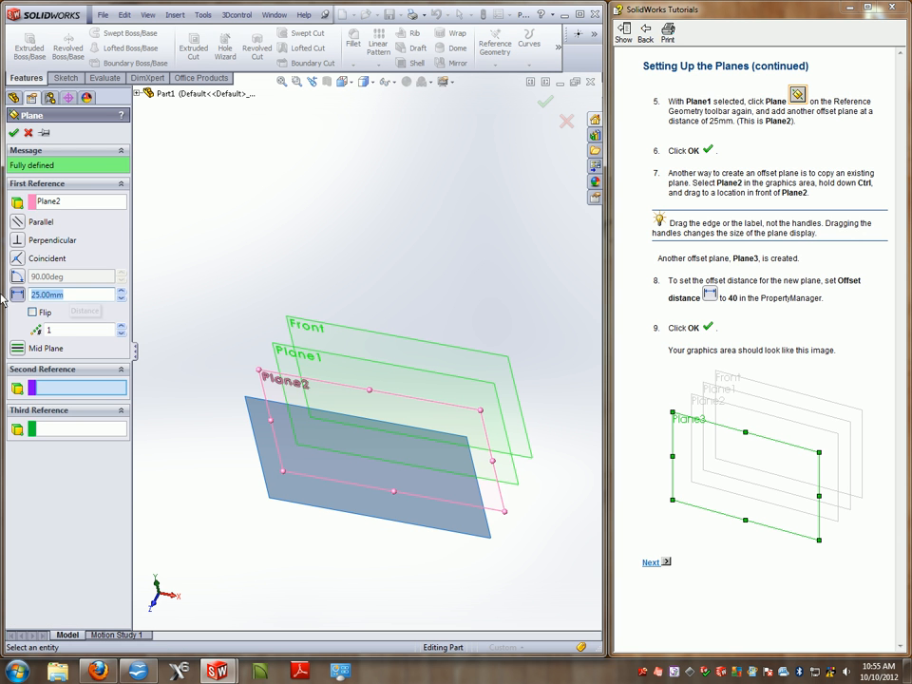
text(40)
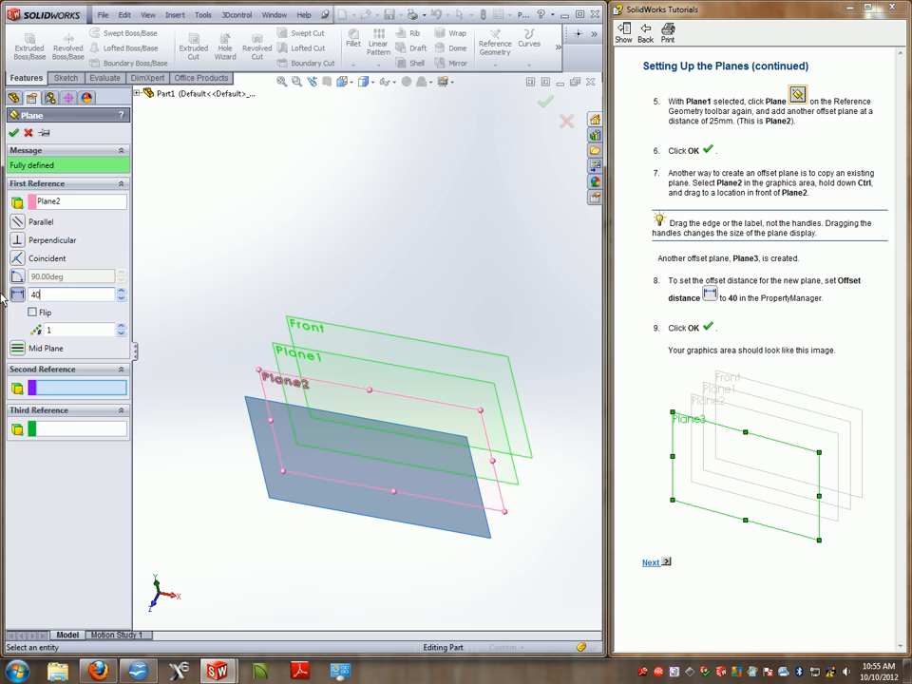
click(14, 133)
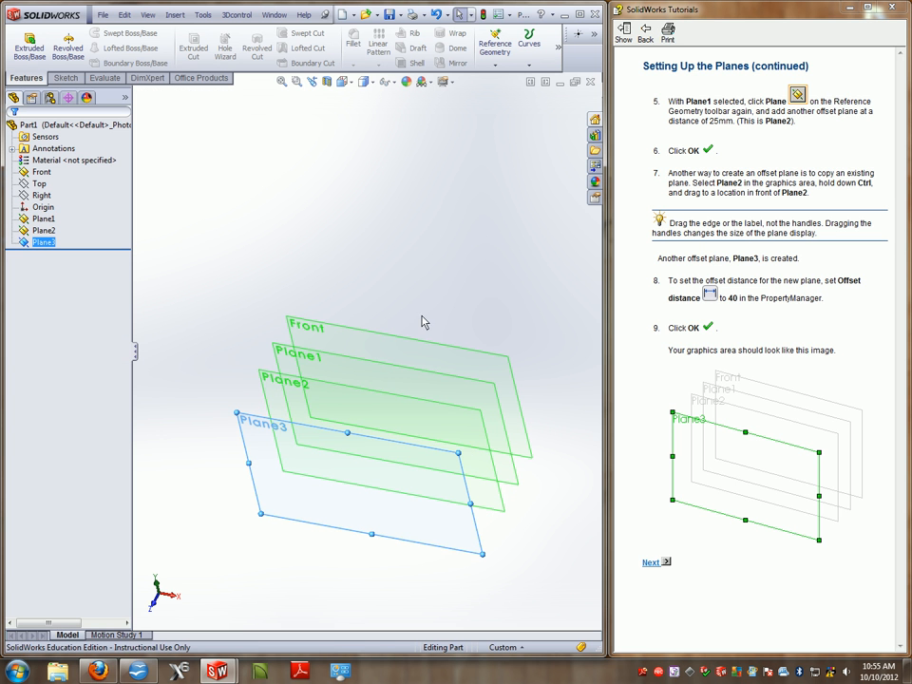
Step: Advance the tutorial to the Sketching the Profiles page and open a sketch on the Front plane
middle_drag(422, 307, 381, 342)
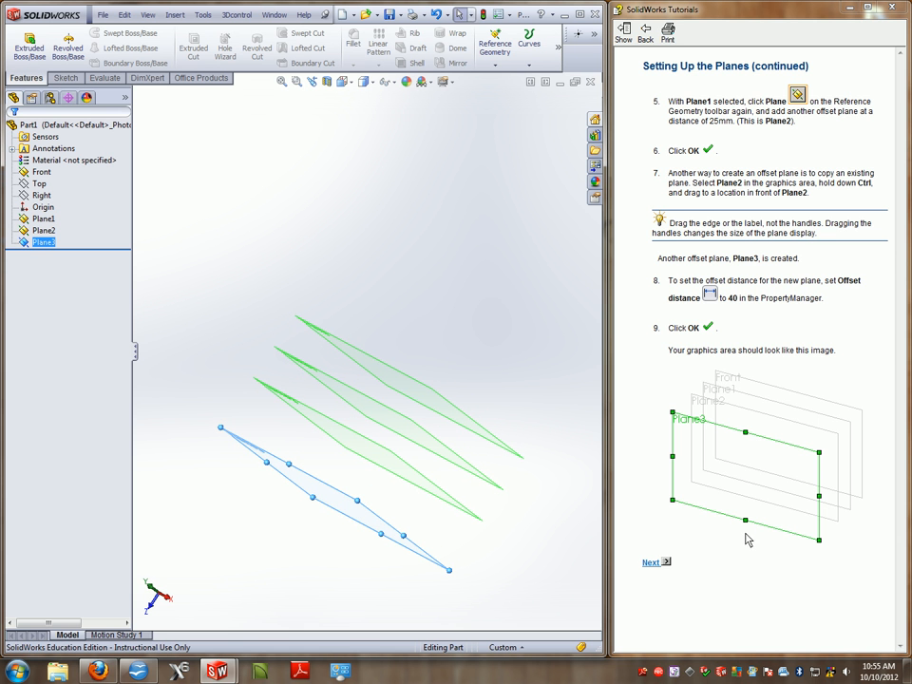
click(650, 563)
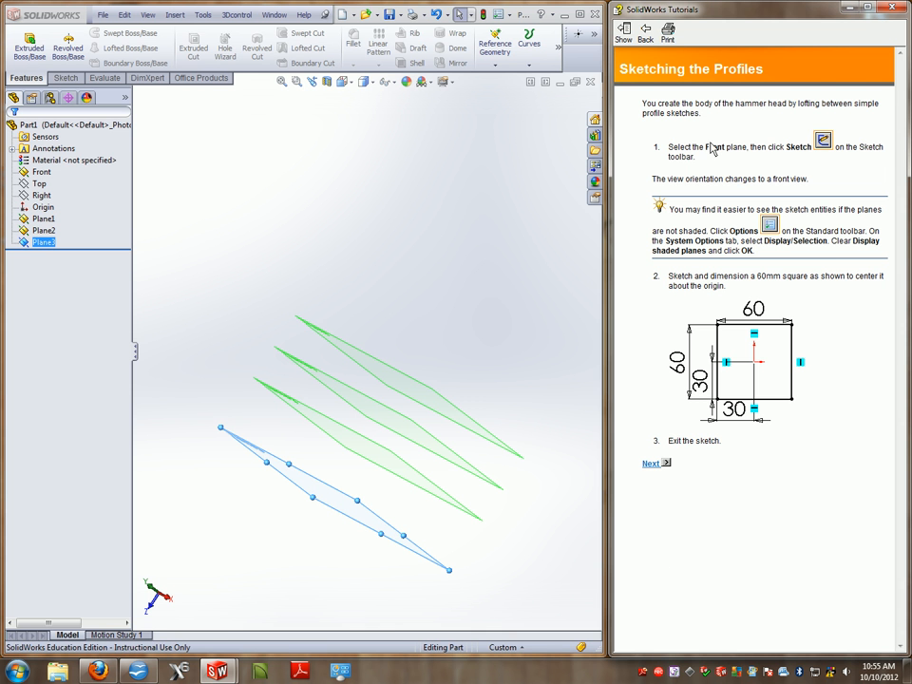
click(418, 314)
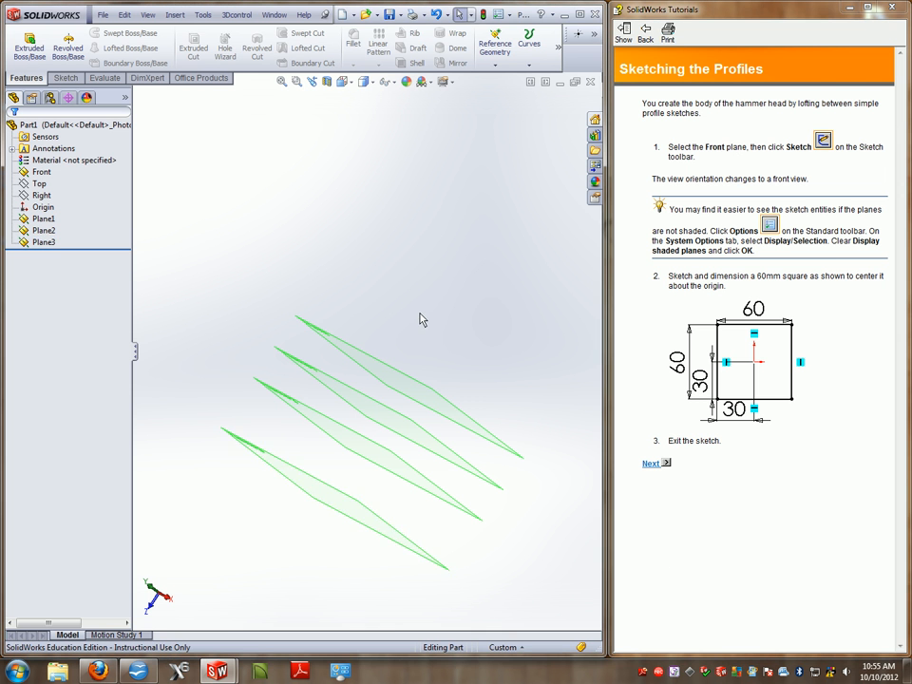
middle_drag(422, 320, 490, 220)
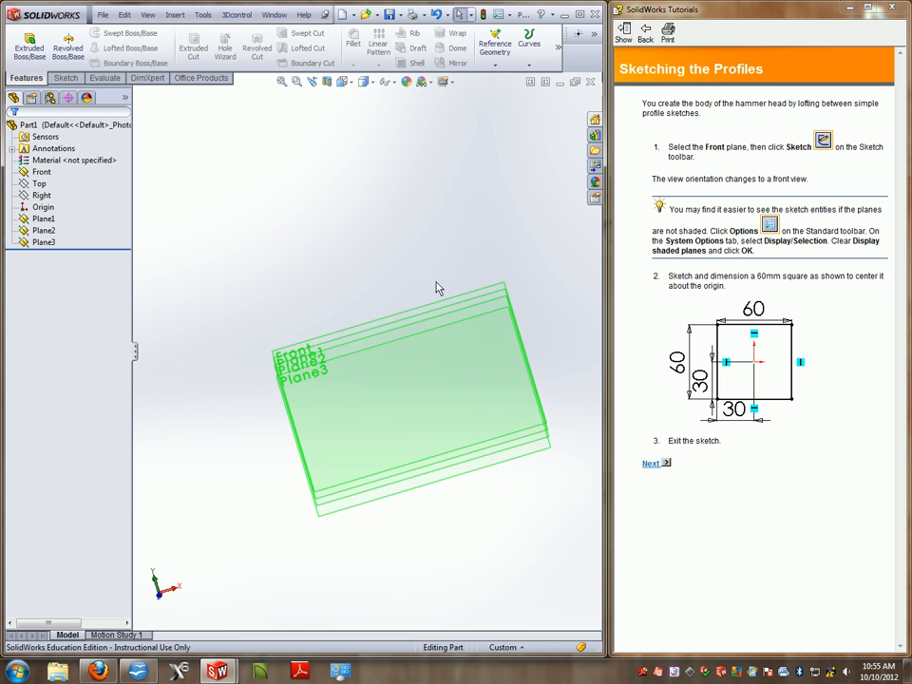
key(space)
click(461, 353)
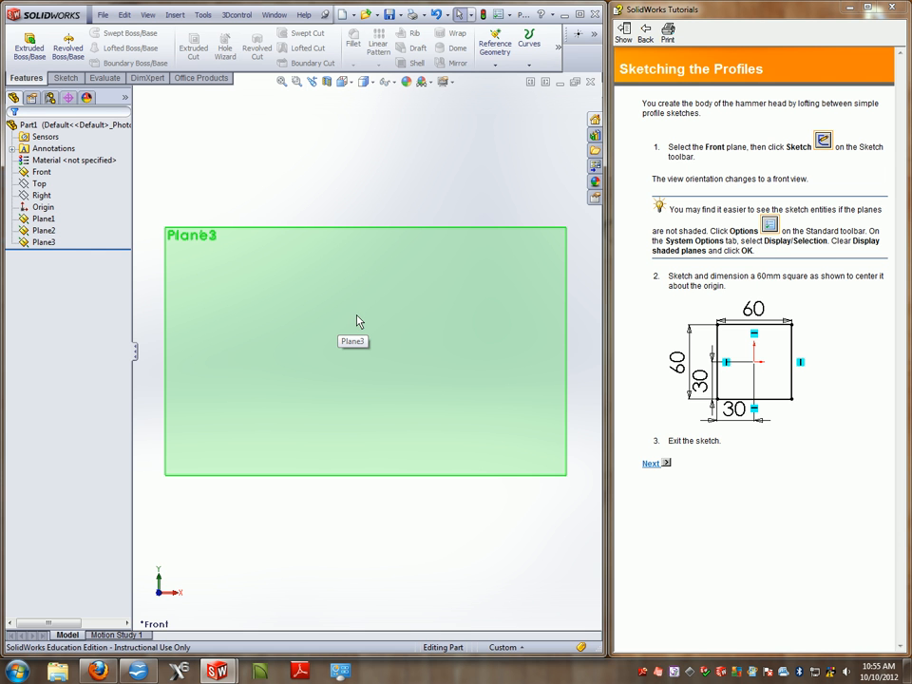
middle_drag(300, 181, 370, 259)
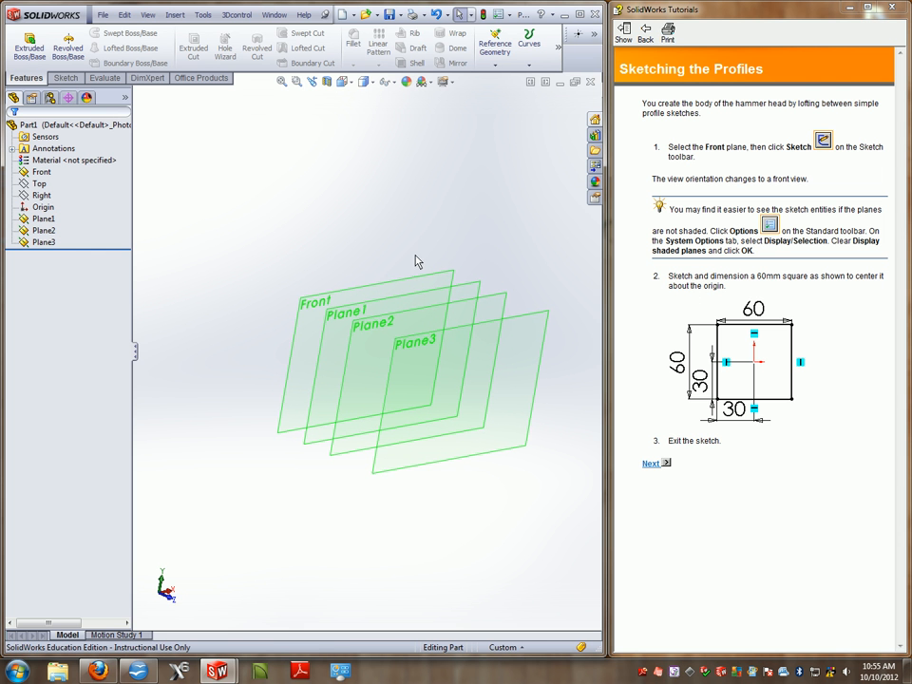
click(324, 295)
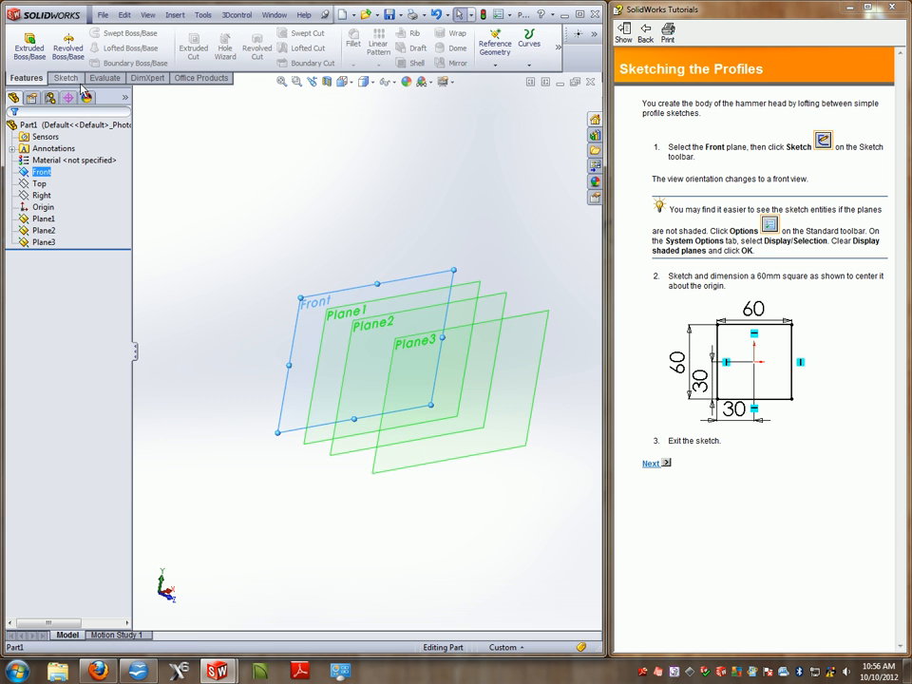
click(66, 78)
click(24, 42)
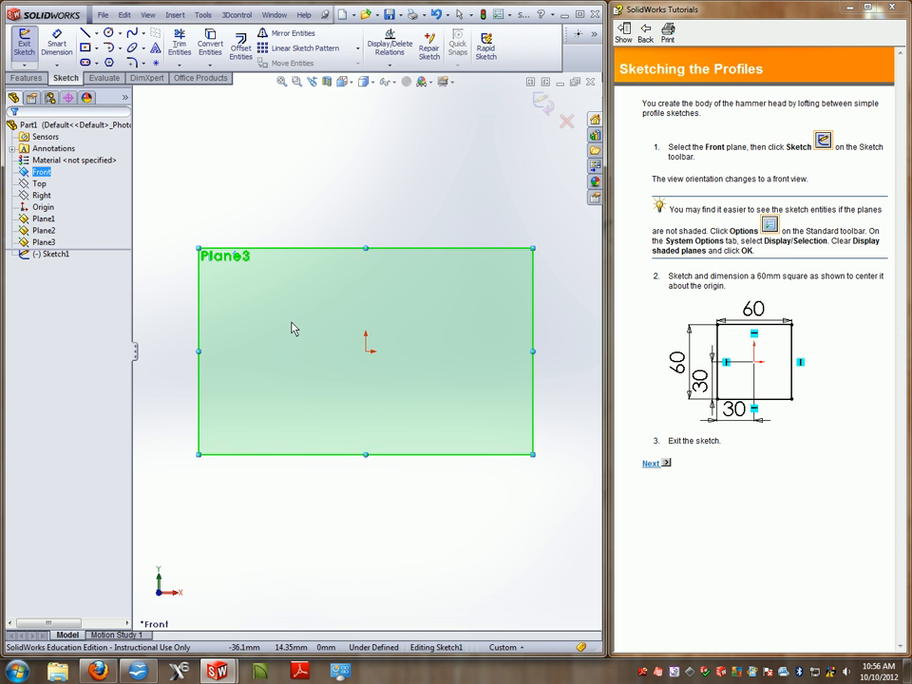
Step: Sketch a center rectangle about 41 by 36 mm, centered on the origin of the Front plane sketch
mouse_move(296, 328)
middle_down()
mouse_move(362, 343)
mouse_move(467, 346)
mouse_move(414, 337)
mouse_move(408, 356)
mouse_move(395, 356)
mouse_move(426, 372)
middle_up()
key(space)
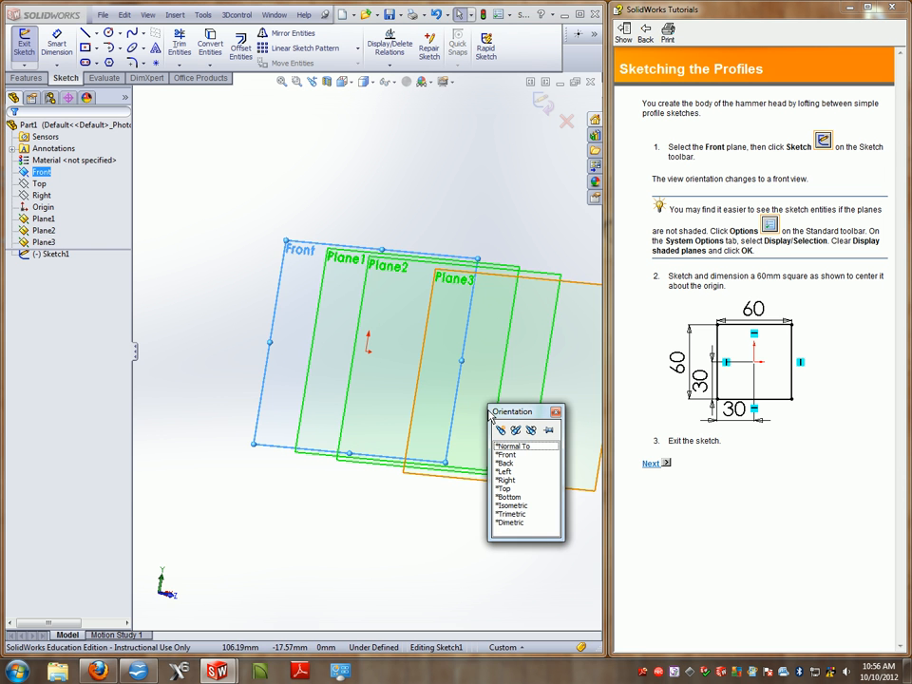
double_click(519, 461)
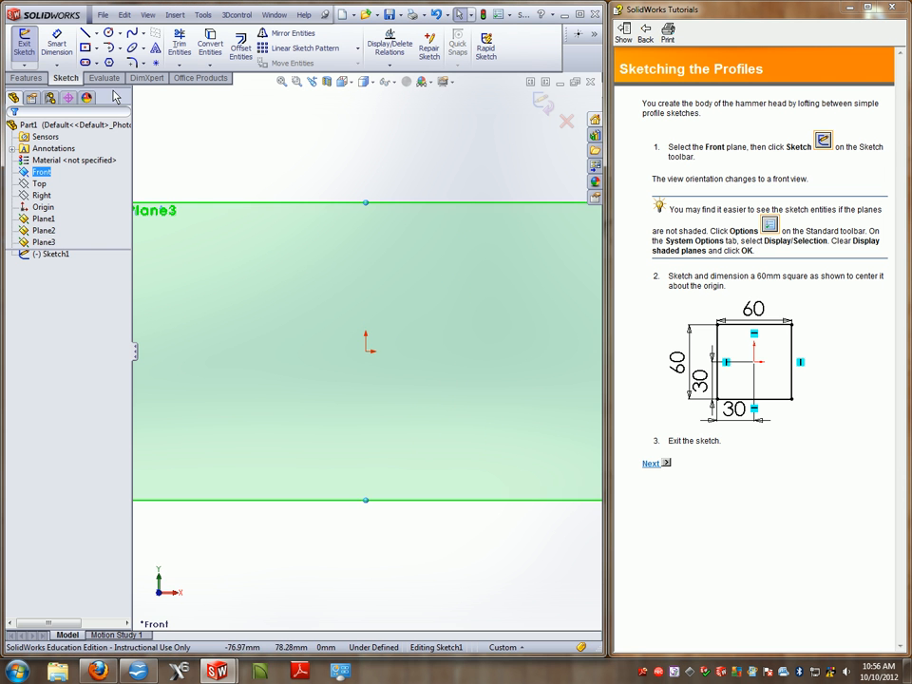
click(96, 47)
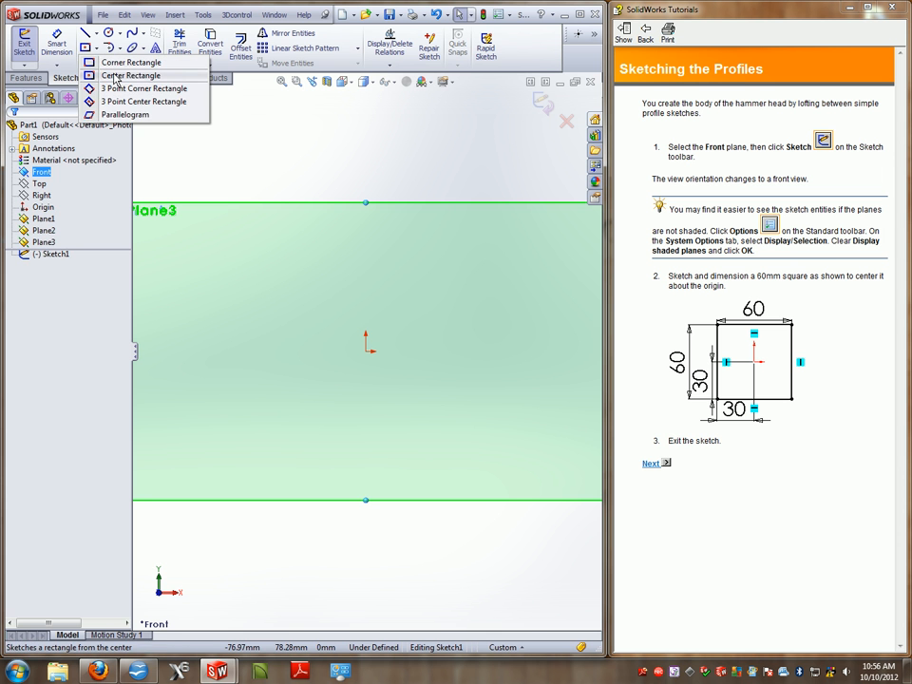
click(115, 76)
click(367, 350)
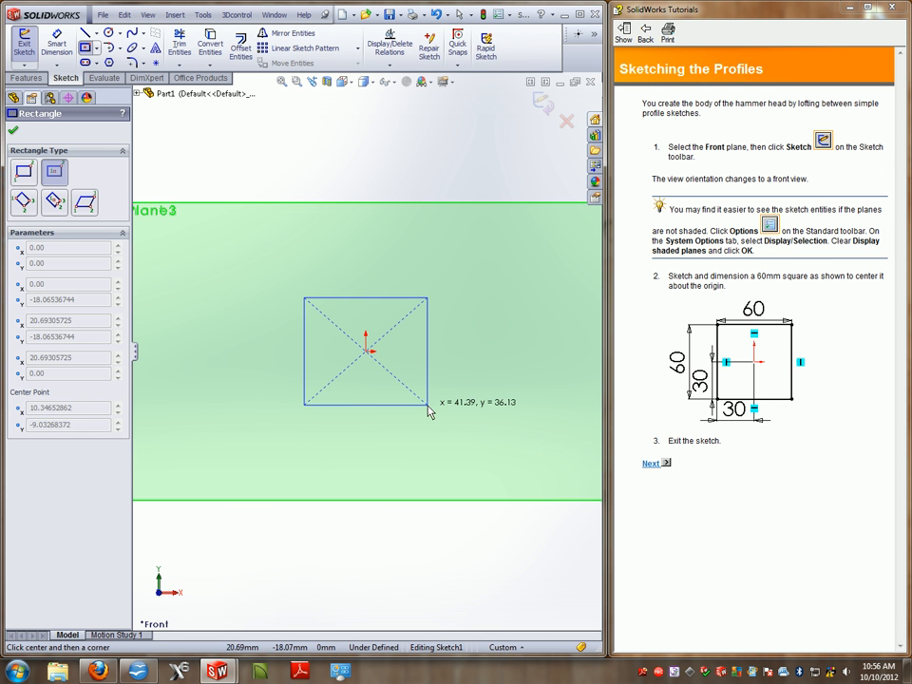
click(429, 411)
Step: Dimension the rectangle's top edge to 60 mm
scroll(440, 379, up, 5)
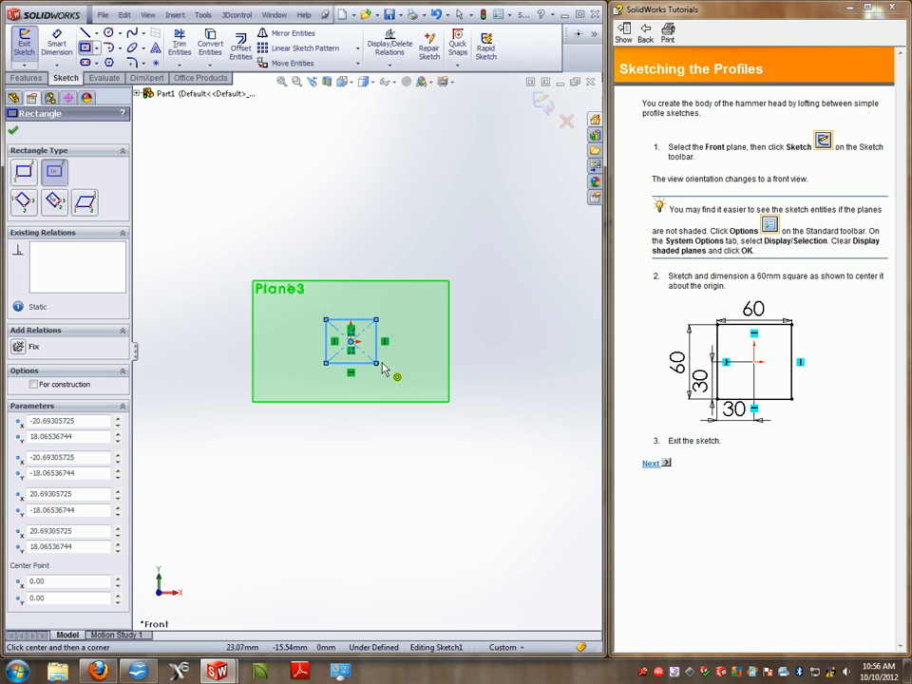
mouse_move(383, 369)
middle_down()
mouse_move(568, 367)
mouse_move(428, 368)
mouse_move(452, 373)
middle_up()
key(space)
click(513, 470)
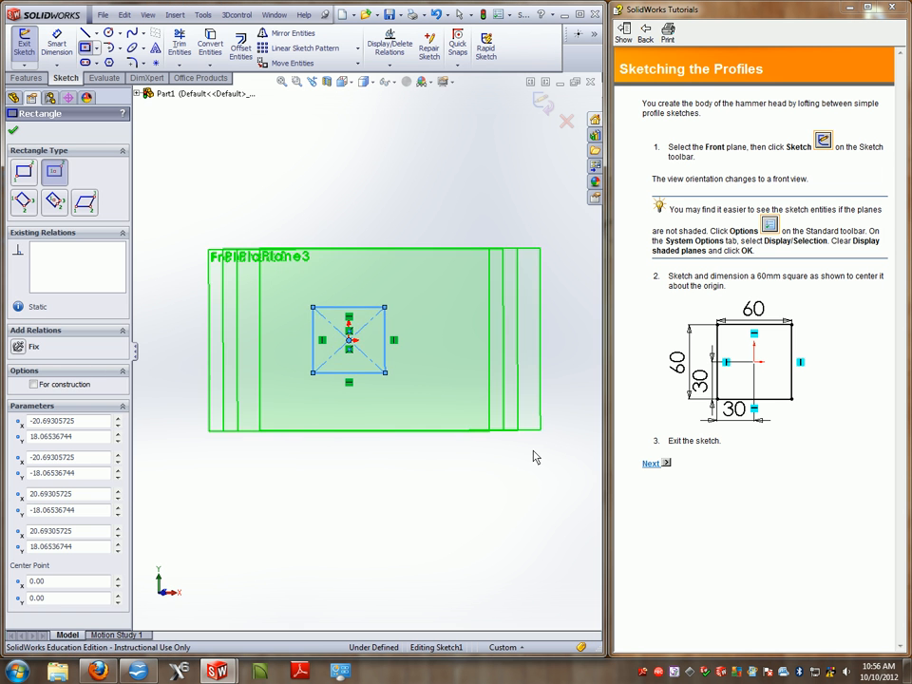
key(Escape)
click(358, 299)
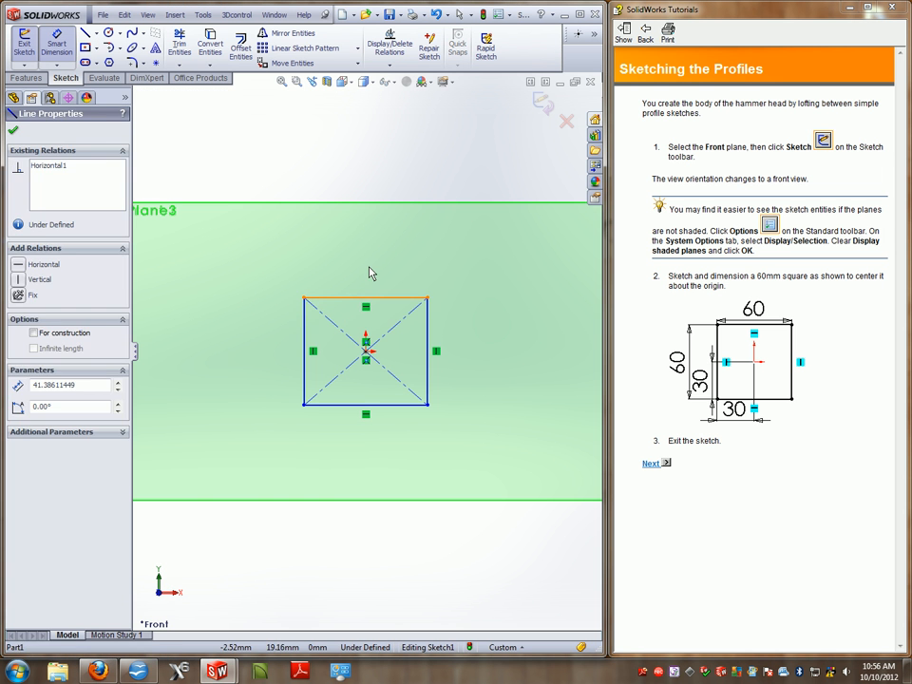
click(370, 269)
text(60)
key(Return)
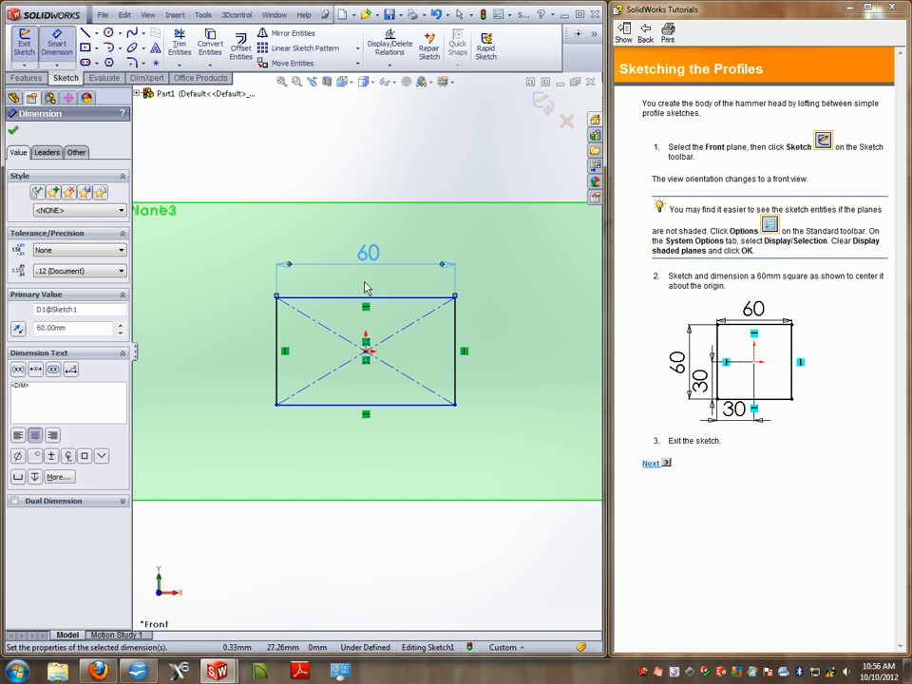
Step: Dimension the rectangle's left edge to 60 mm to make it a square
click(277, 357)
click(240, 359)
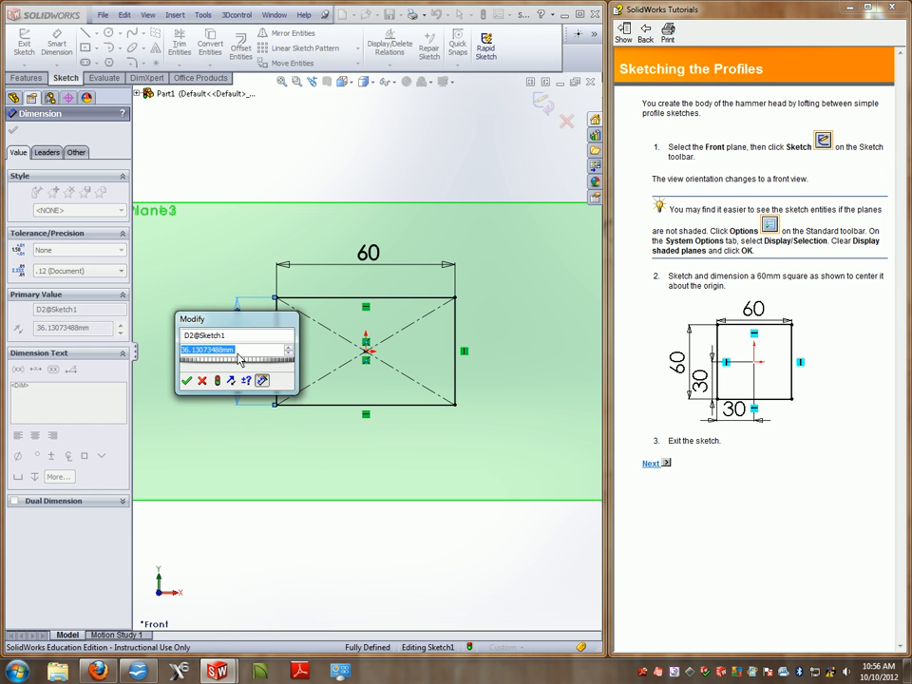
text(60)
key(Return)
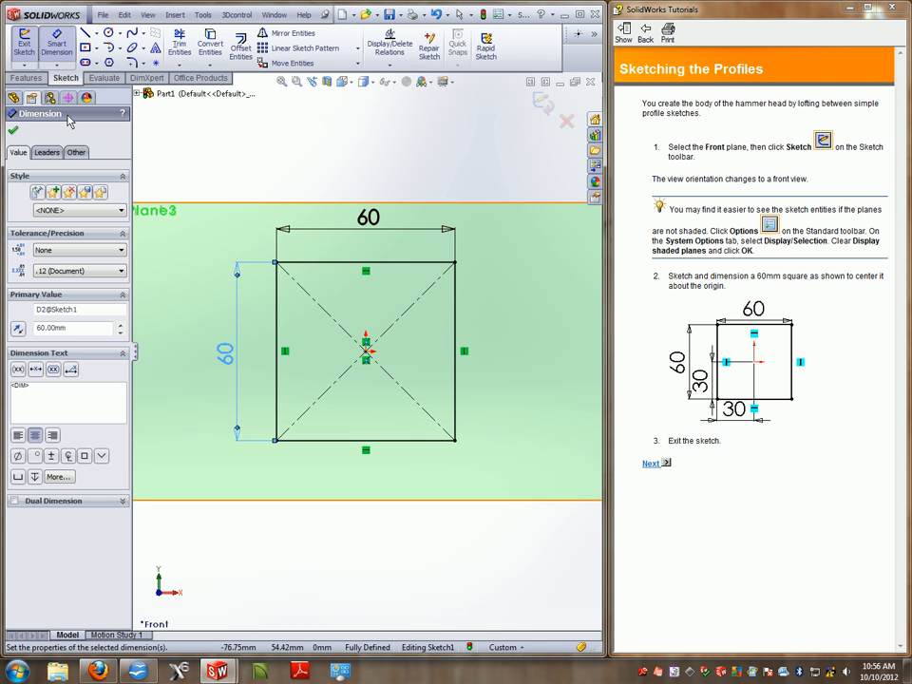
click(67, 53)
click(366, 351)
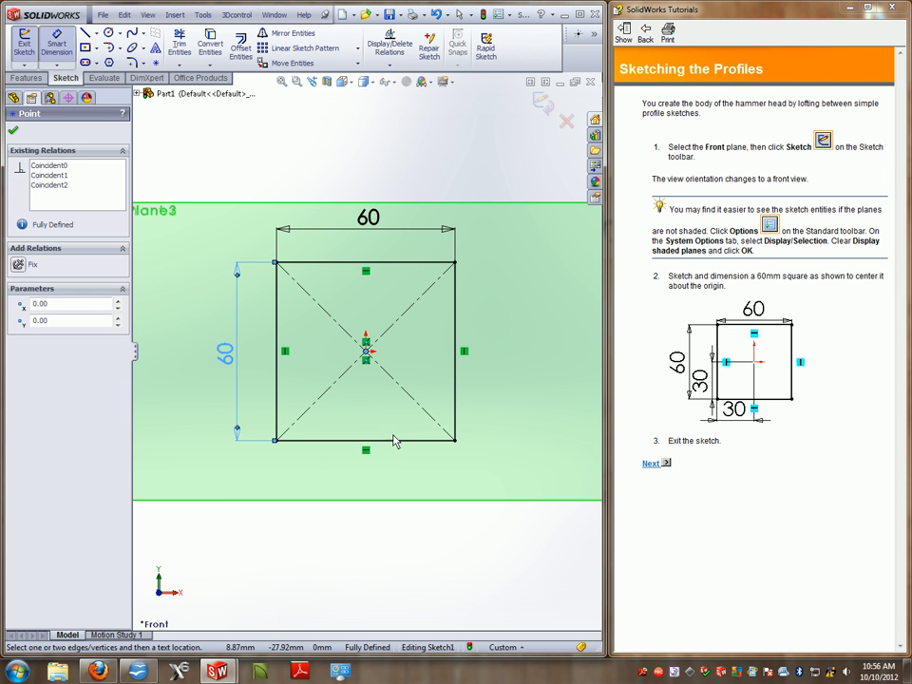
click(396, 446)
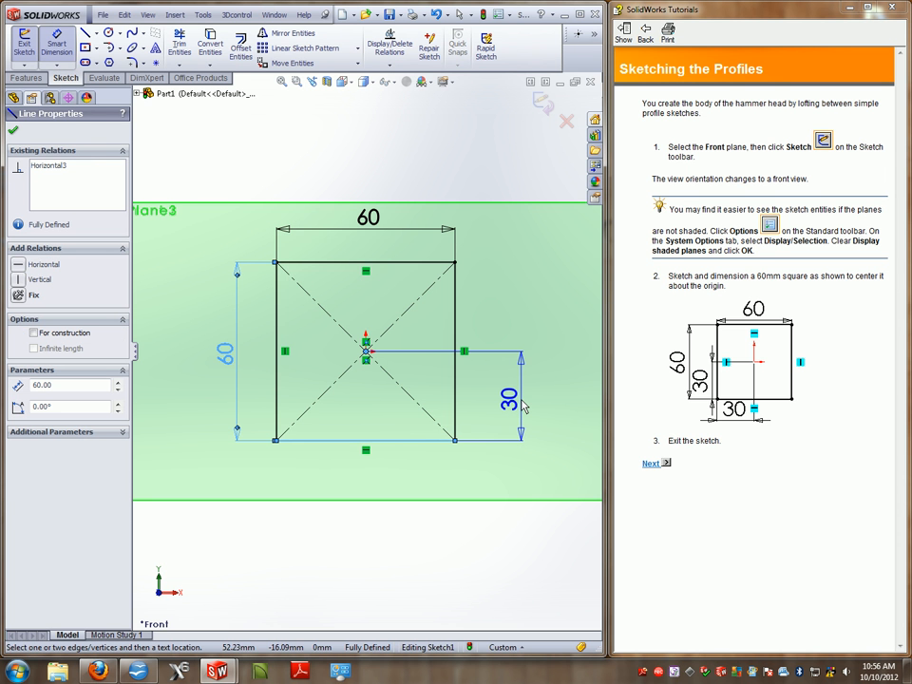
key(Escape)
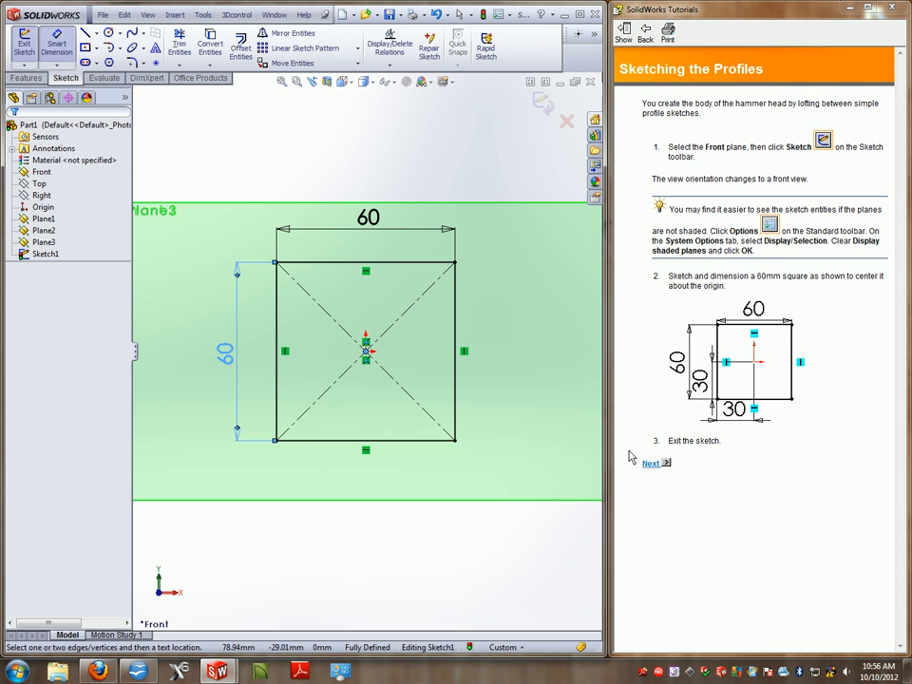
Step: Advance the tutorial to its next page and exit the square's sketch
click(650, 465)
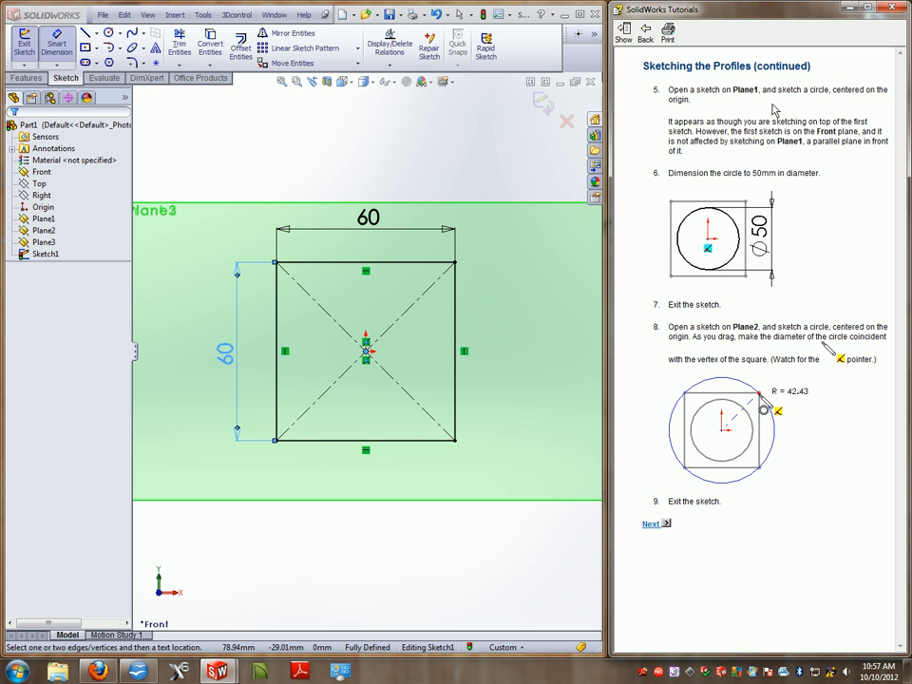
click(542, 105)
key(f)
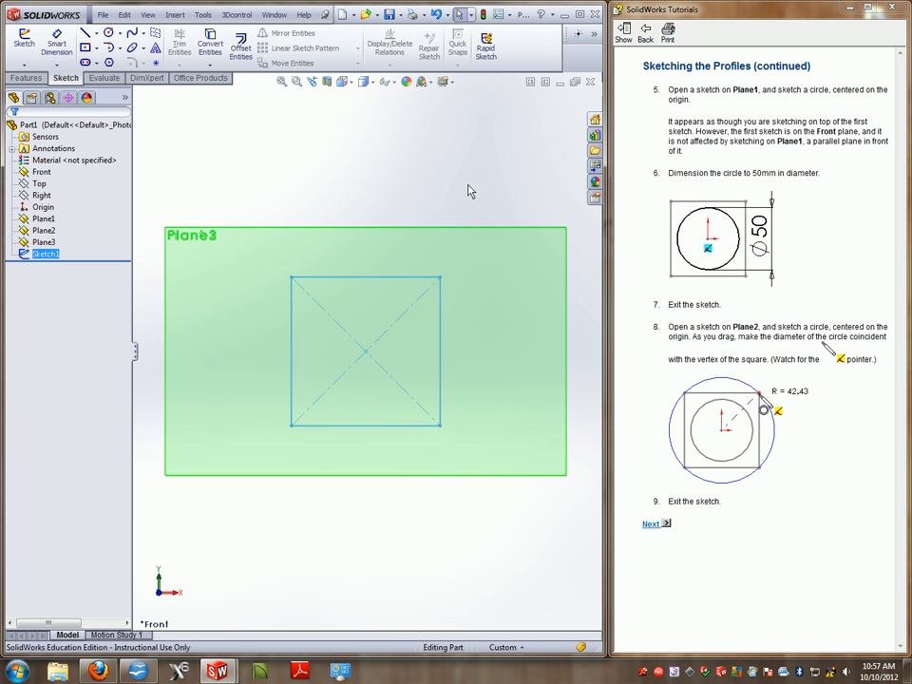
Step: Open a sketch on Plane1 and draw a circle about 39 mm in diameter centered on the origin
mouse_move(391, 186)
middle_down()
mouse_move(484, 184)
mouse_move(429, 244)
mouse_move(358, 251)
mouse_move(379, 244)
middle_up()
click(385, 266)
click(25, 52)
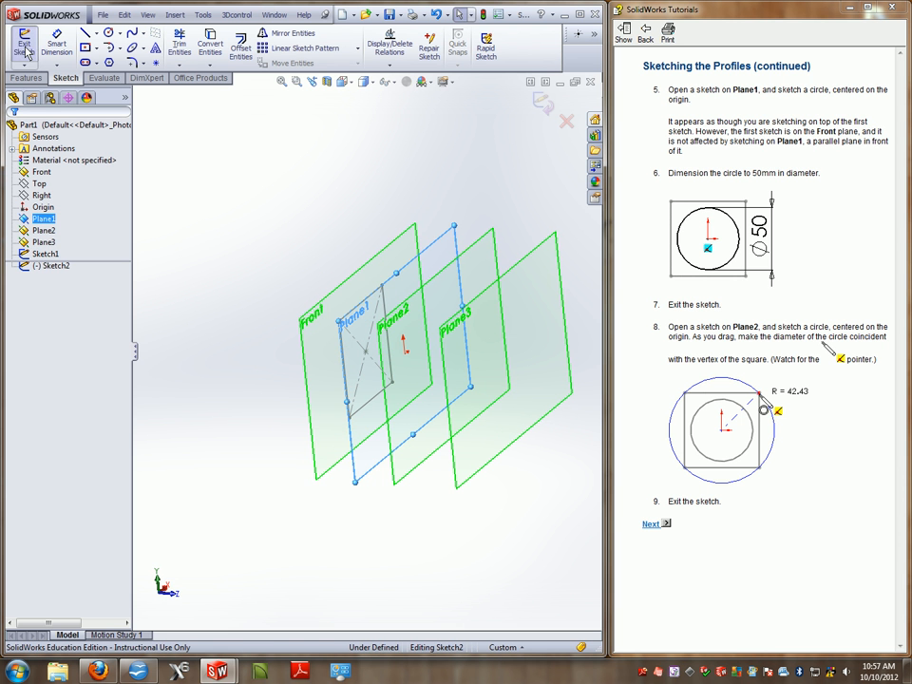
scroll(413, 357, down, 3)
mouse_move(414, 356)
middle_down()
mouse_move(372, 369)
mouse_move(475, 439)
middle_up()
key(space)
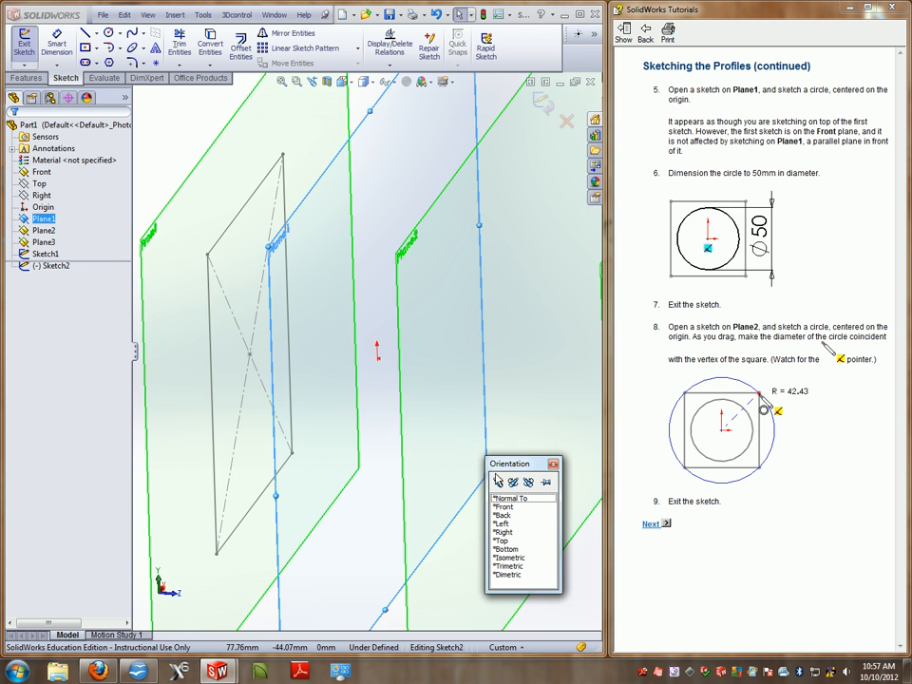
click(513, 507)
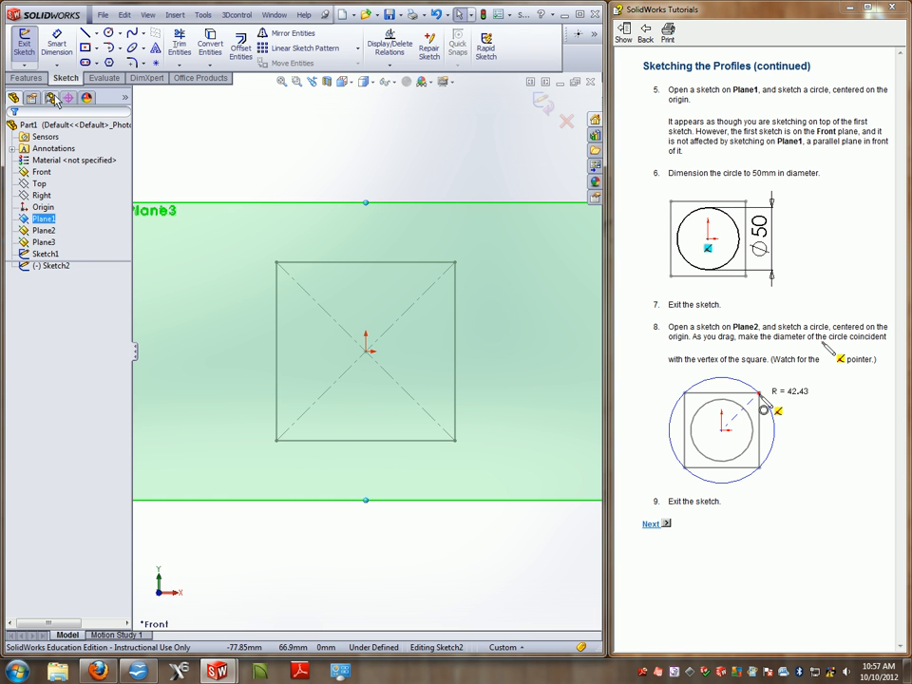
click(108, 32)
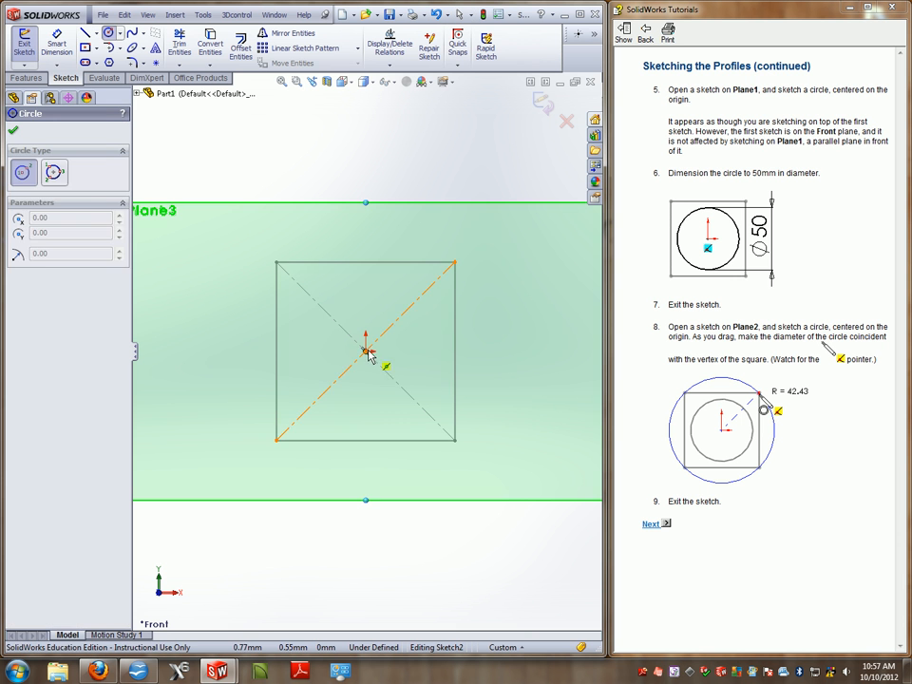
drag(366, 350, 416, 382)
Step: Dimension the circle's diameter to 50 mm and exit the sketch
key(d)
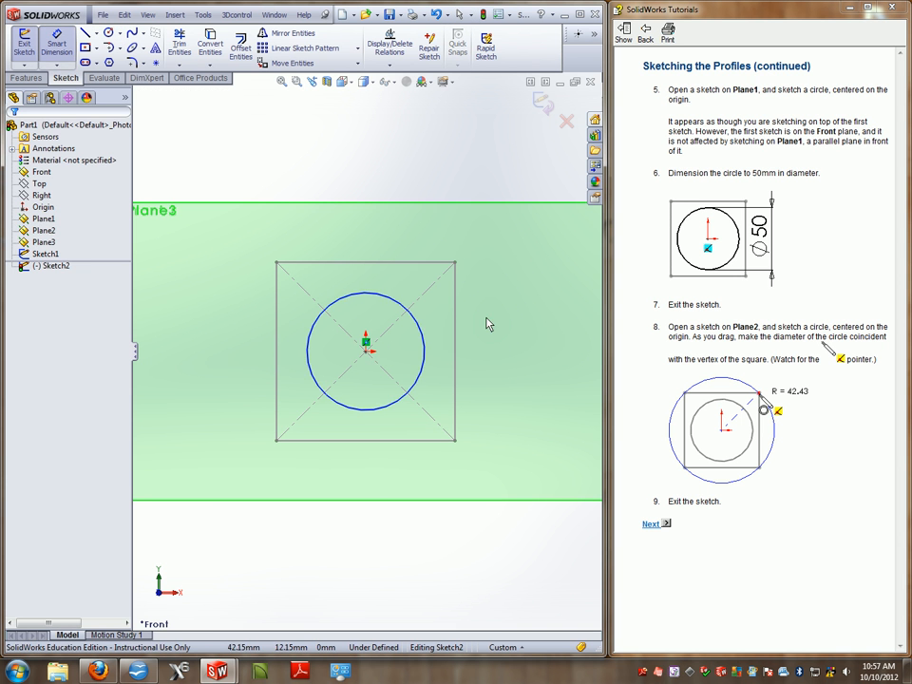
click(423, 330)
click(520, 337)
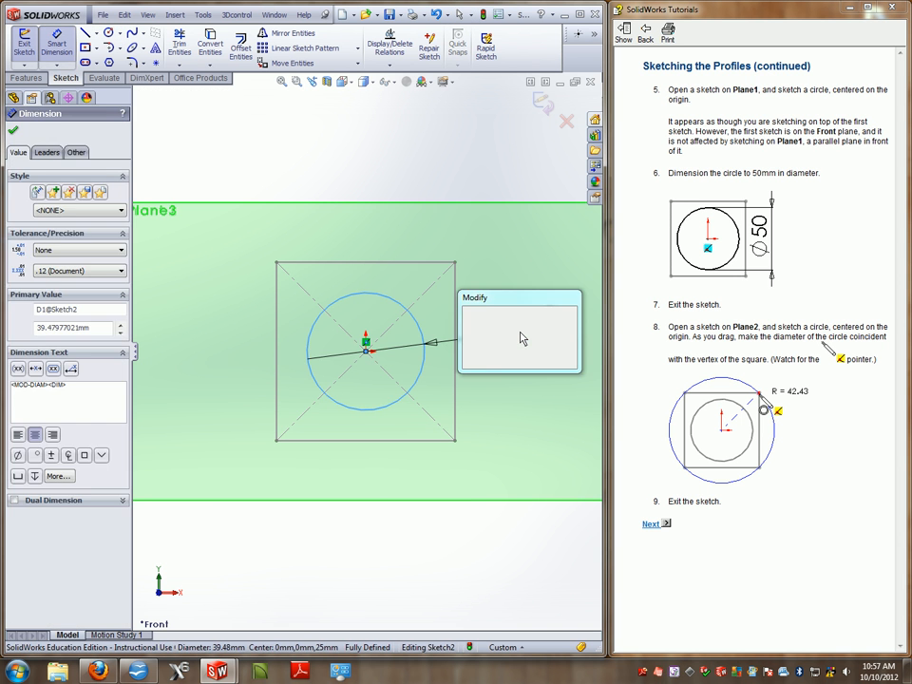
text(50)
key(Return)
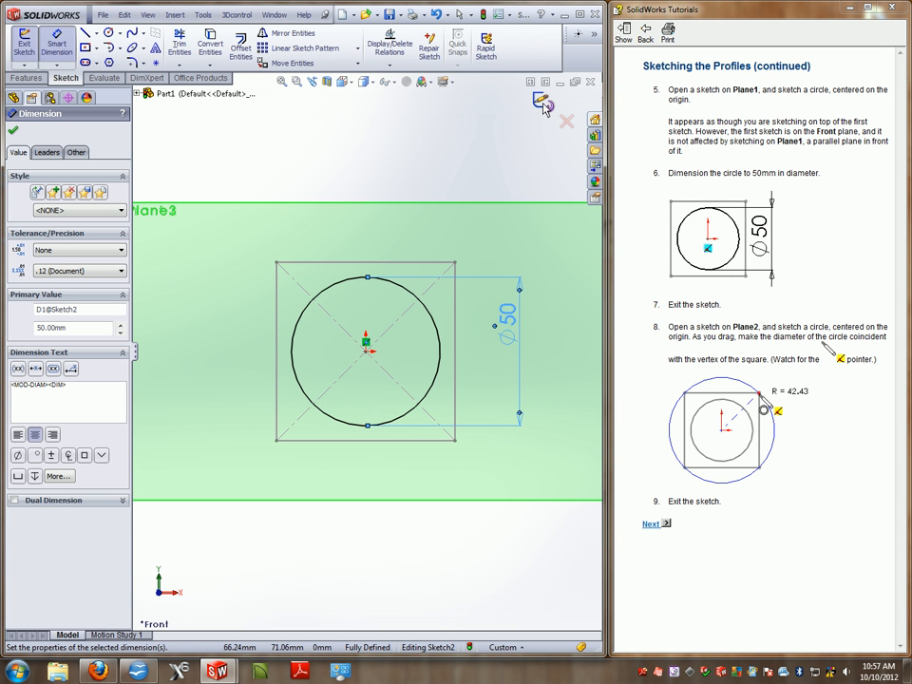
click(542, 102)
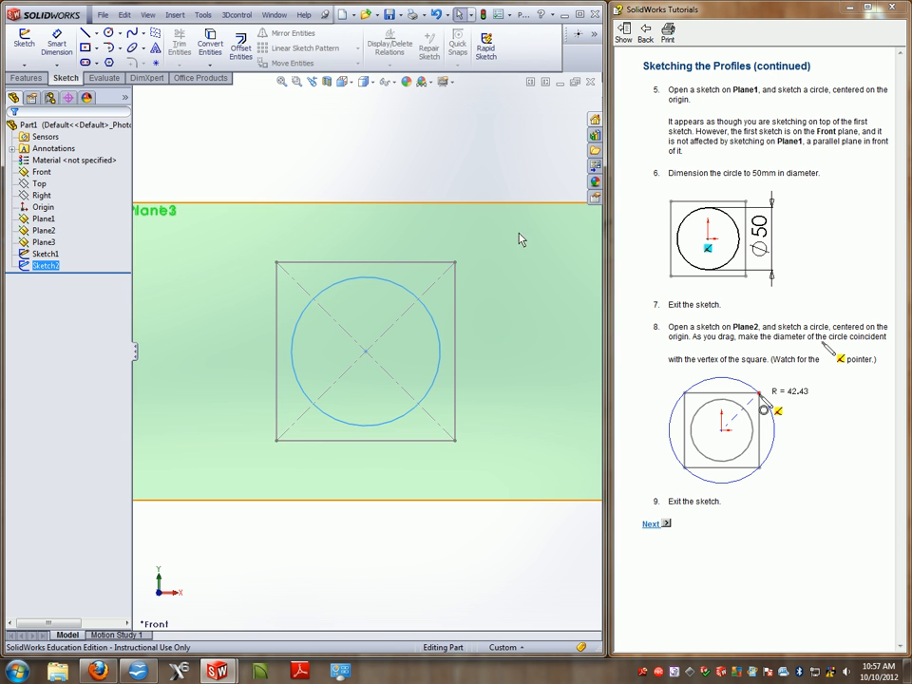
Step: Open a new sketch on Plane2 and orient the view normal to it
key(z)
middle_drag(473, 257, 581, 249)
click(398, 287)
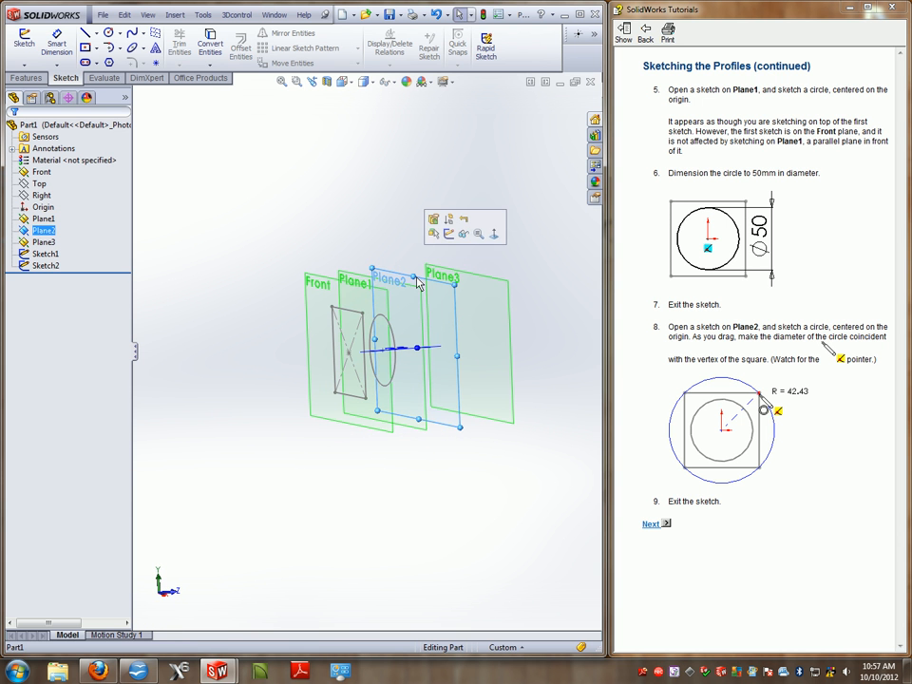
click(24, 43)
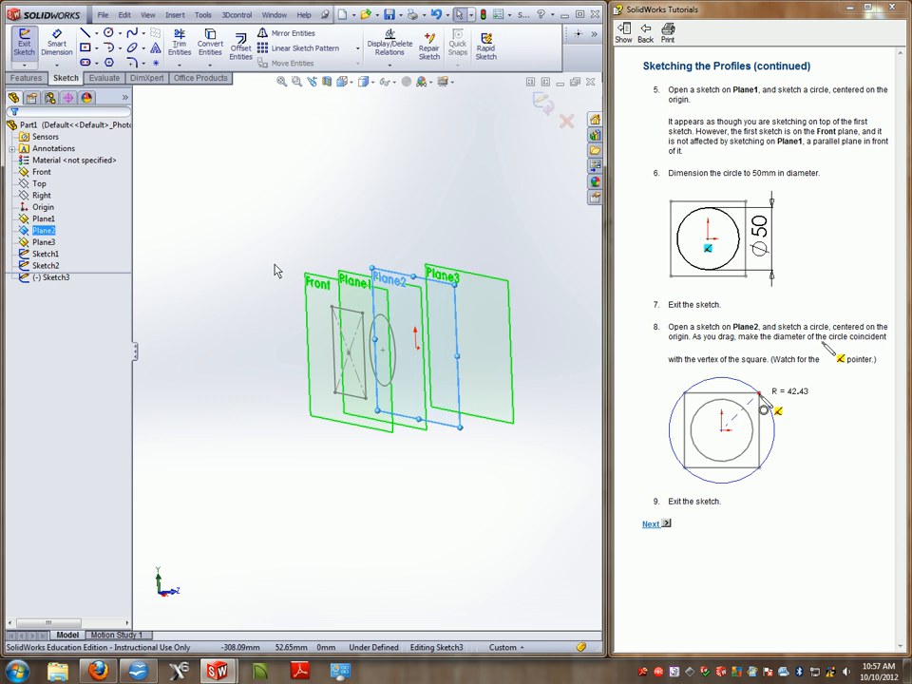
key(space)
click(460, 402)
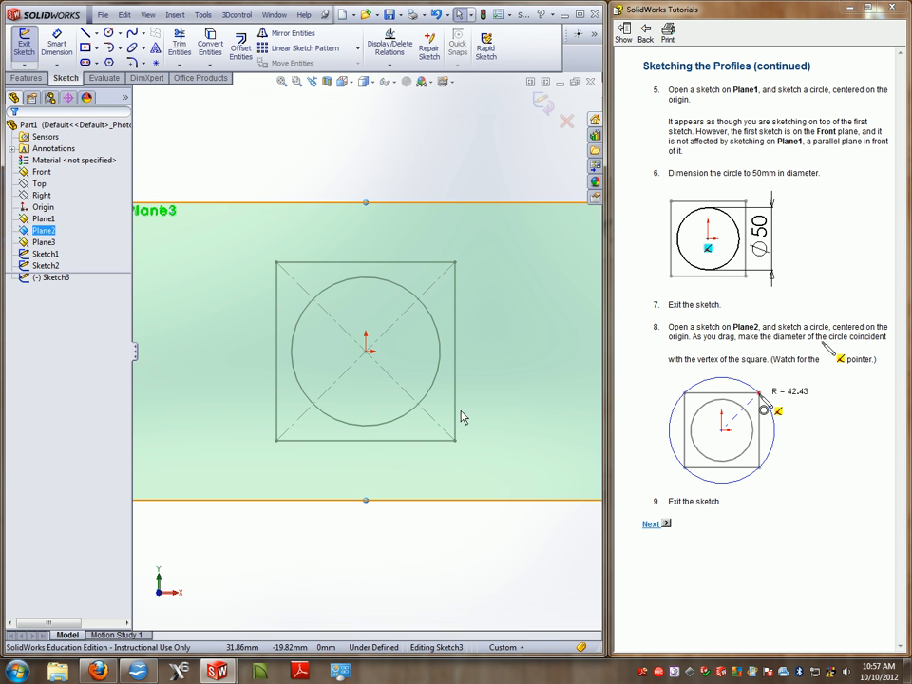
Step: Draw a circle centered on the origin with its edge coincident with the square's upper-right vertex, and exit the sketch
click(108, 32)
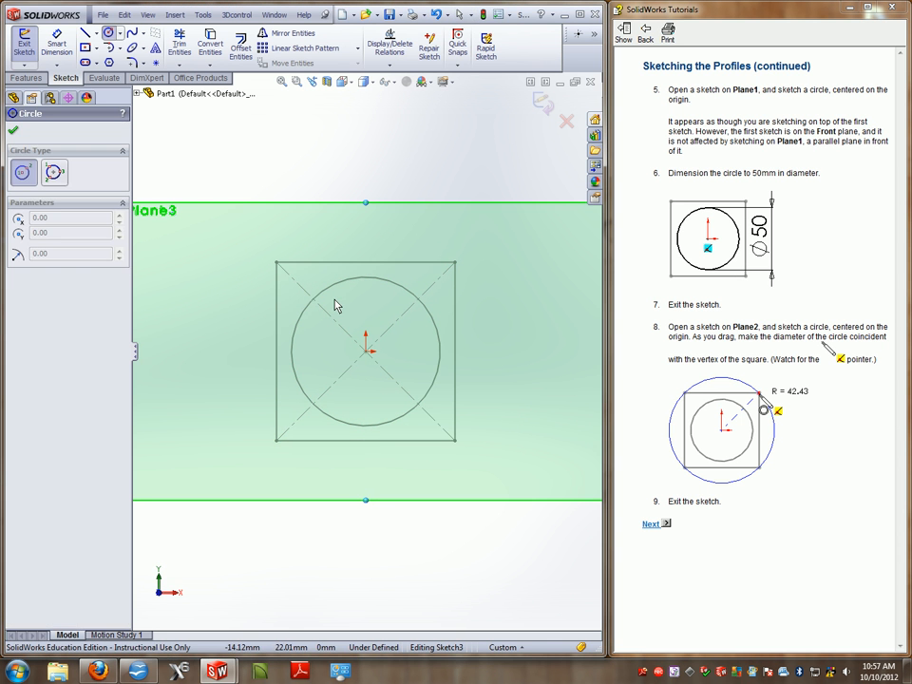
drag(367, 350, 457, 269)
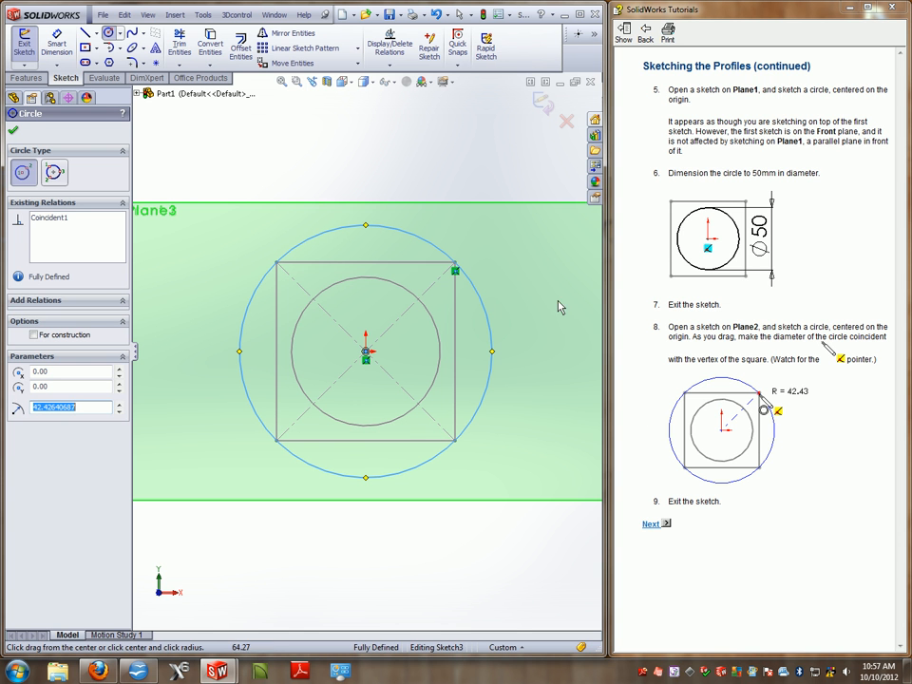
key(Escape)
key(ctrl+b)
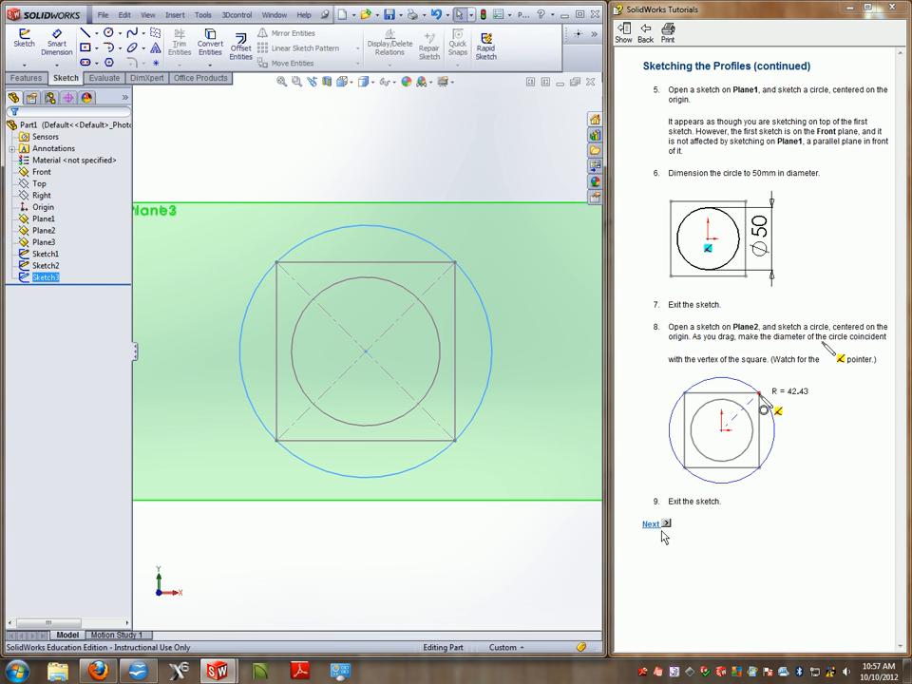
Step: Advance the tutorial to the Copying a Sketch page and show the part in the Isometric view
click(651, 526)
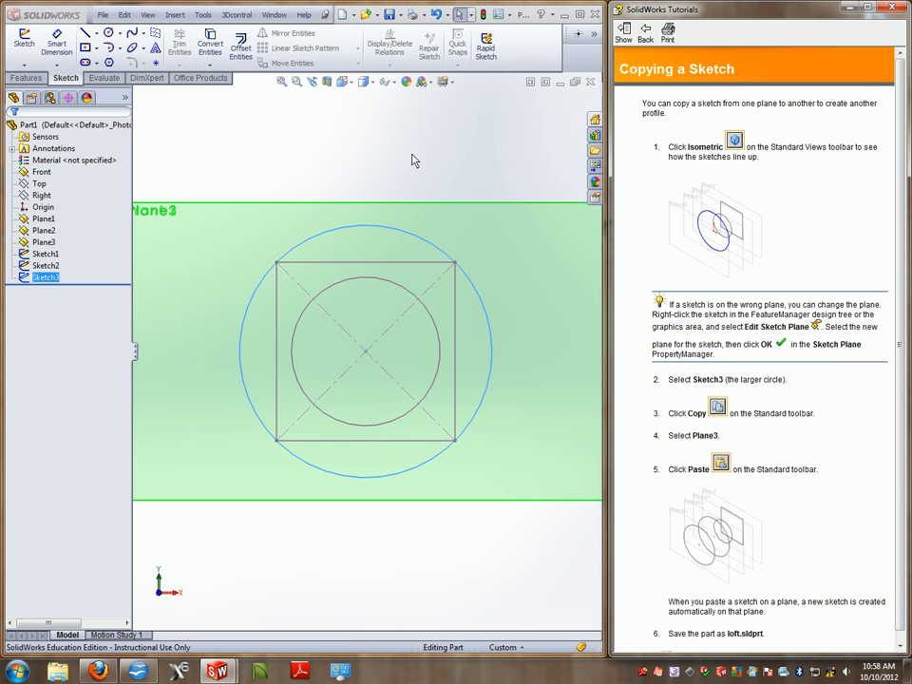
scroll(432, 207, down, 1)
click(386, 131)
key(space)
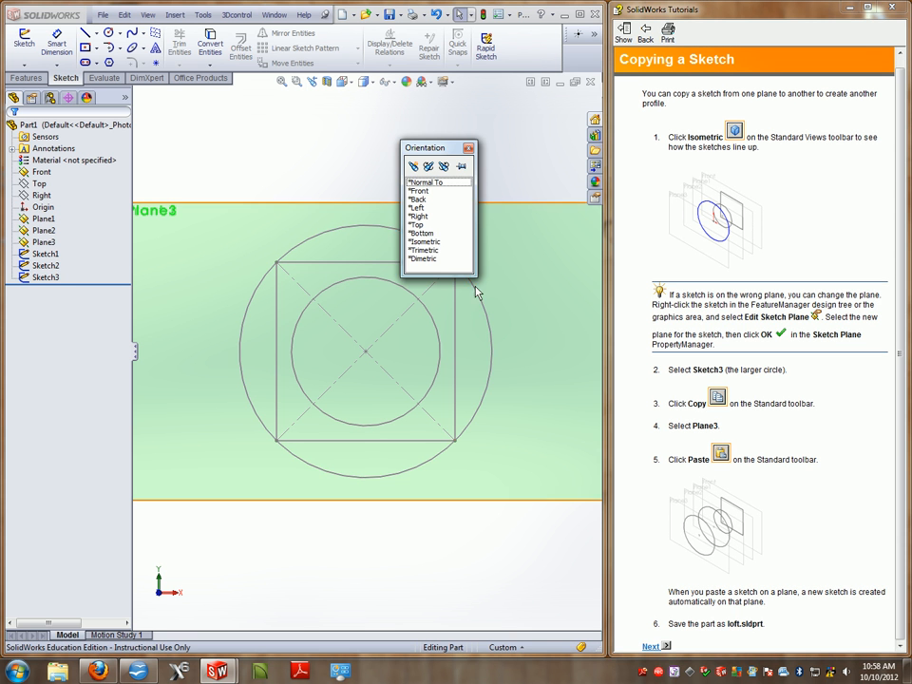
click(425, 242)
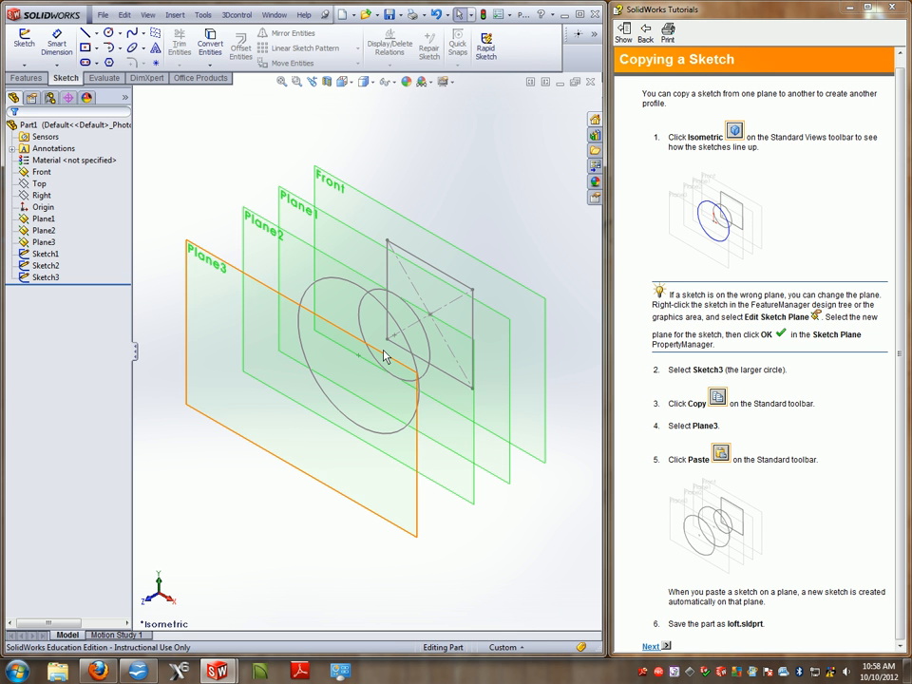
Step: Open a new sketch on Plane3 and orient the part to the Front view
click(205, 264)
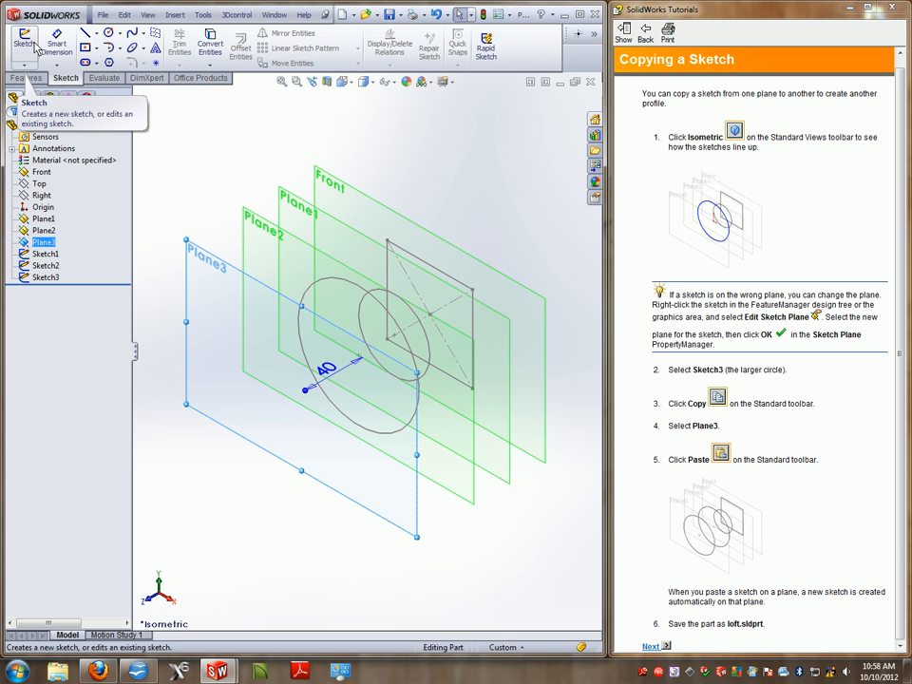
key(space)
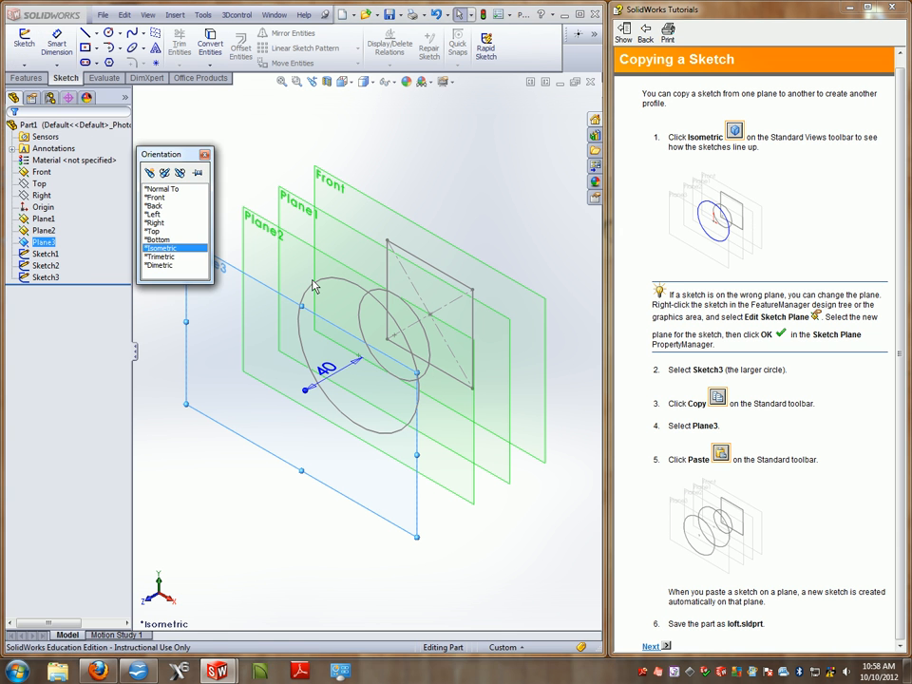
click(156, 197)
click(25, 43)
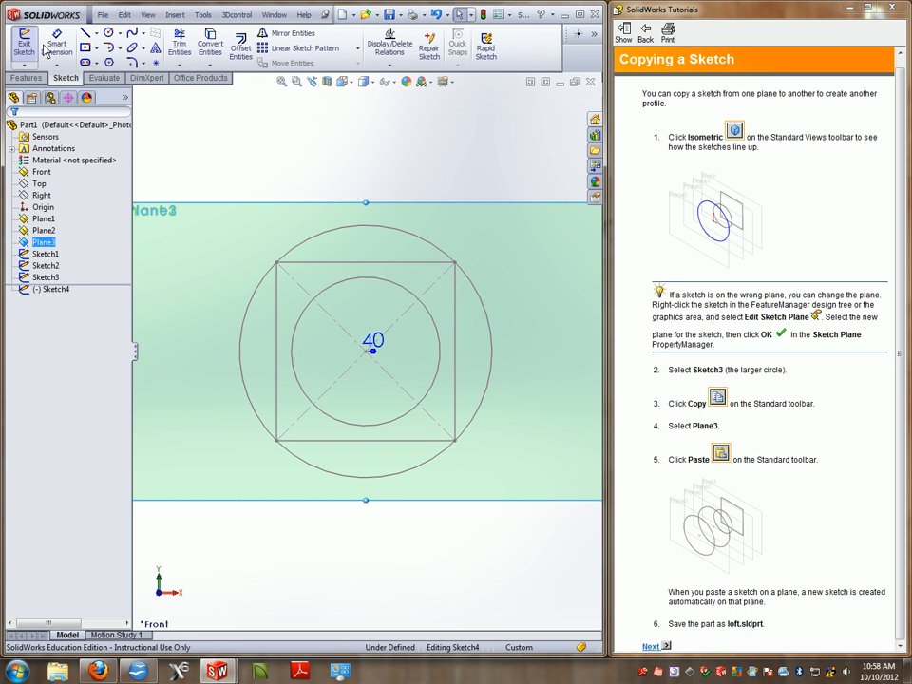
Step: Draw a circle on Plane3 from the origin to the square's upper-right vertex, and exit the sketch
click(109, 32)
click(367, 350)
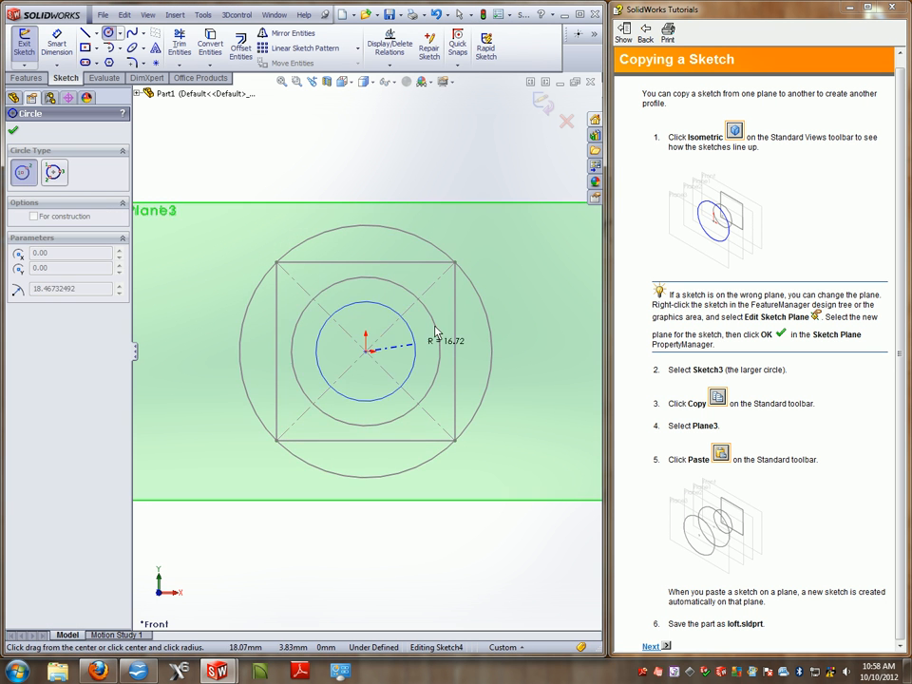
click(457, 269)
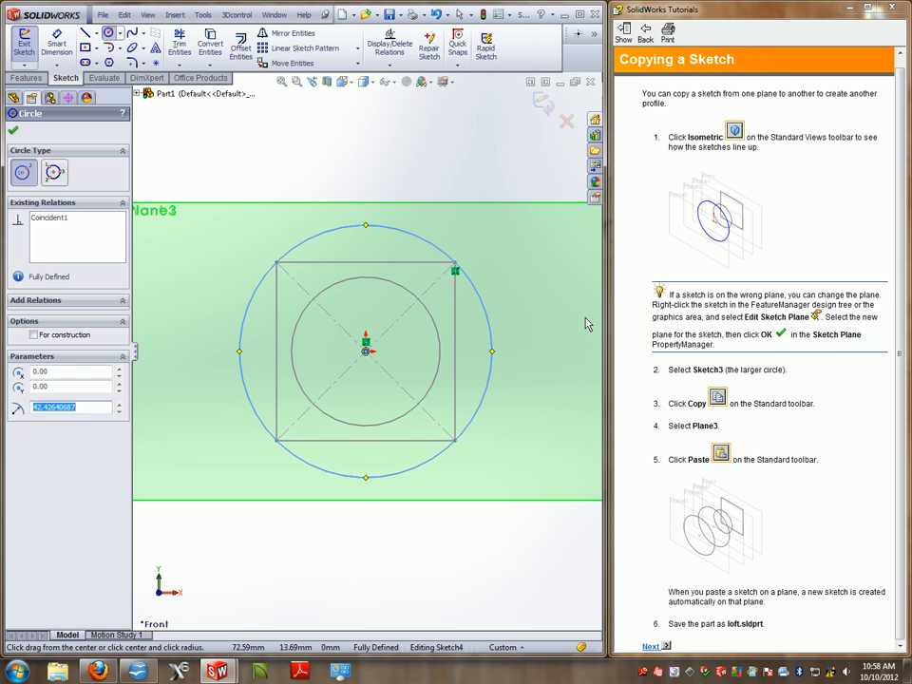
key(ctrl+b)
Step: Advance the tutorial to the Creating the Loft page
mouse_move(481, 248)
middle_down()
mouse_move(456, 265)
mouse_move(315, 265)
middle_up()
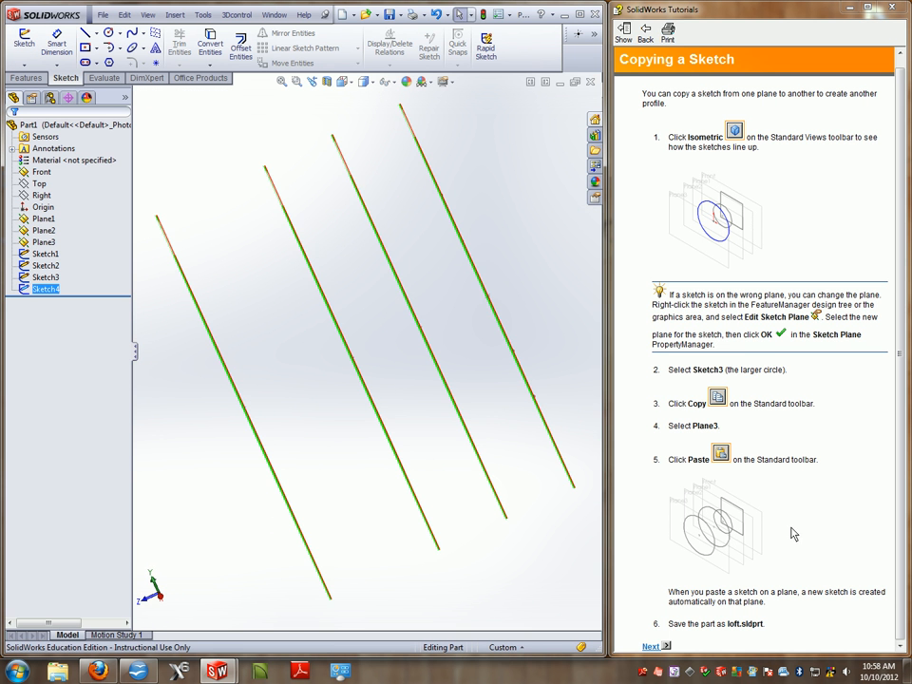
click(654, 647)
middle_drag(482, 356, 530, 307)
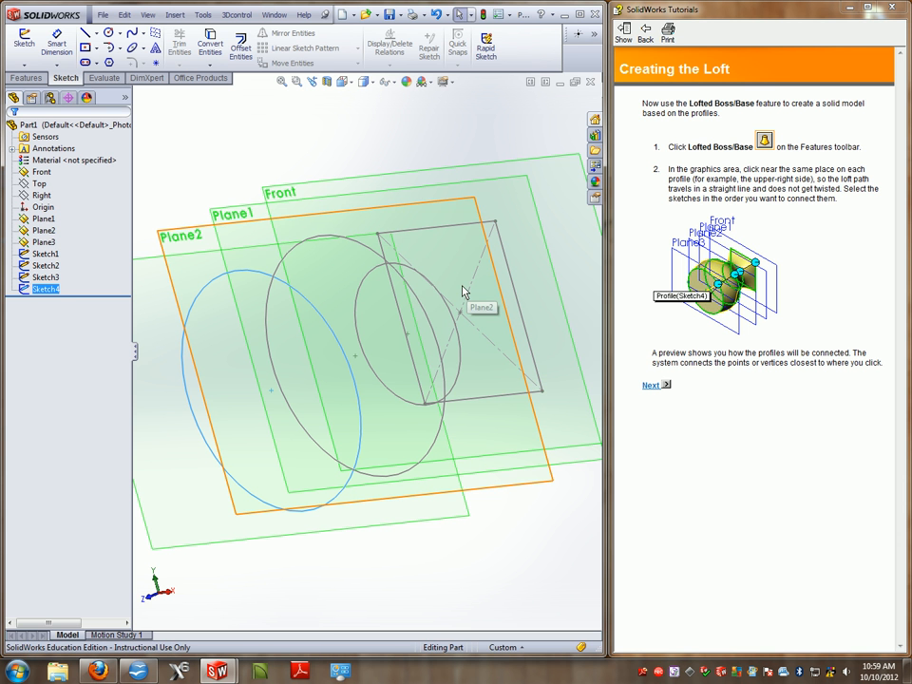
Step: Start a Lofted Boss/Base feature and remove the preselected Sketch4 from its profiles
click(33, 80)
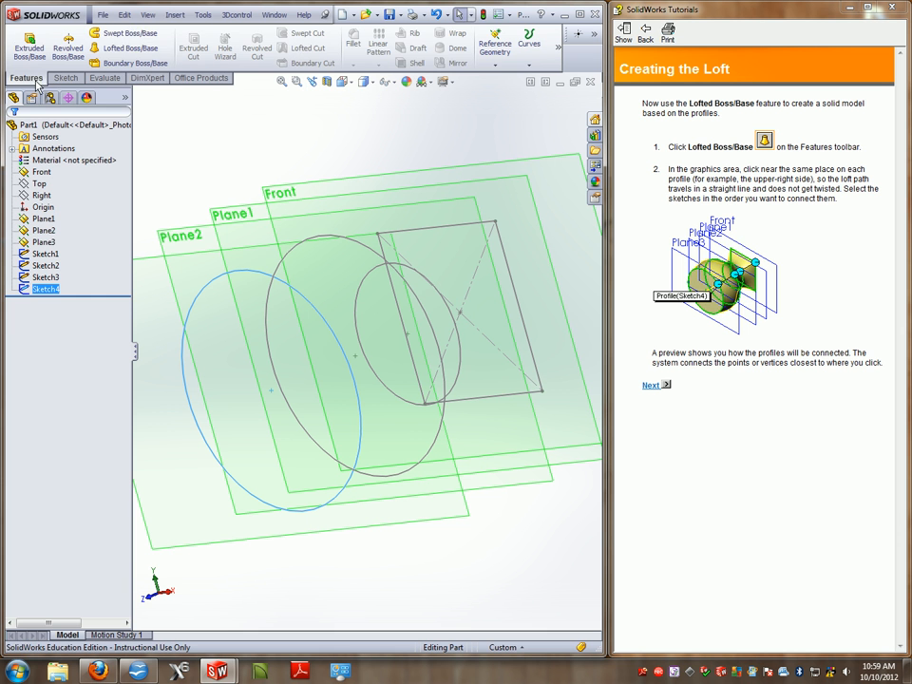
click(131, 50)
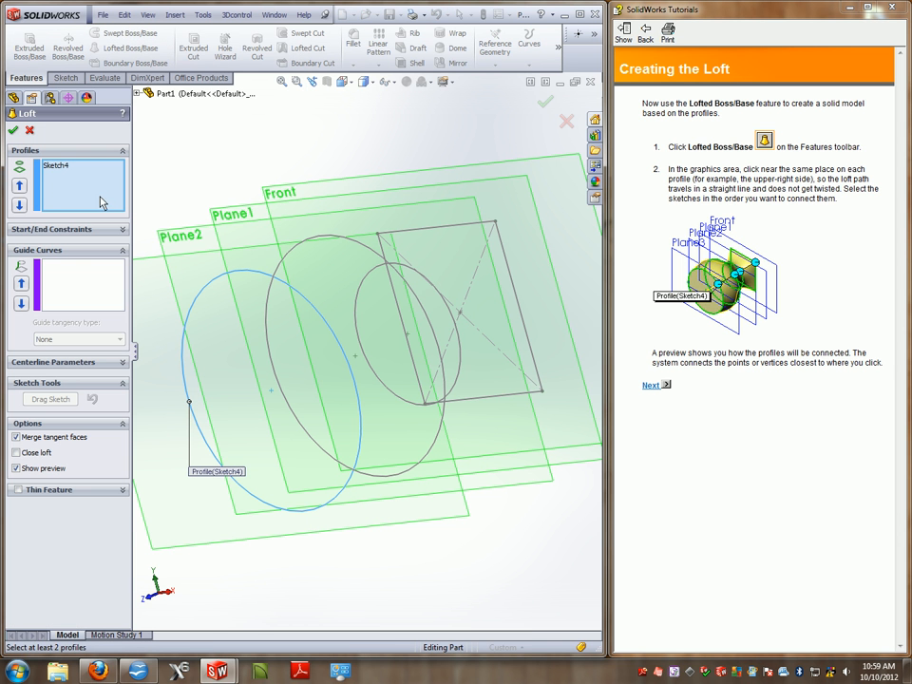
click(53, 168)
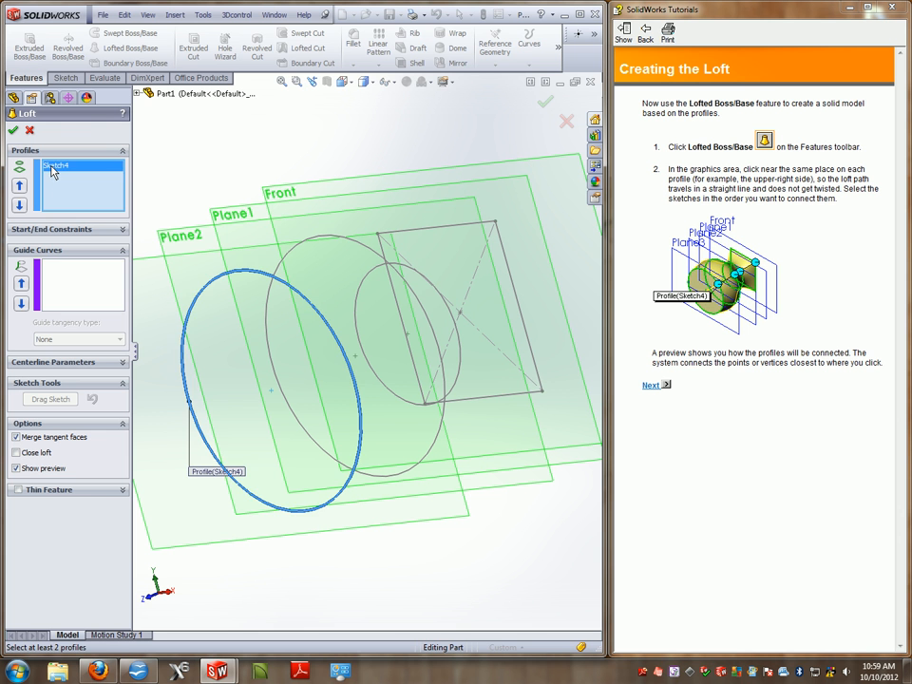
key(Delete)
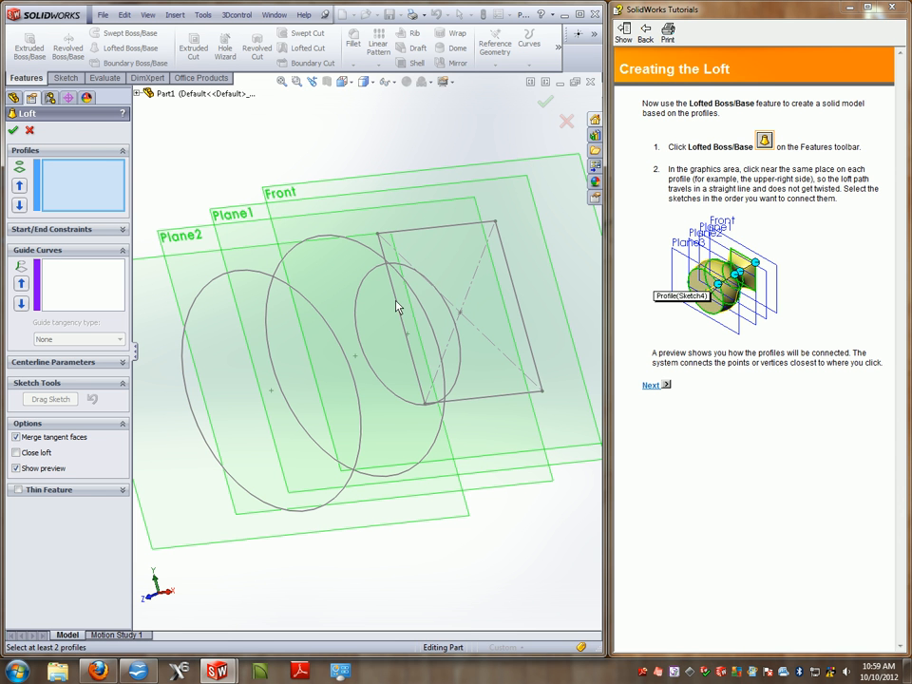
Step: Select the loft profiles near their upper edges in the order Sketch4, Sketch3, Sketch2, Sketch1
click(248, 270)
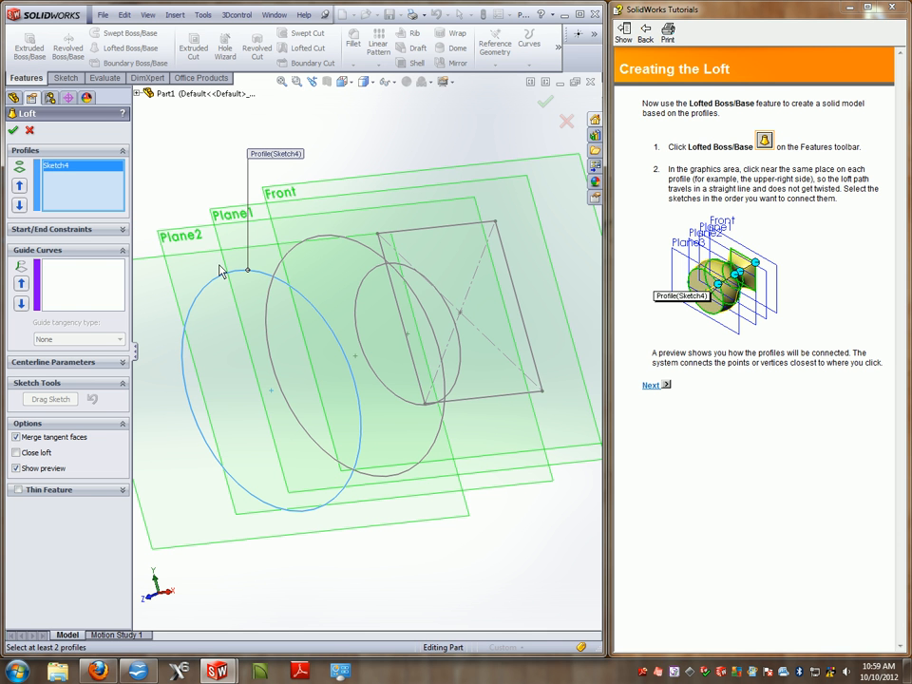
click(317, 237)
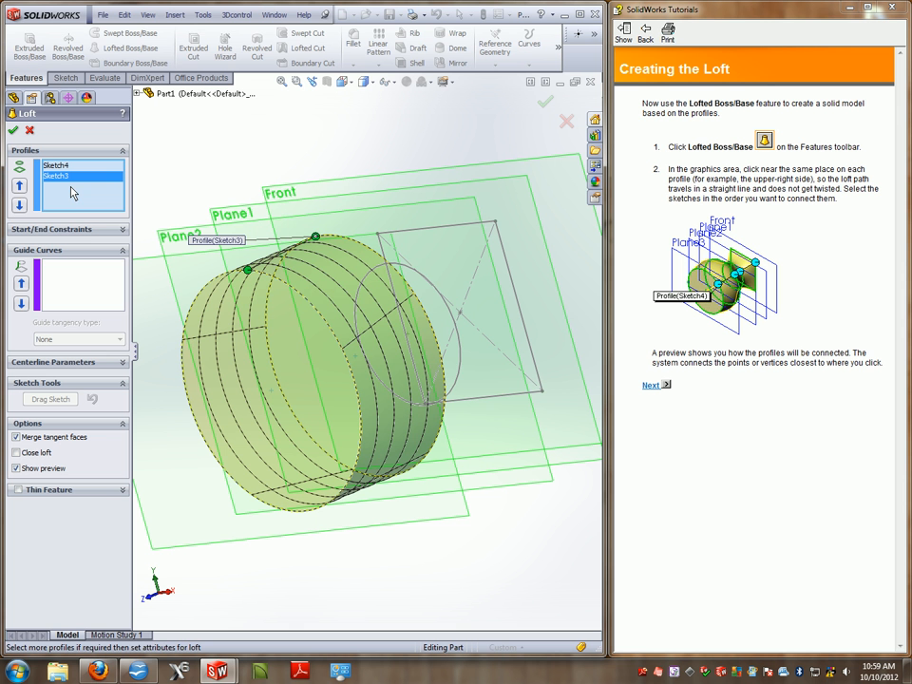
click(406, 269)
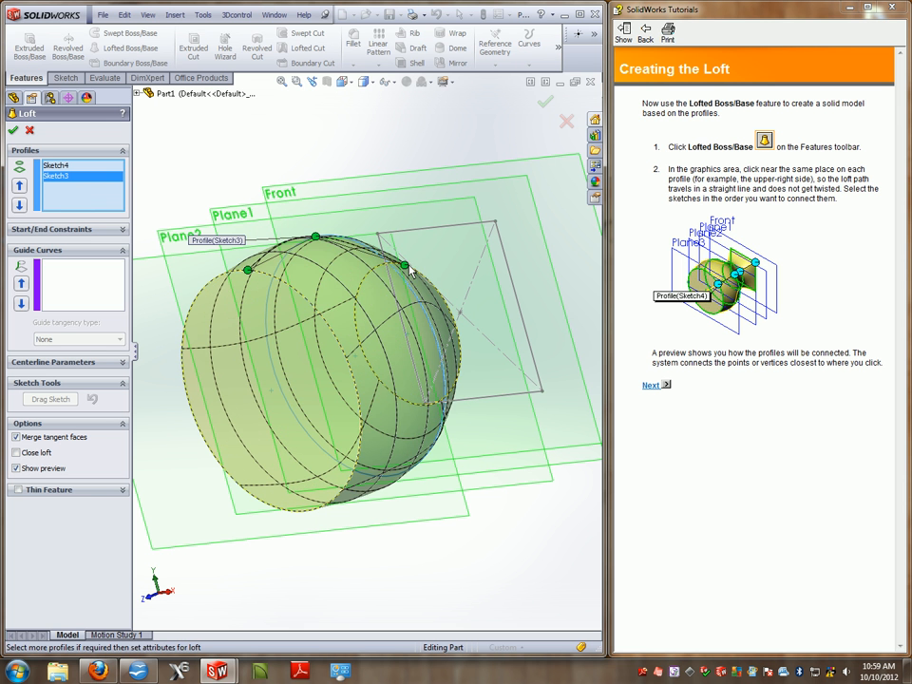
click(452, 233)
Step: Twist the loft by moving the square's connector to the lower corner on the same side and the Plane2 circle's connector to its lower part
middle_drag(533, 302, 267, 326)
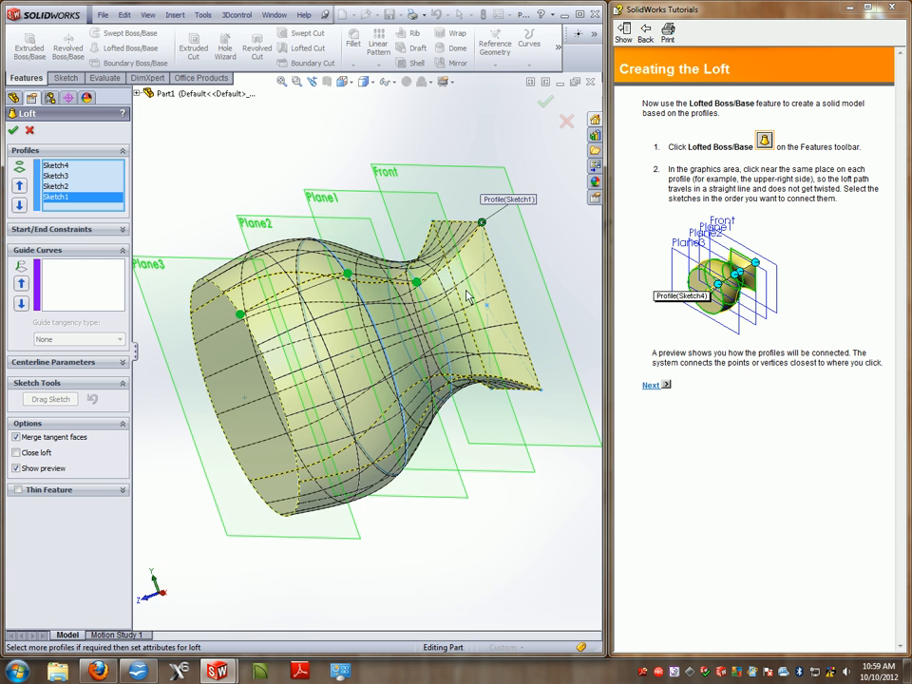
scroll(475, 285, down, 3)
scroll(470, 301, up, 6)
key(space)
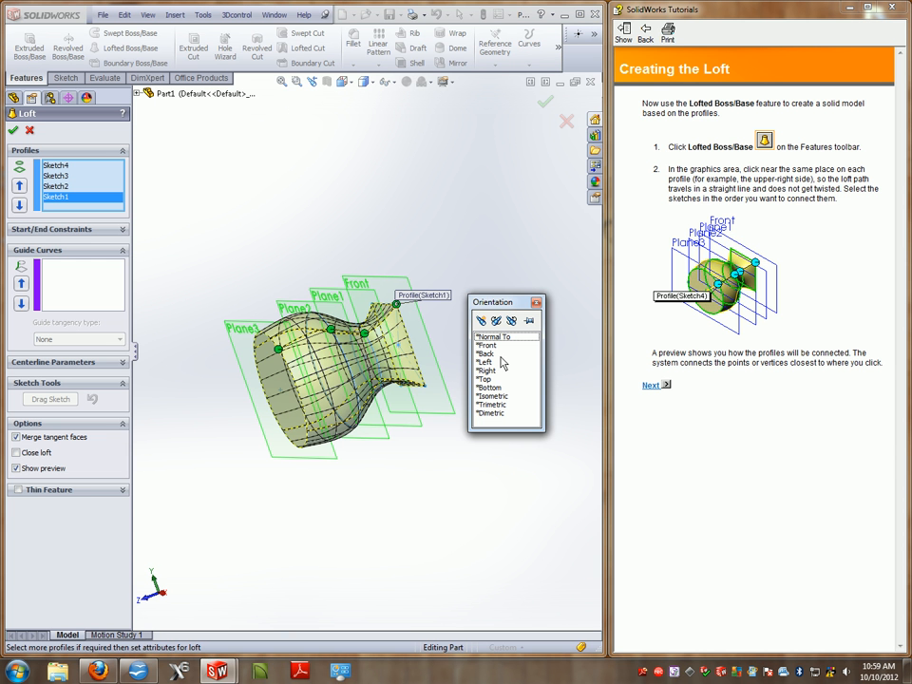
click(488, 371)
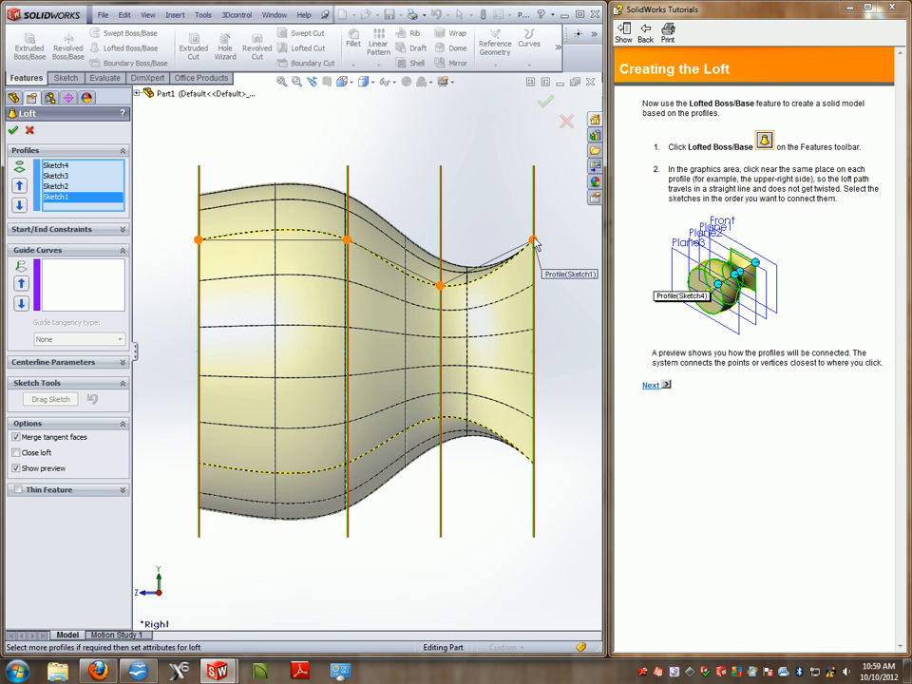
middle_drag(492, 302, 556, 295)
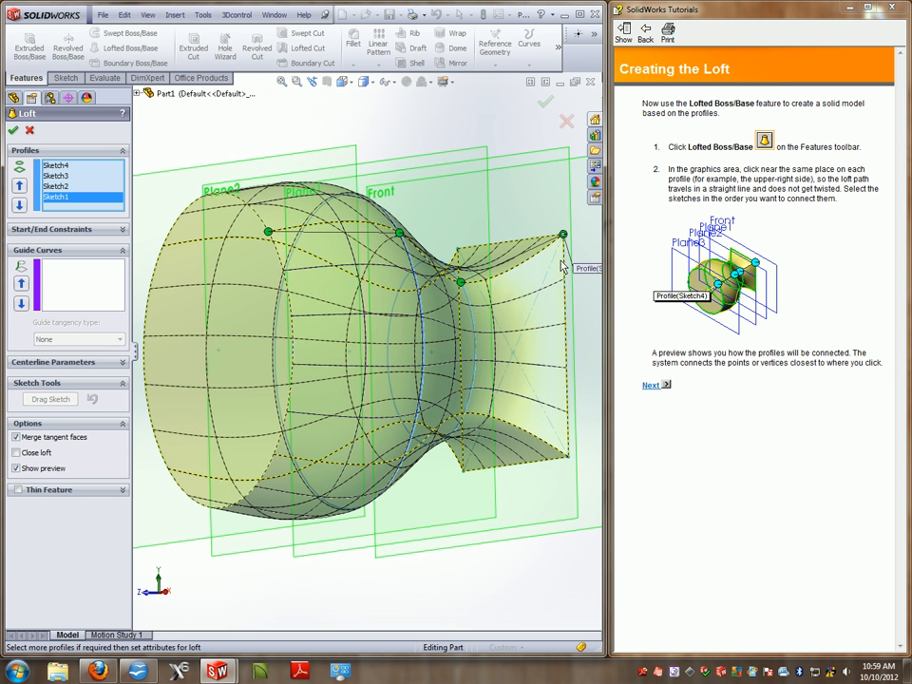
drag(563, 234, 461, 282)
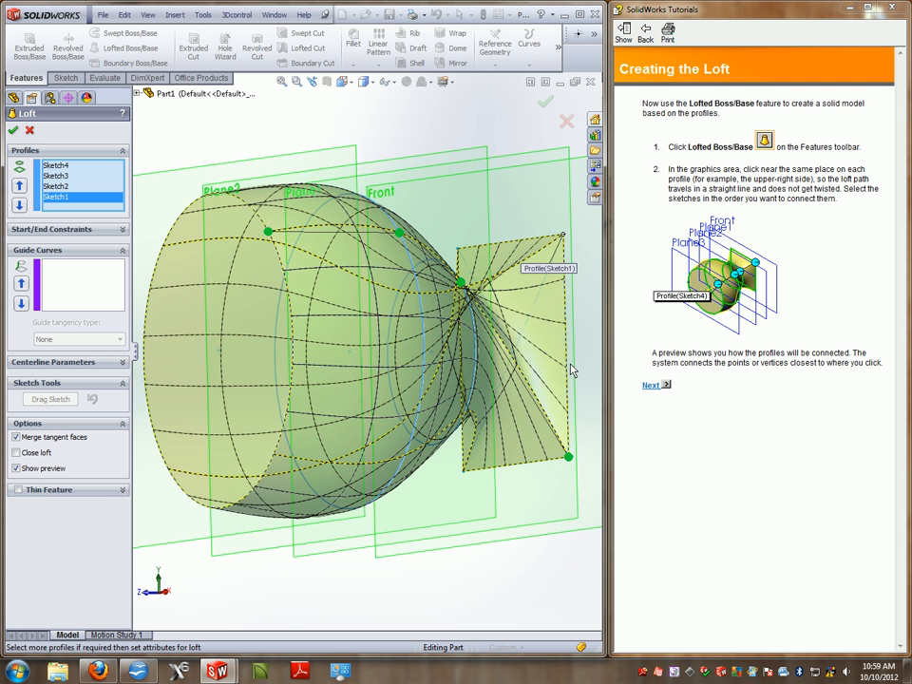
middle_drag(518, 330, 352, 256)
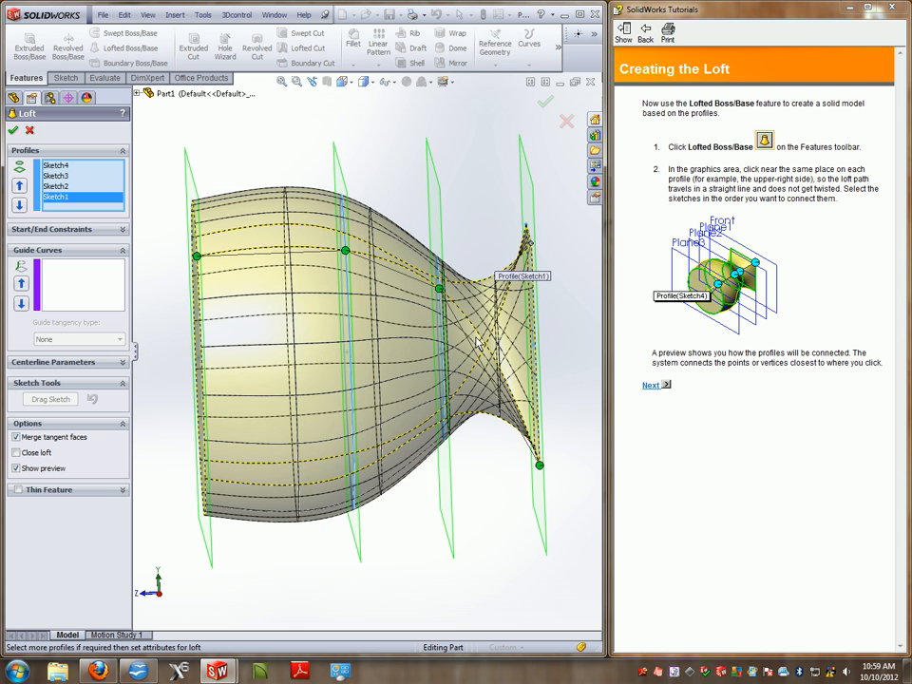
drag(347, 255, 351, 438)
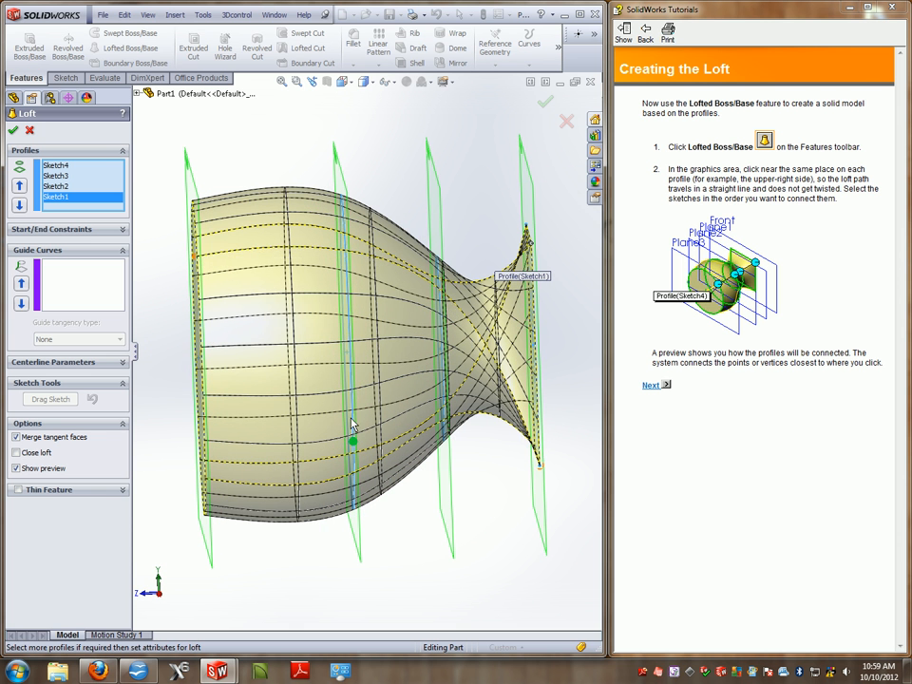
middle_drag(350, 438, 271, 240)
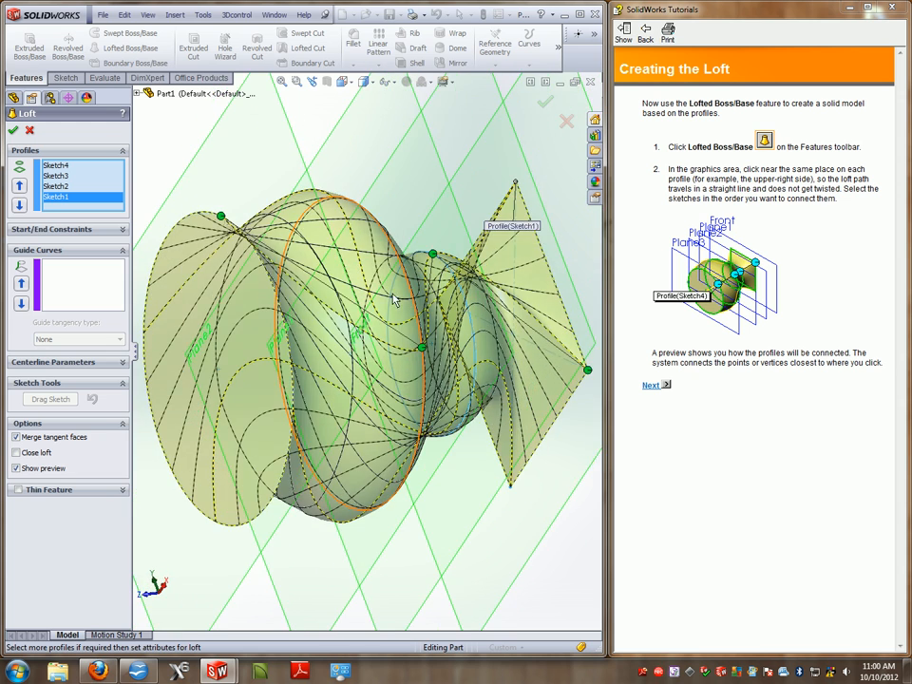
Step: Realign the connectors on the three circles with the square's connector to untwist the loft, and accept the feature
drag(222, 215, 286, 334)
drag(433, 257, 439, 277)
middle_drag(529, 344, 489, 328)
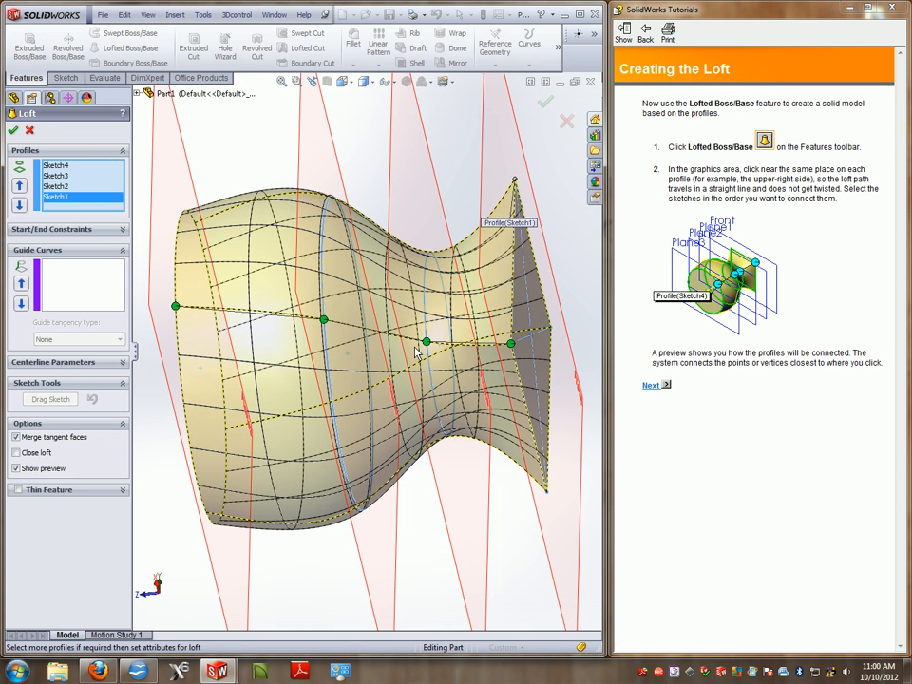
drag(323, 319, 326, 349)
drag(175, 306, 177, 346)
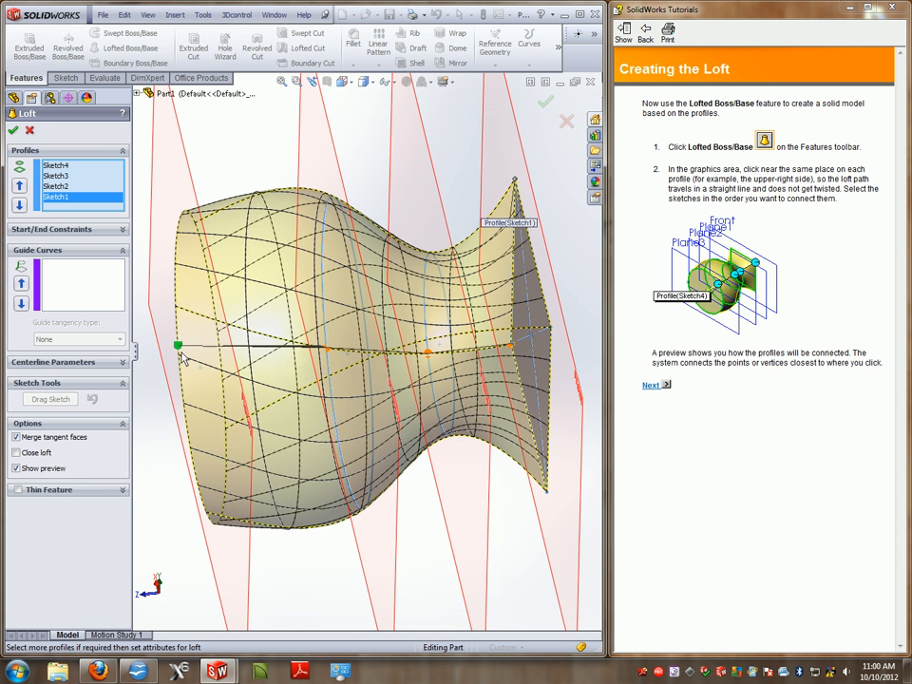
middle_drag(409, 334, 463, 335)
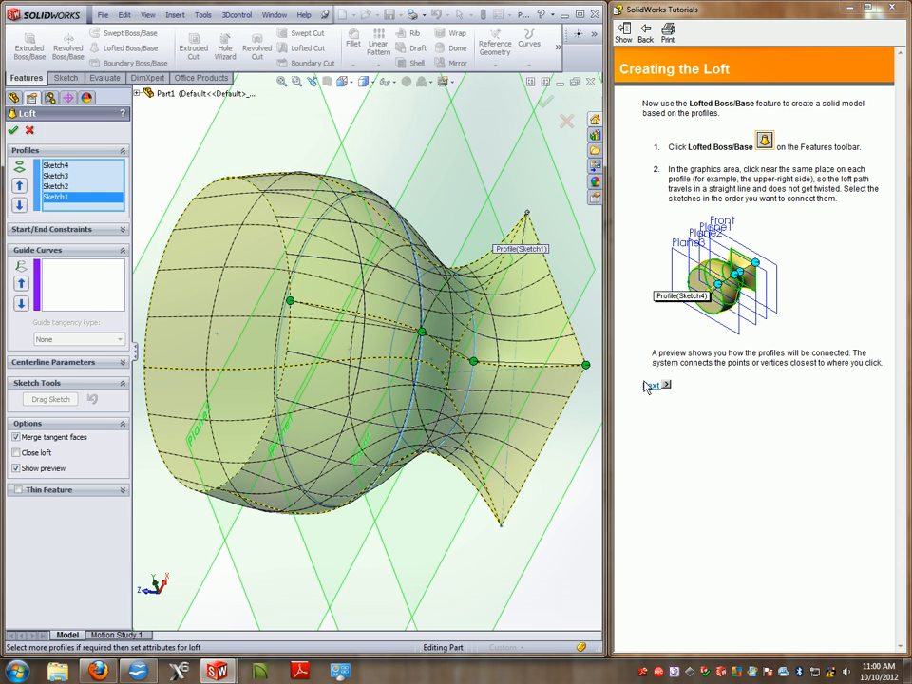
click(544, 101)
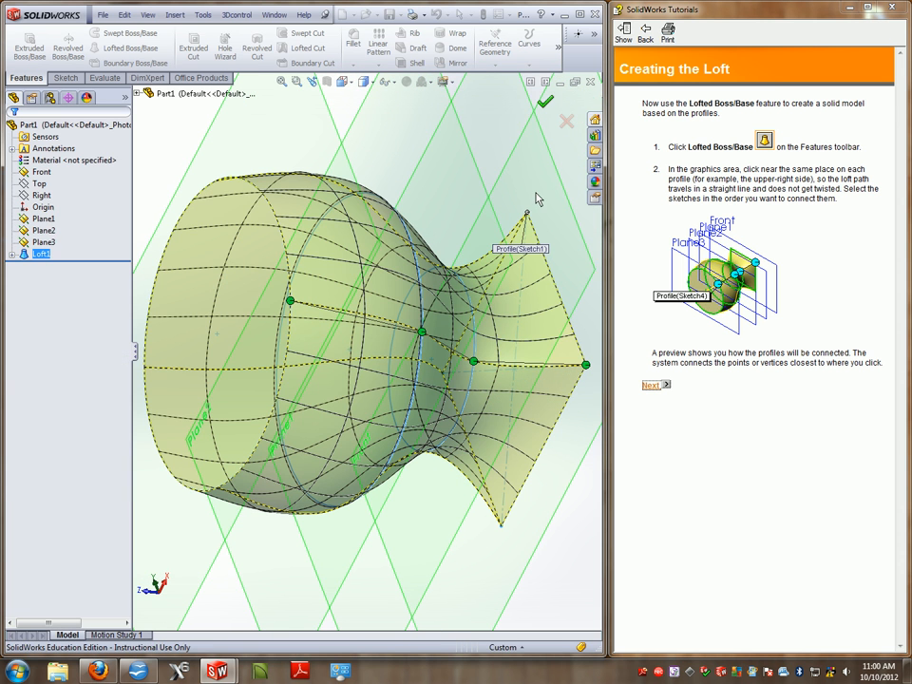
Step: Advance the tutorial past the first loft and read the instructions for creating the second boss loft
scroll(503, 221, up, 5)
mouse_move(474, 246)
middle_down()
mouse_move(475, 181)
mouse_move(395, 150)
mouse_move(295, 196)
mouse_move(291, 285)
mouse_move(395, 285)
middle_up()
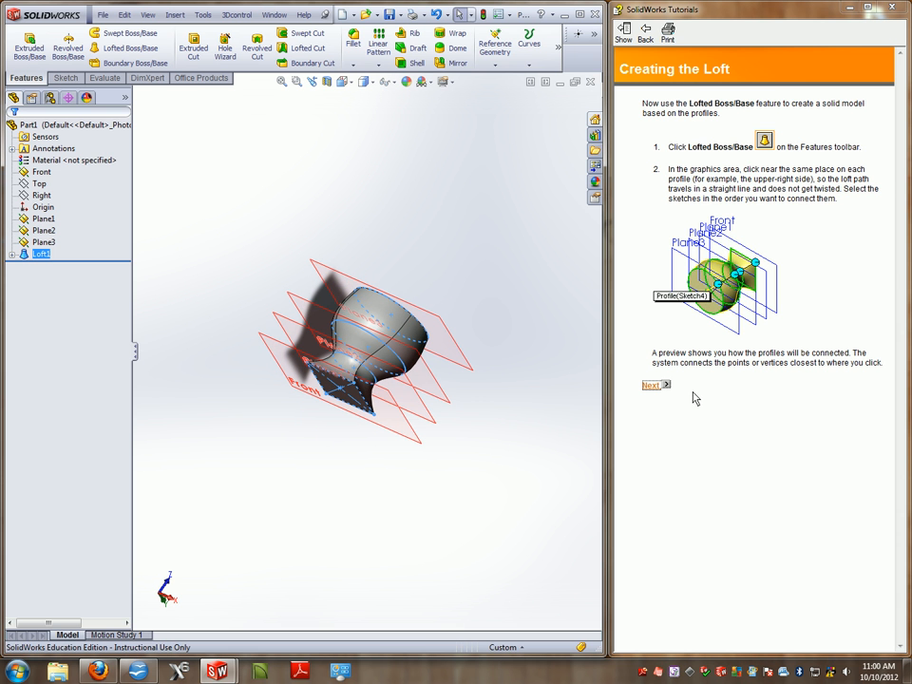
click(653, 385)
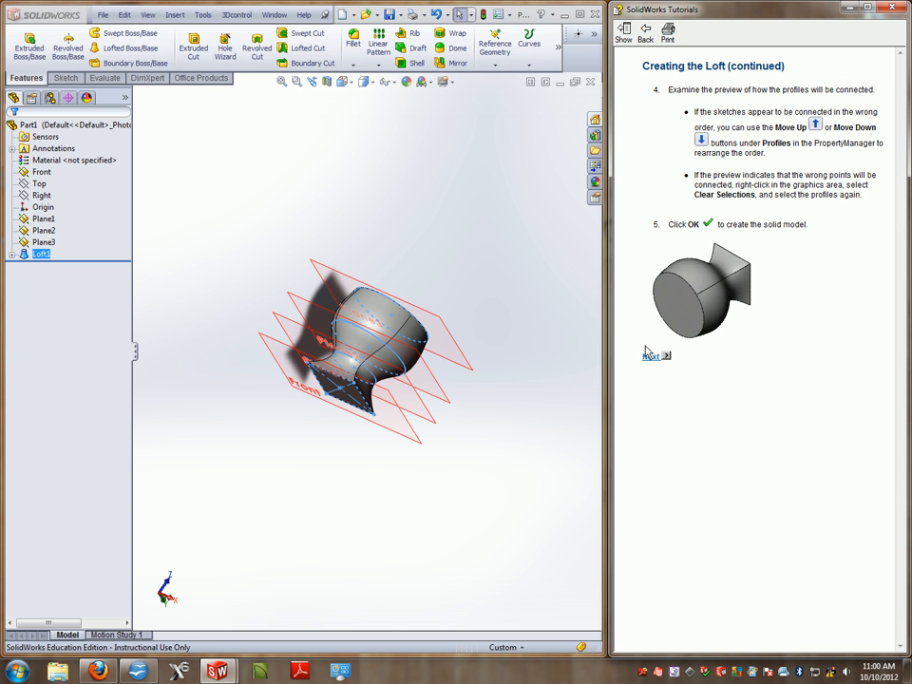
click(652, 357)
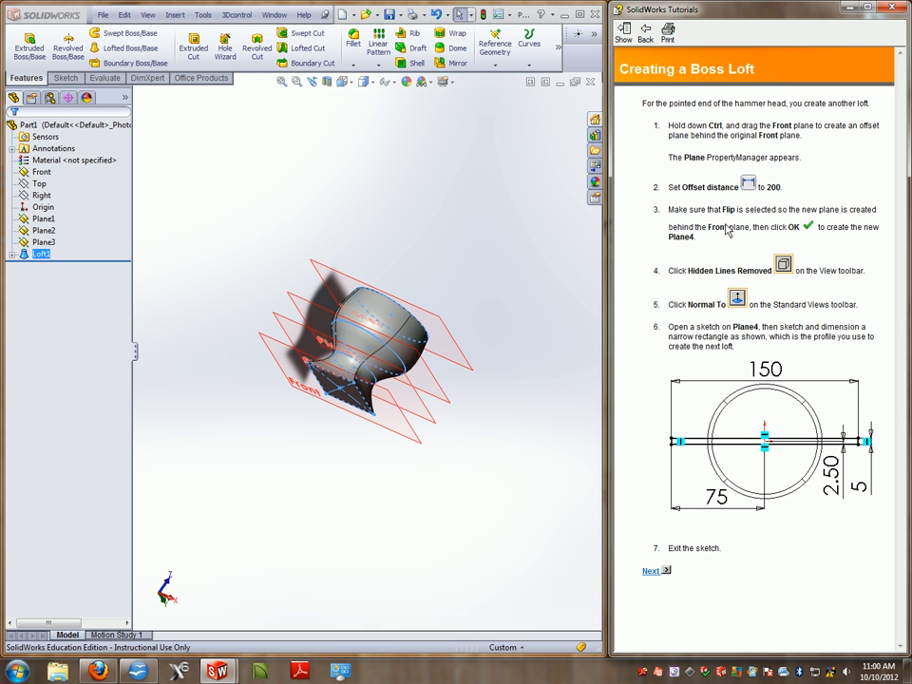
click(651, 571)
scroll(677, 486, down, 3)
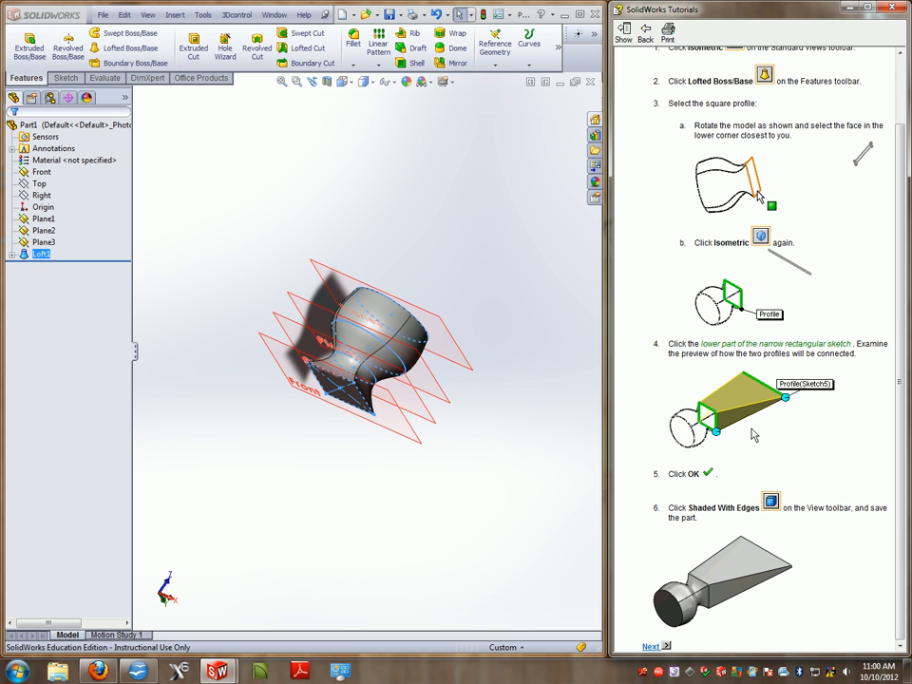
Step: Create a reference plane offset 200 mm from the Front plane, flipped so it lies behind the square end
click(375, 392)
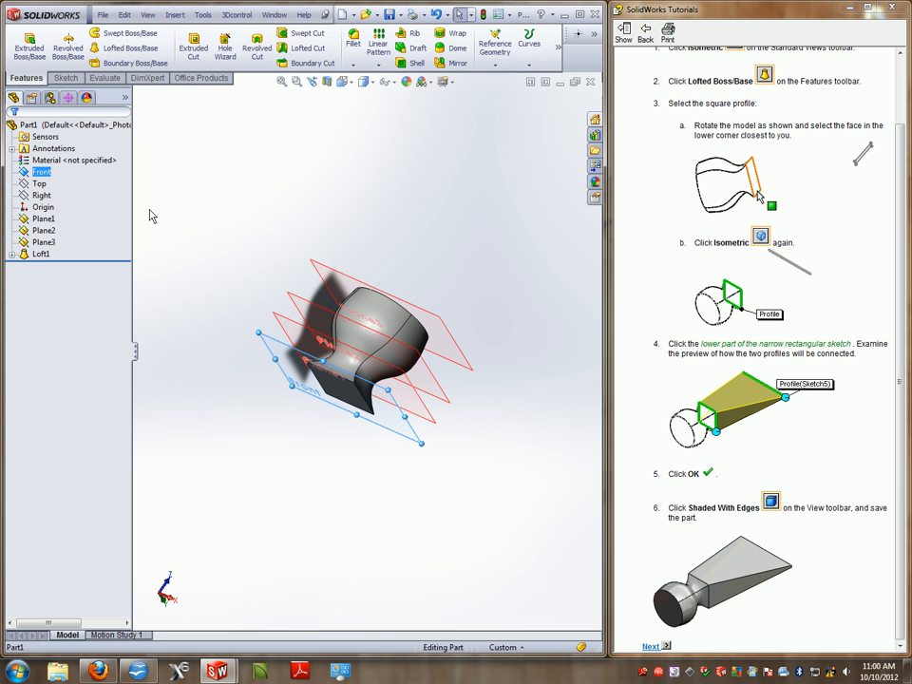
click(491, 67)
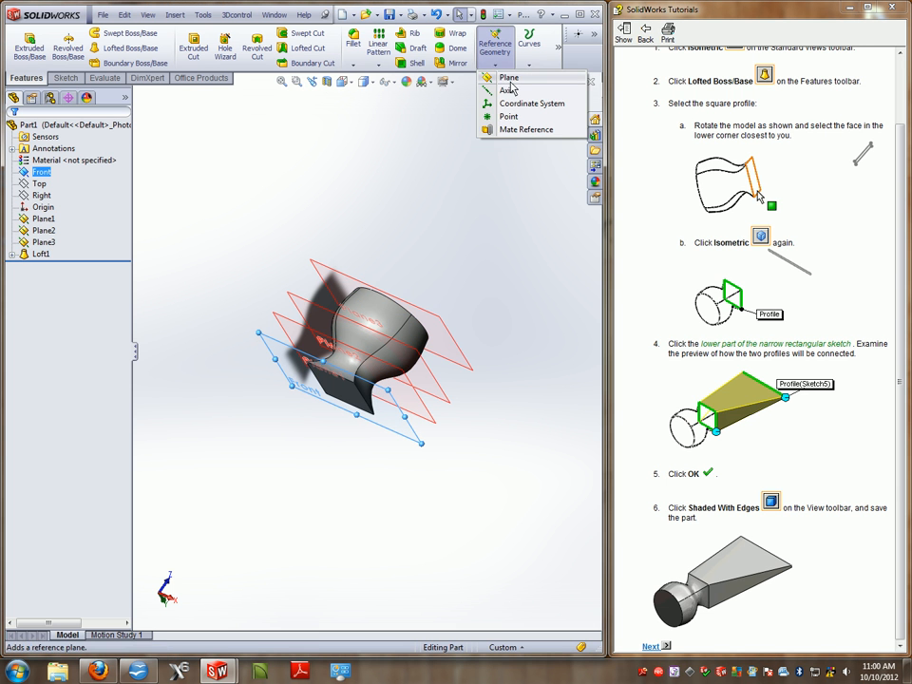
click(498, 76)
double_click(63, 296)
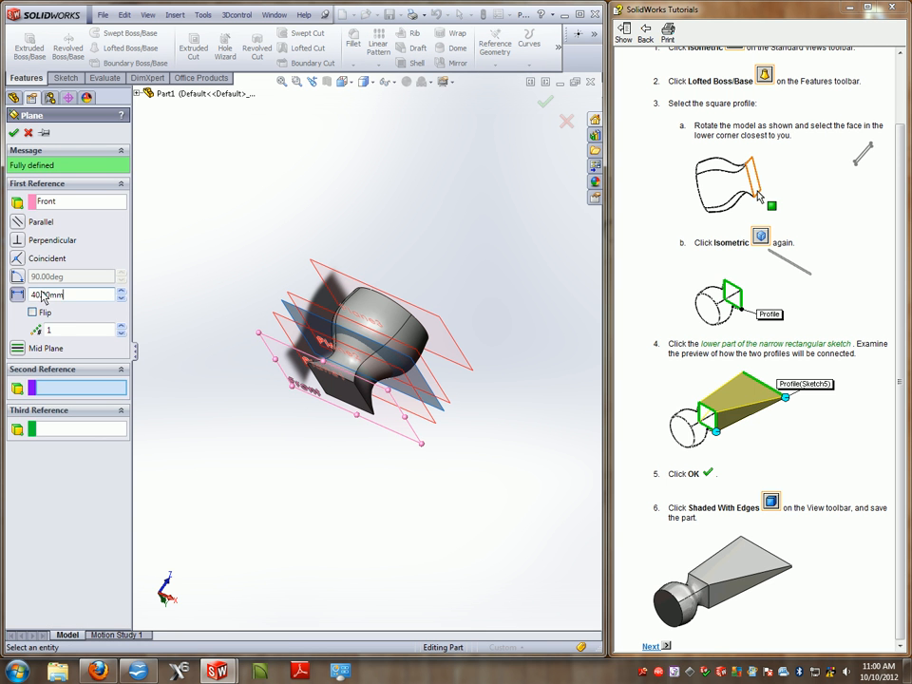
text(2)
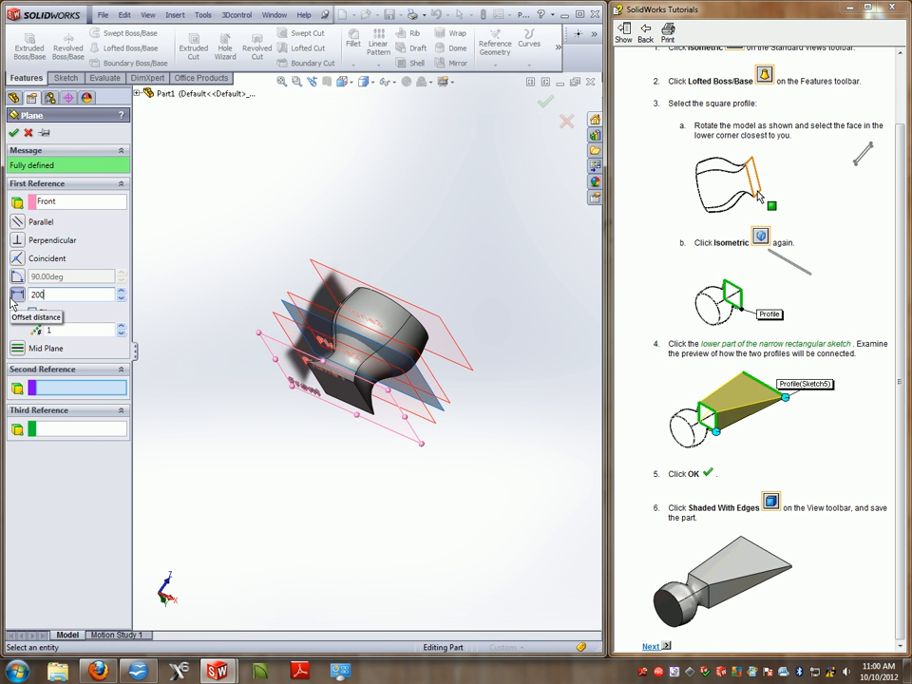
text(00)
click(32, 313)
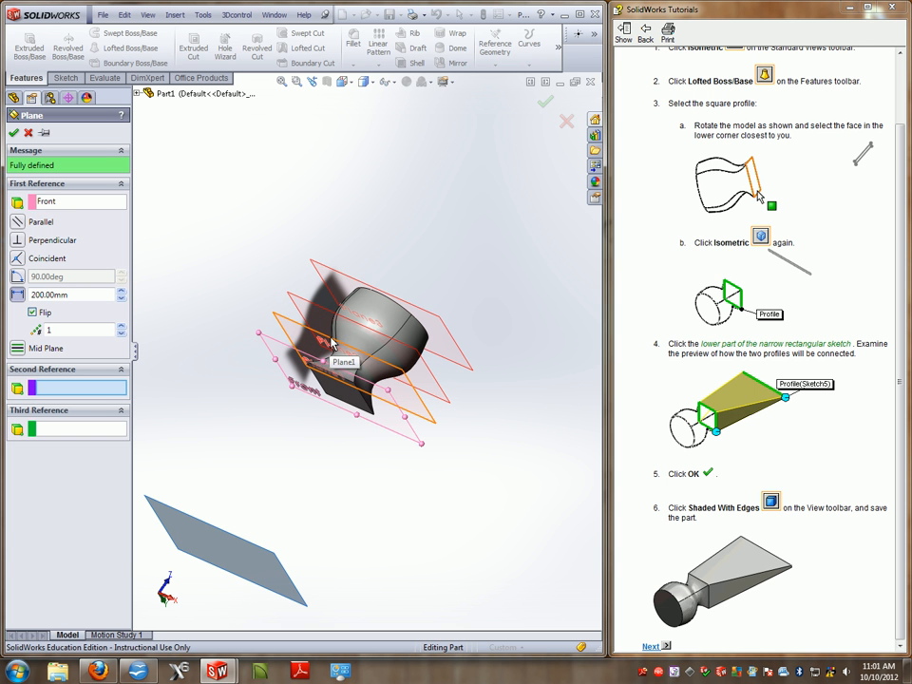
click(545, 102)
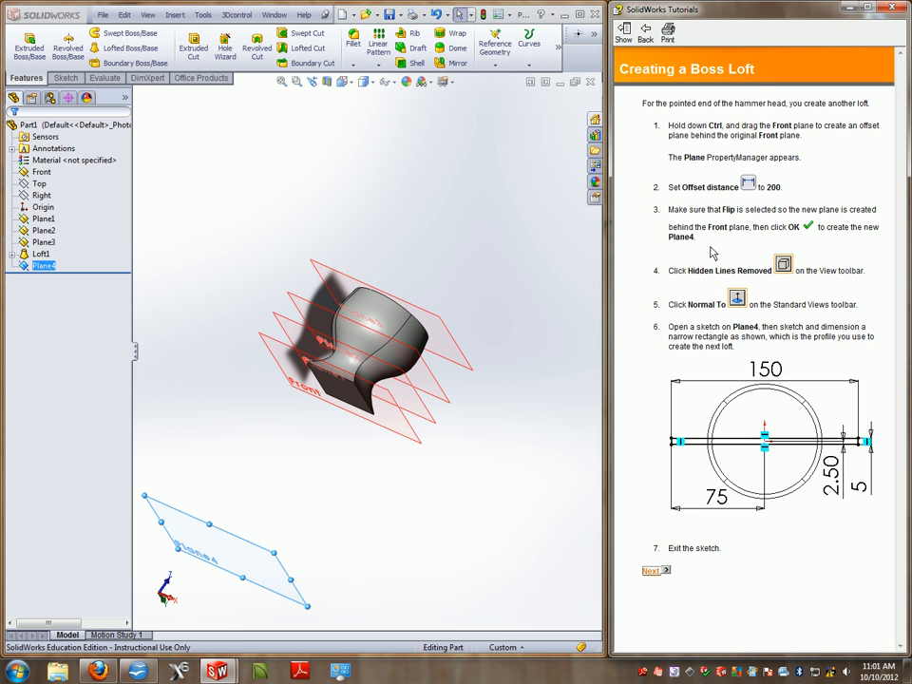
Step: Sketch a center rectangle about 209 mm by 18 mm on Plane4, centred on the origin
key(space)
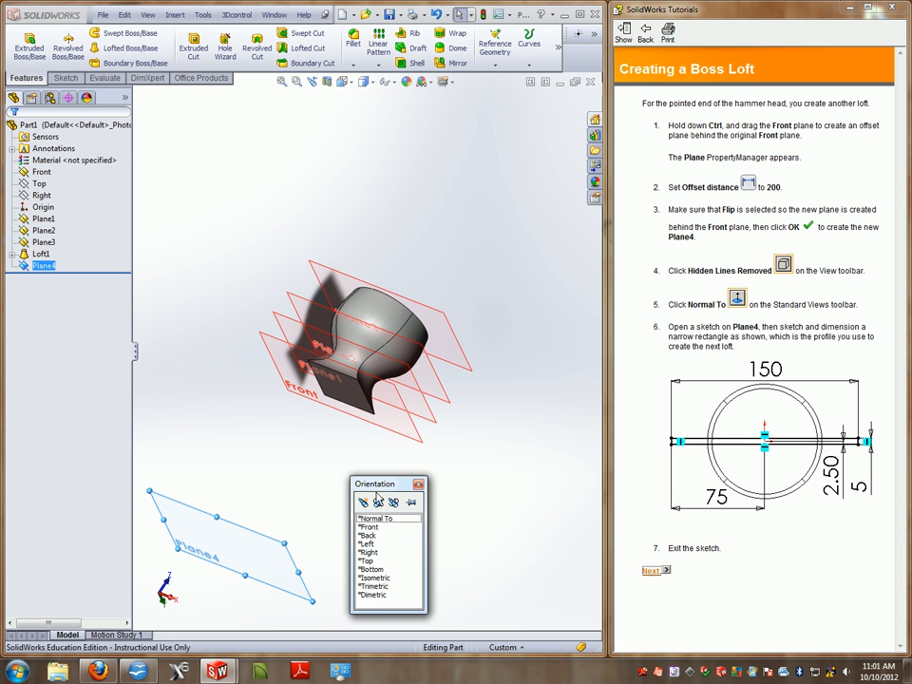
double_click(386, 520)
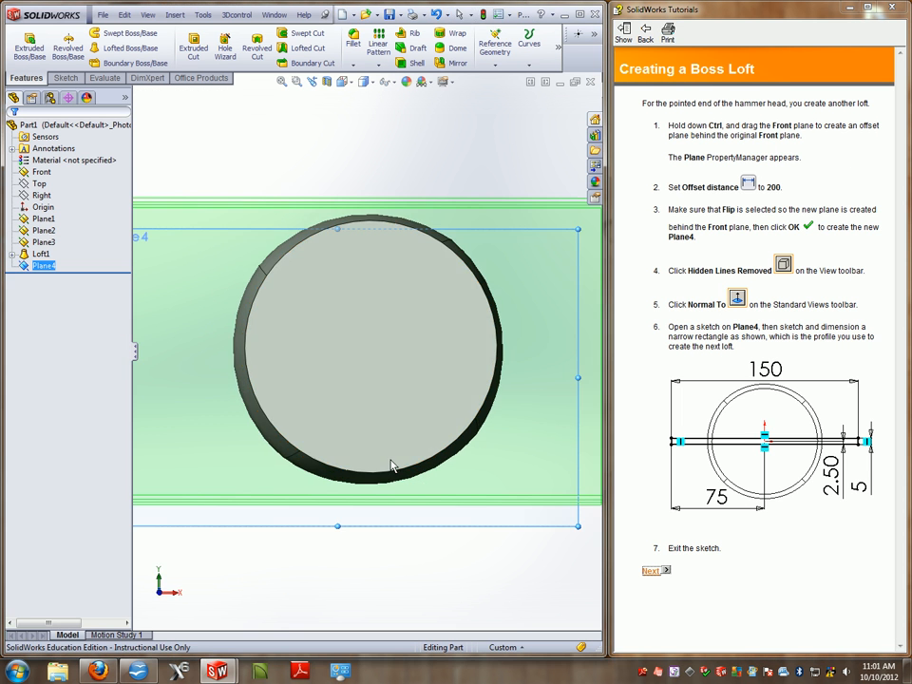
middle_drag(387, 465, 471, 394)
scroll(471, 394, up, 8)
key(ctrl+8)
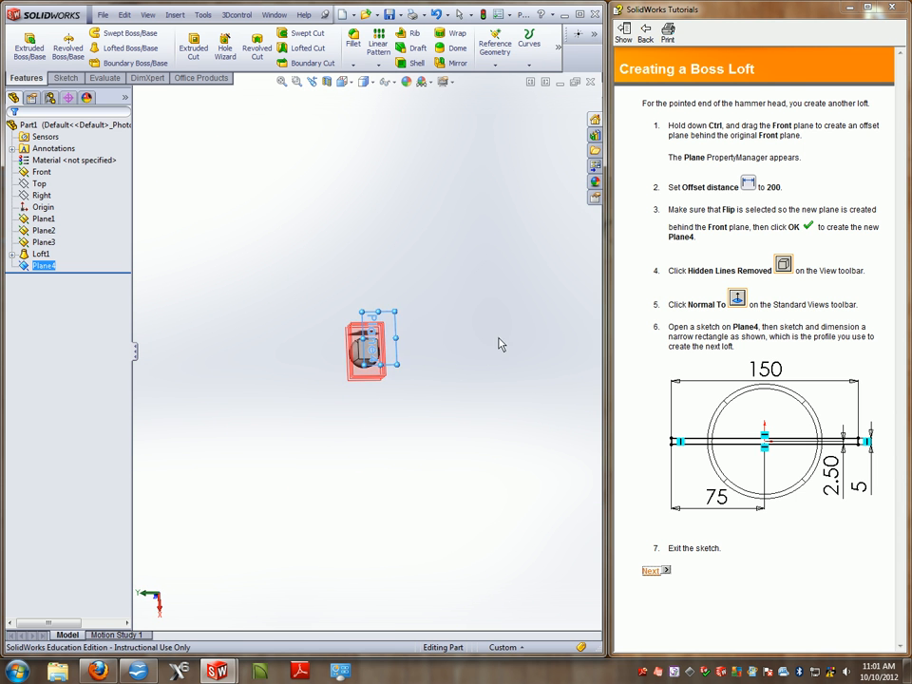
scroll(380, 359, down, 6)
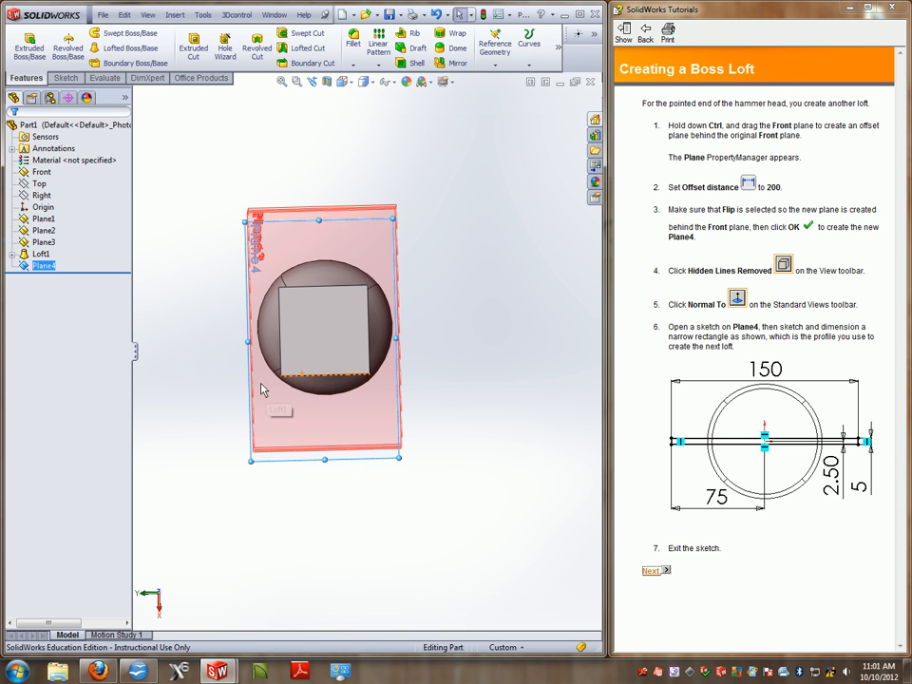
key(space)
click(323, 422)
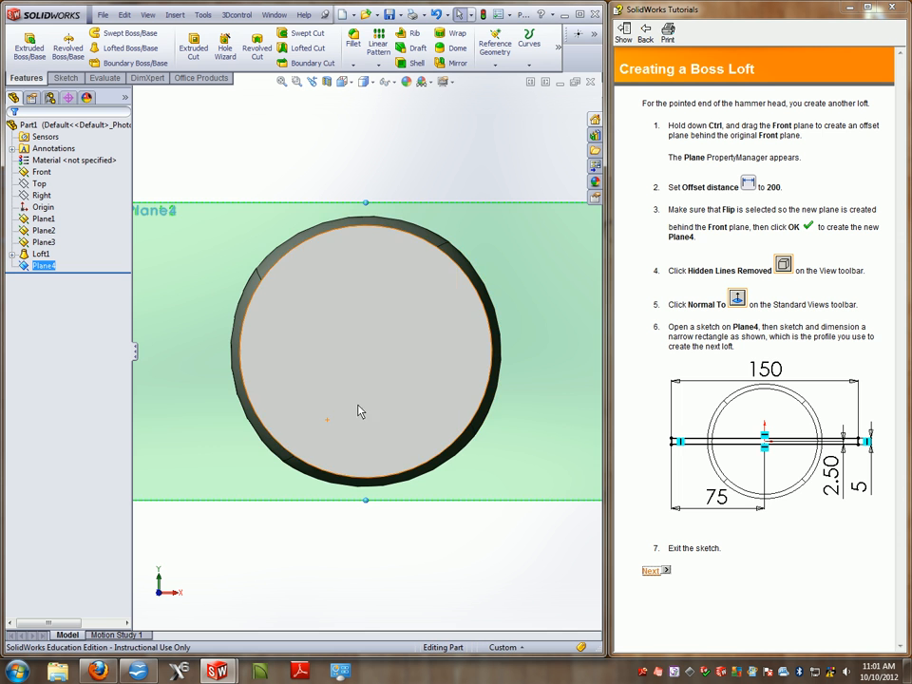
scroll(370, 361, up, 3)
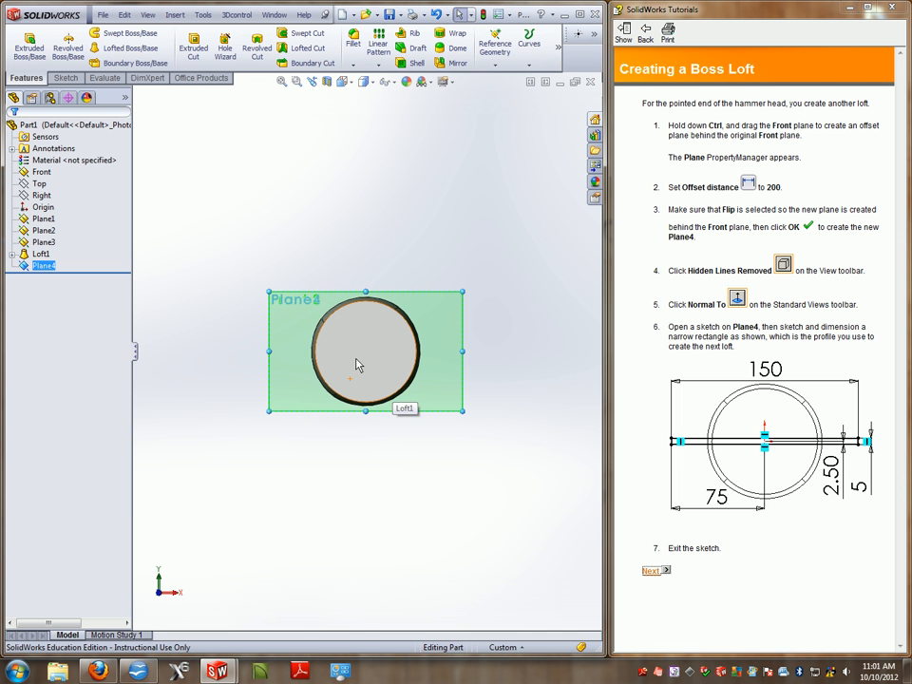
click(74, 80)
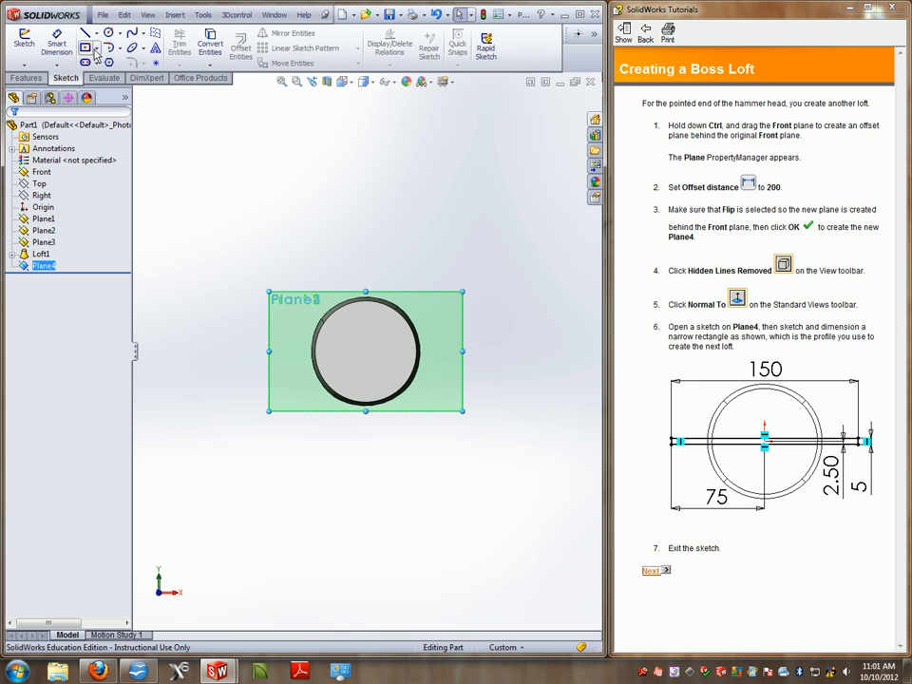
click(96, 48)
click(116, 73)
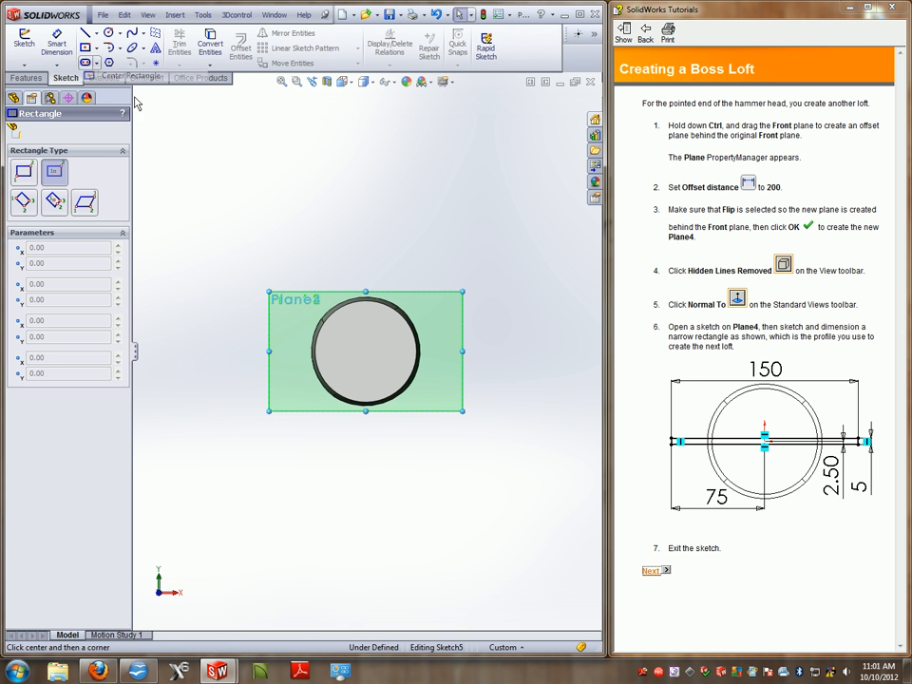
click(366, 352)
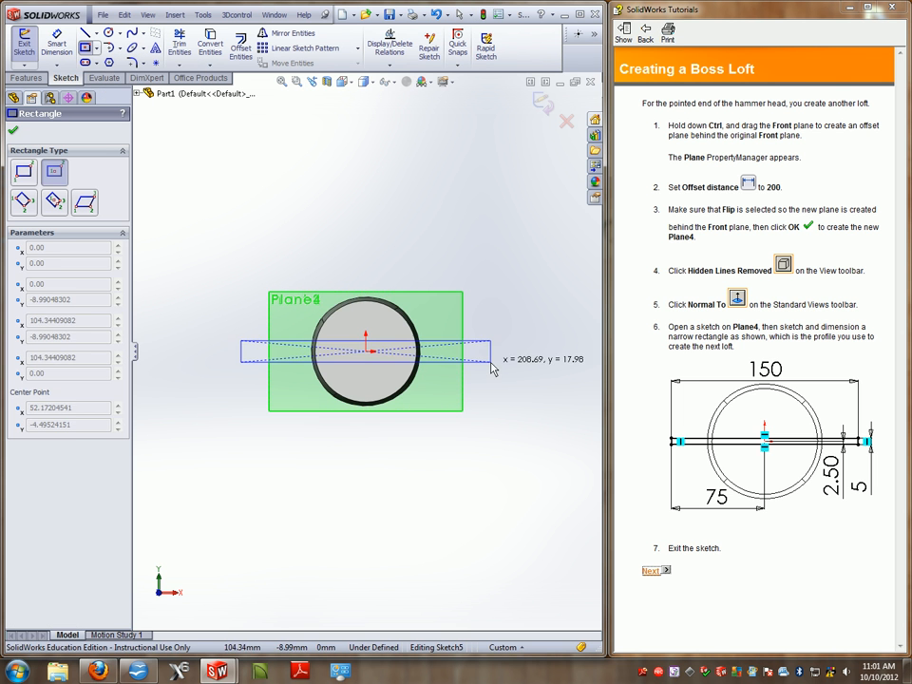
click(491, 361)
Step: Dimension the rectangle's horizontal length on Plane4 as 150 mm
mouse_move(411, 347)
middle_down()
mouse_move(349, 304)
mouse_move(300, 224)
mouse_move(285, 247)
mouse_move(309, 335)
mouse_move(285, 342)
mouse_move(305, 346)
mouse_move(276, 344)
mouse_move(331, 360)
mouse_move(371, 390)
middle_up()
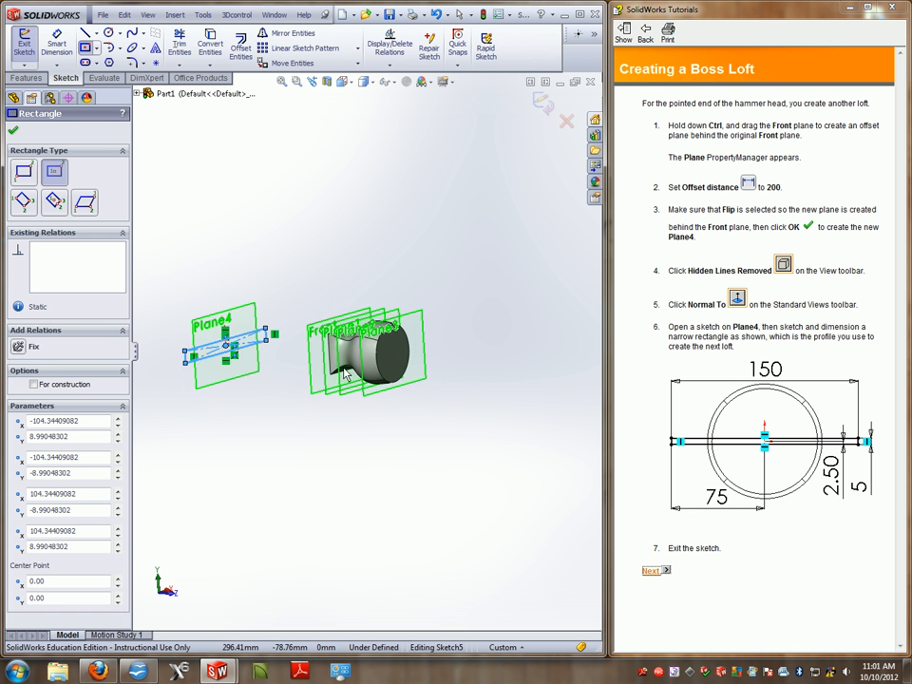
key(space)
click(385, 416)
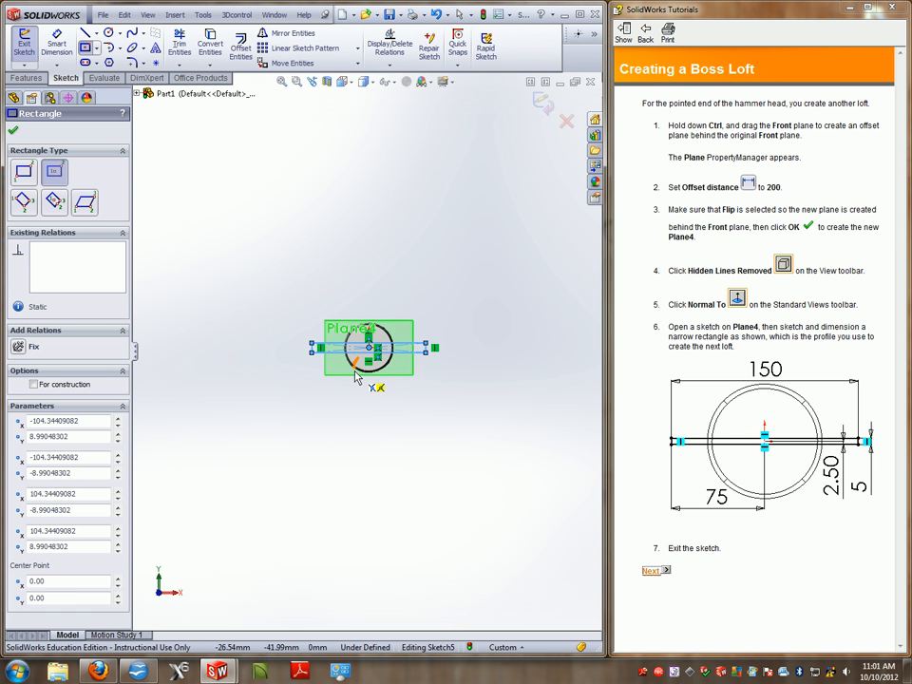
scroll(403, 371, down, 3)
right_drag(403, 370, 396, 320)
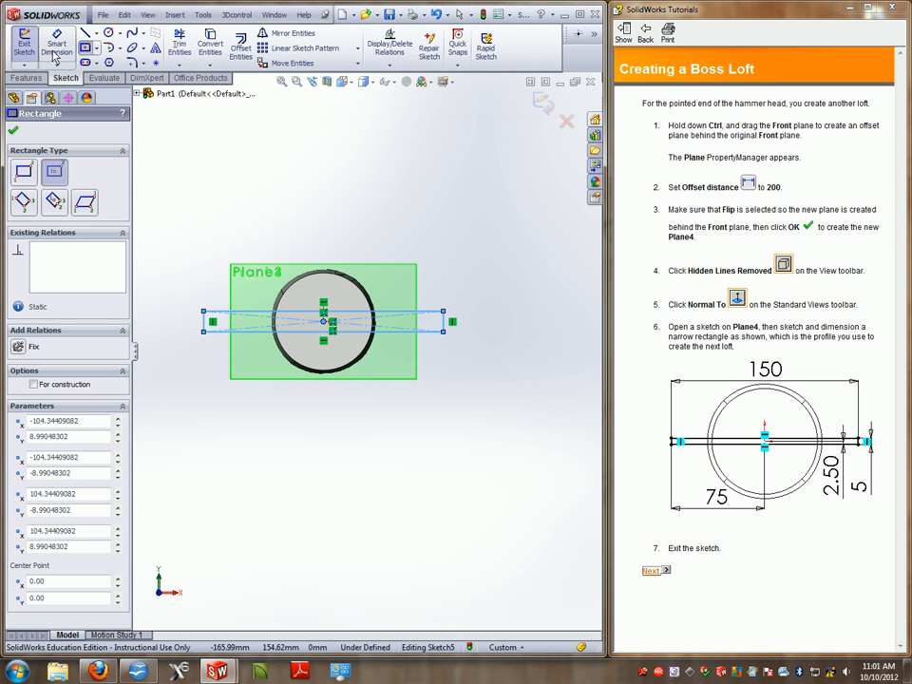
click(396, 320)
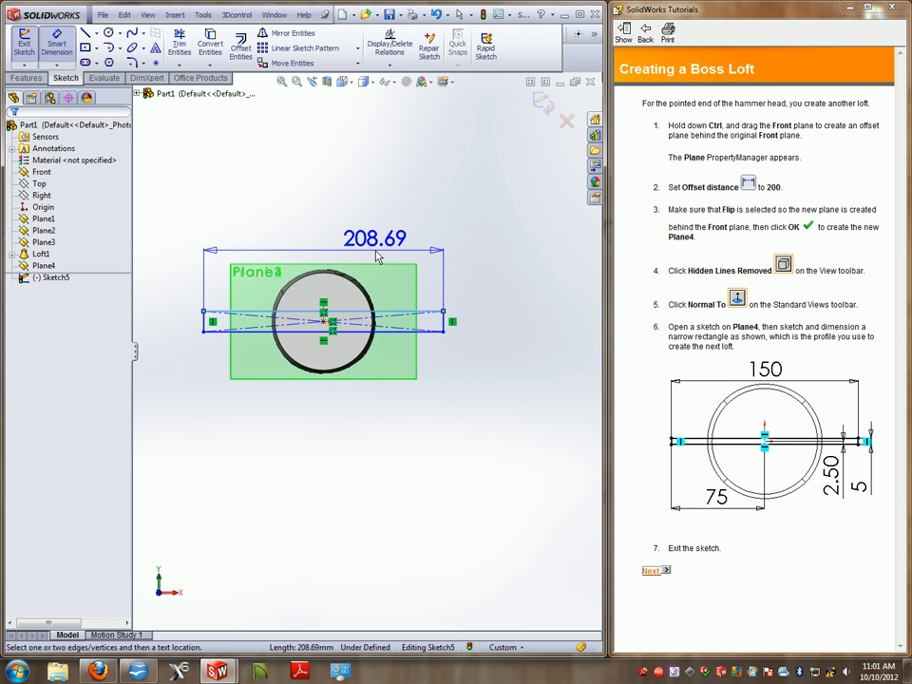
click(377, 252)
text(150)
key(Return)
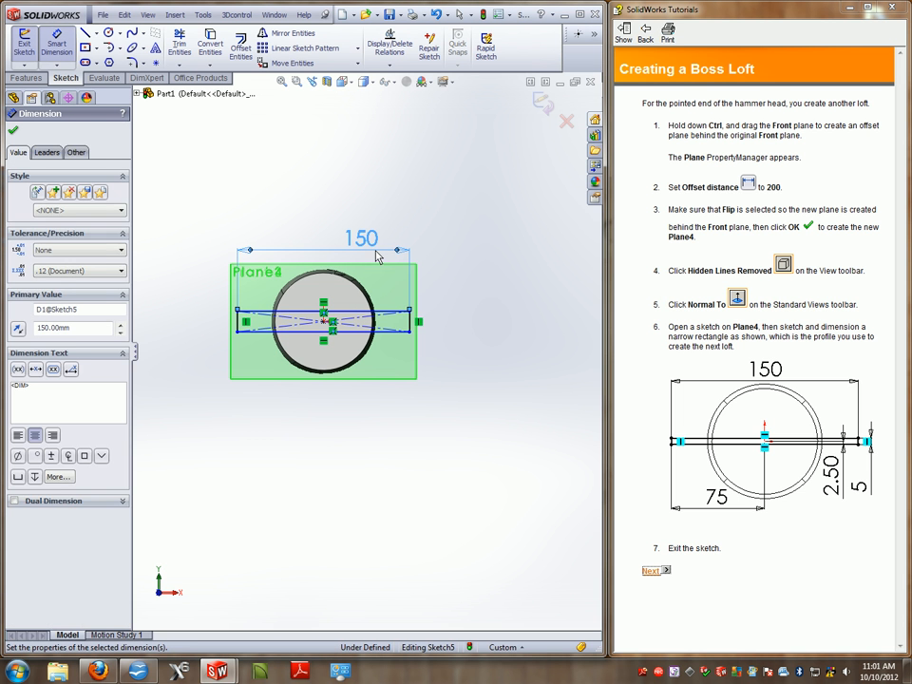
Step: Dimension the rectangle's height as 5 mm and exit the sketch
click(417, 321)
click(435, 328)
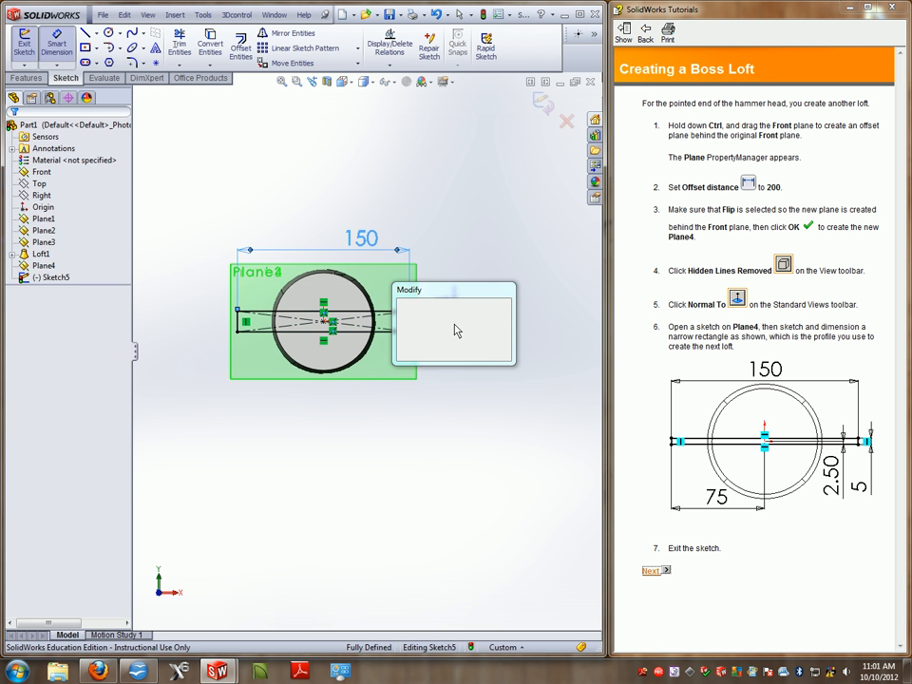
text(5)
key(Return)
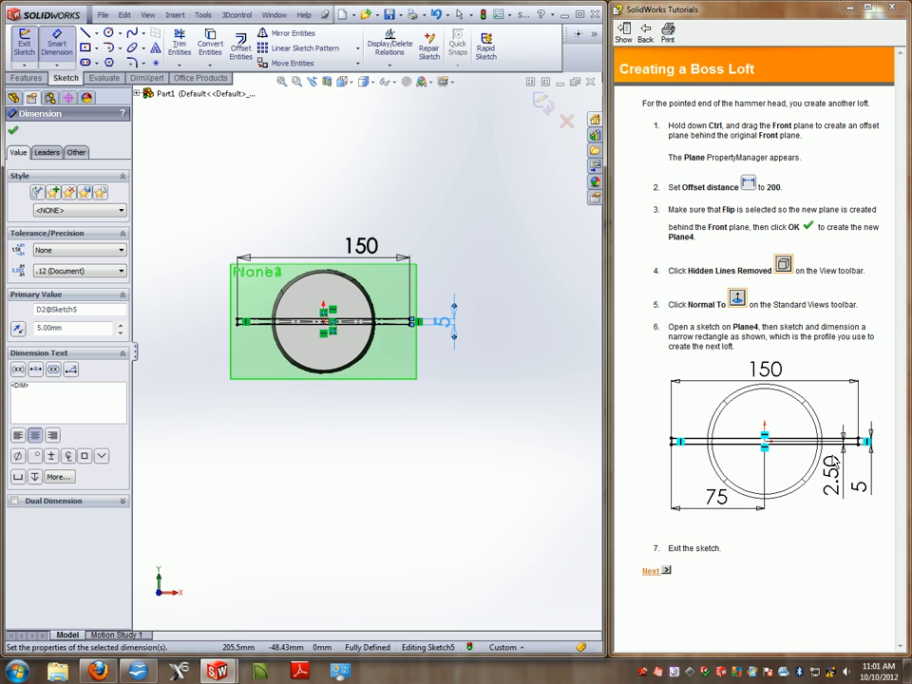
scroll(266, 311, up, 3)
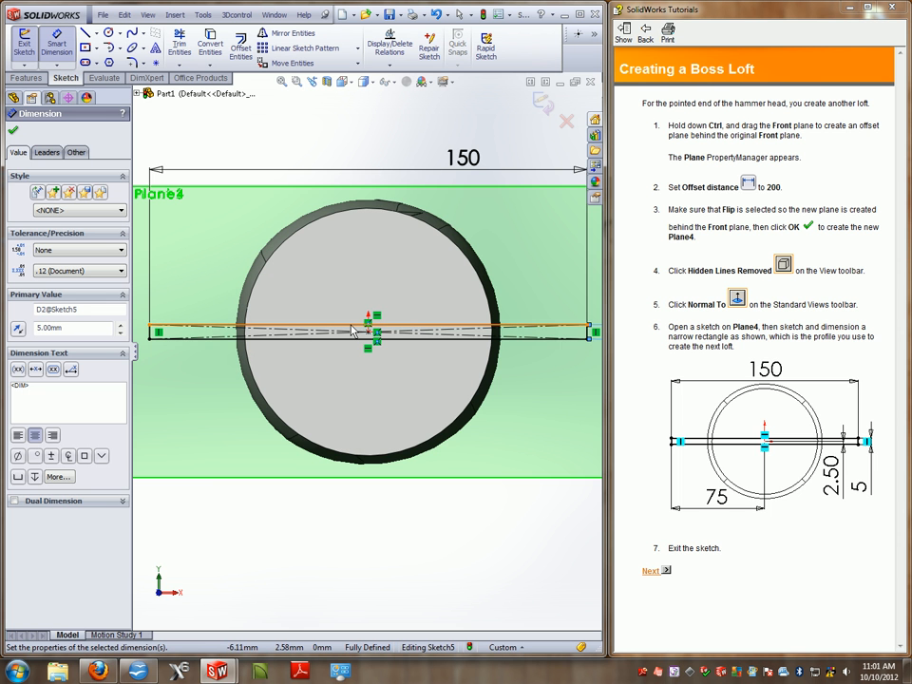
key(Escape)
click(543, 103)
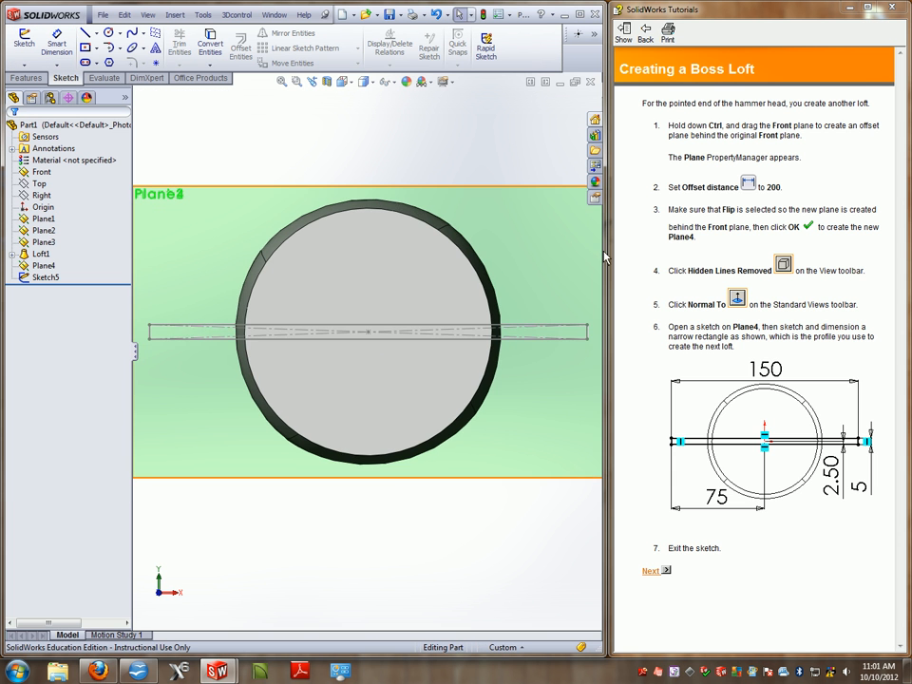
Step: Revisit the tutorial's loft pages and continue to the instructions for completing the second lofted boss
scroll(364, 349, down, 2)
middle_drag(588, 255, 504, 221)
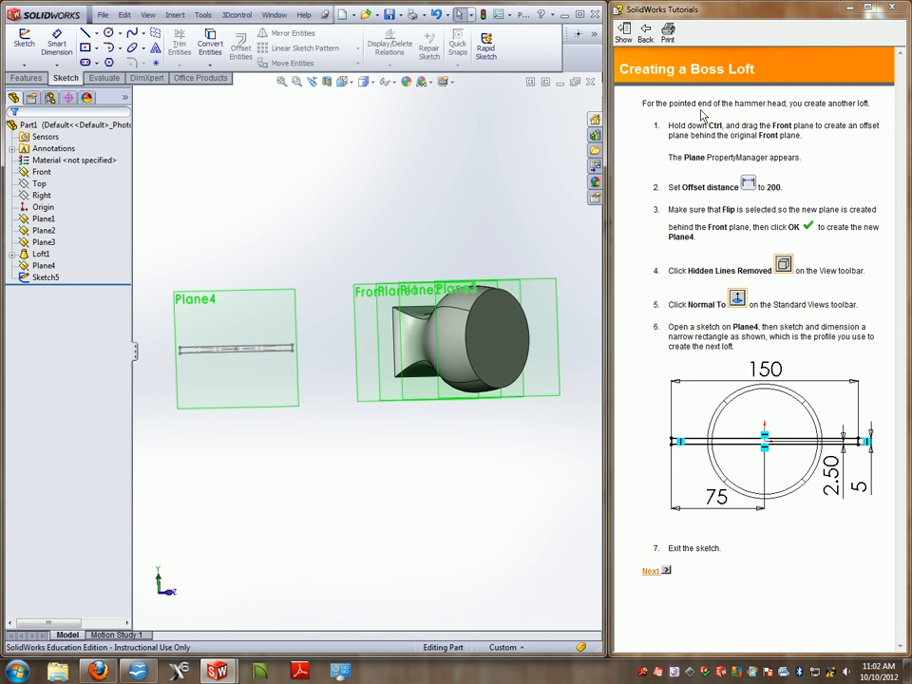
click(645, 35)
click(645, 36)
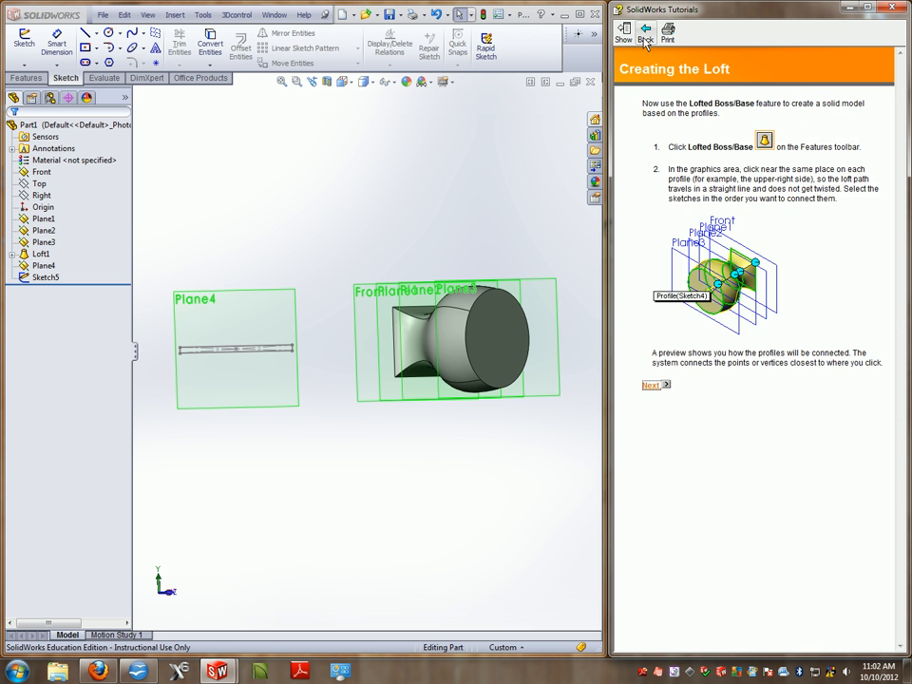
click(650, 385)
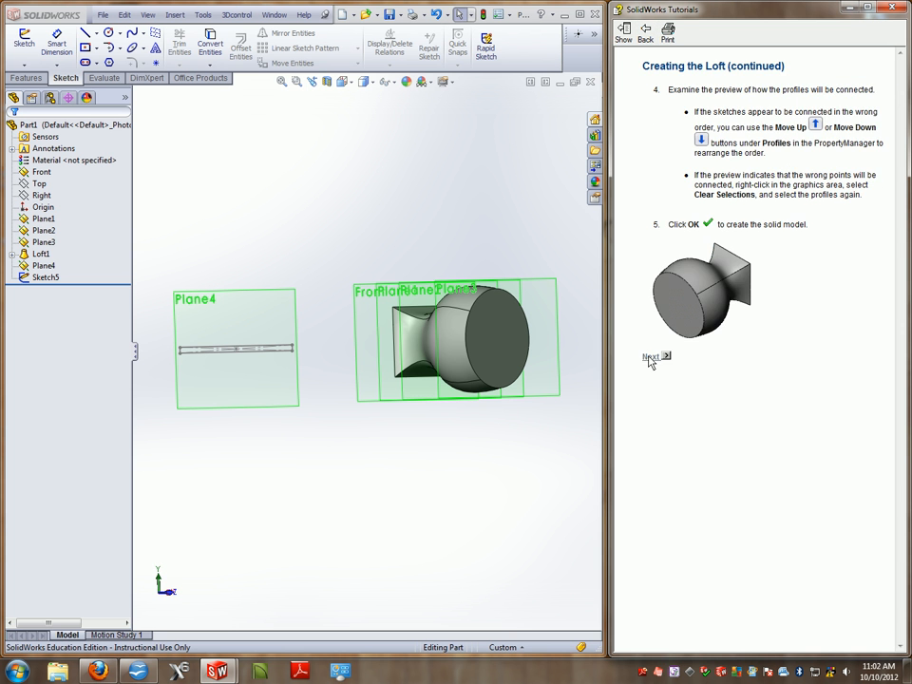
click(649, 360)
click(651, 573)
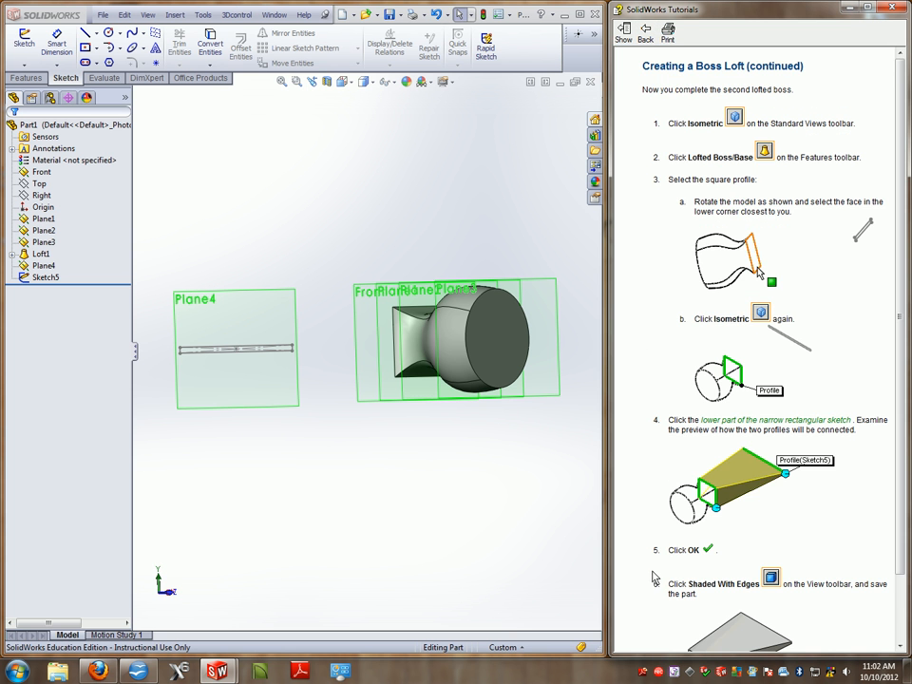
scroll(844, 389, down, 2)
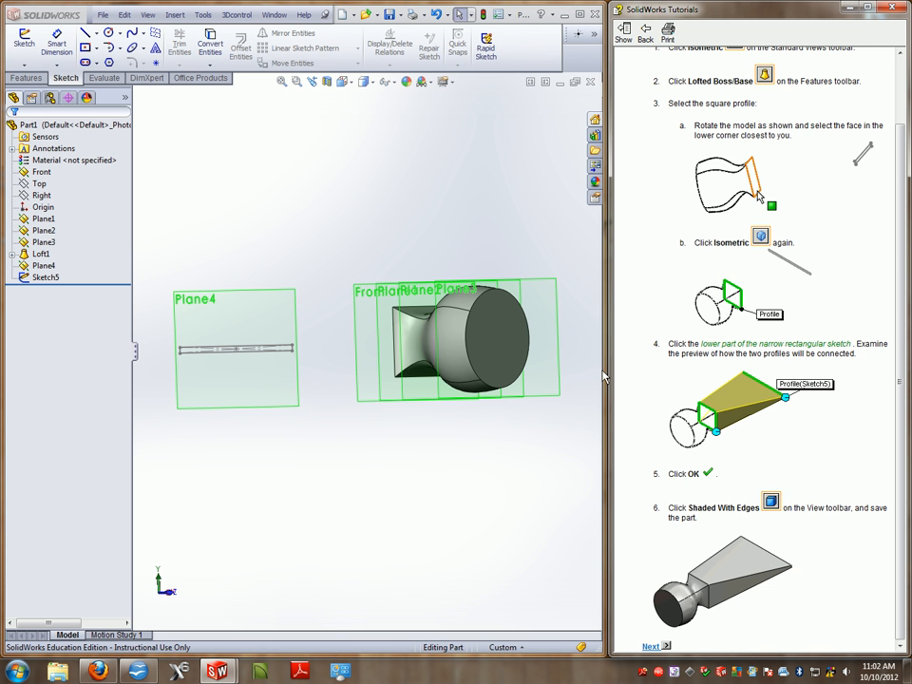
Step: Start a Lofted Boss/Base feature and turn the model towards the square end of the hammer head
click(26, 78)
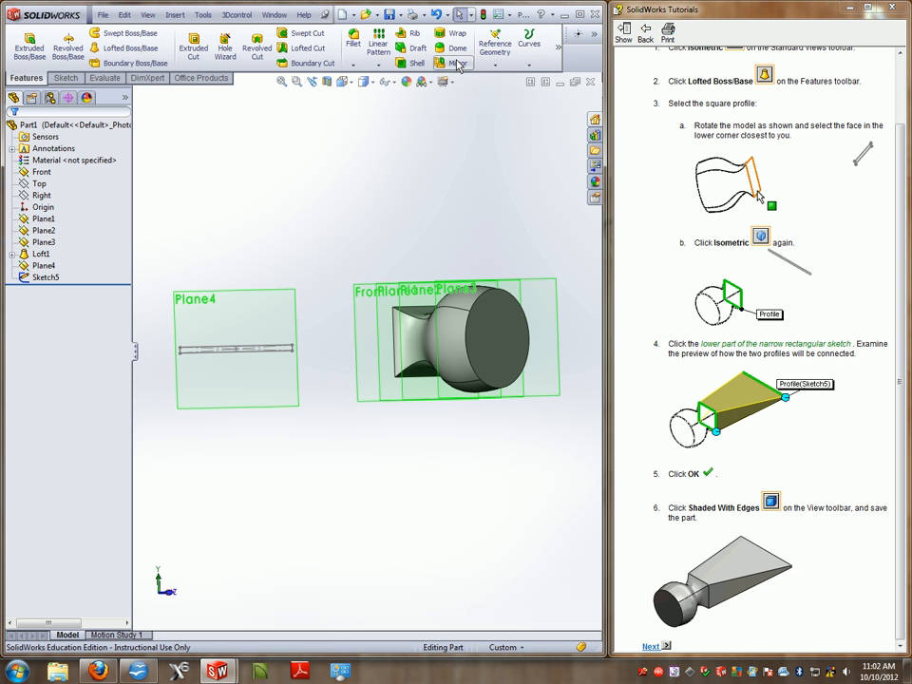
click(134, 54)
key(Left)
key(Left)
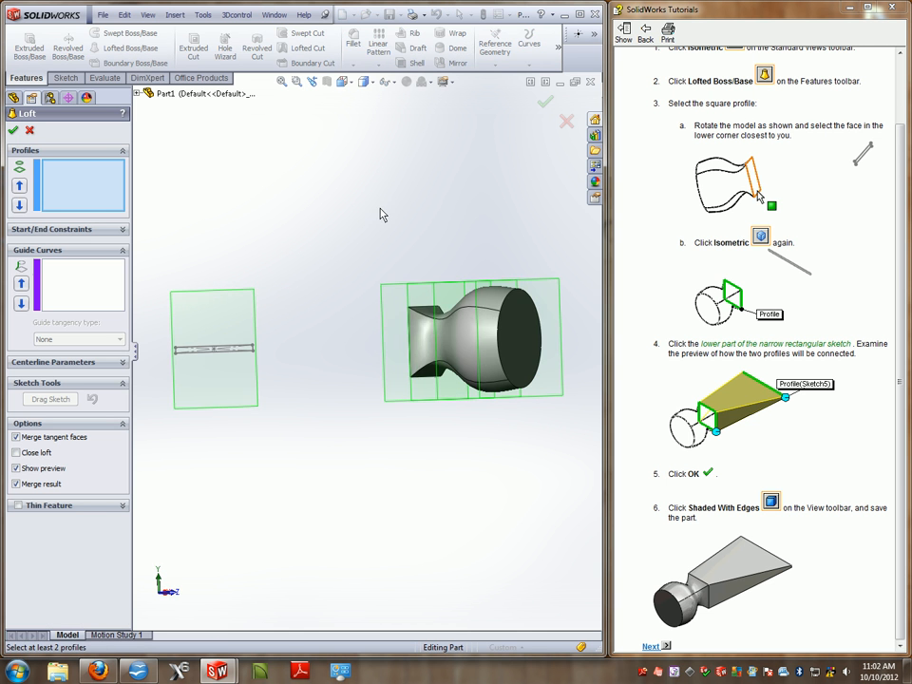
click(436, 312)
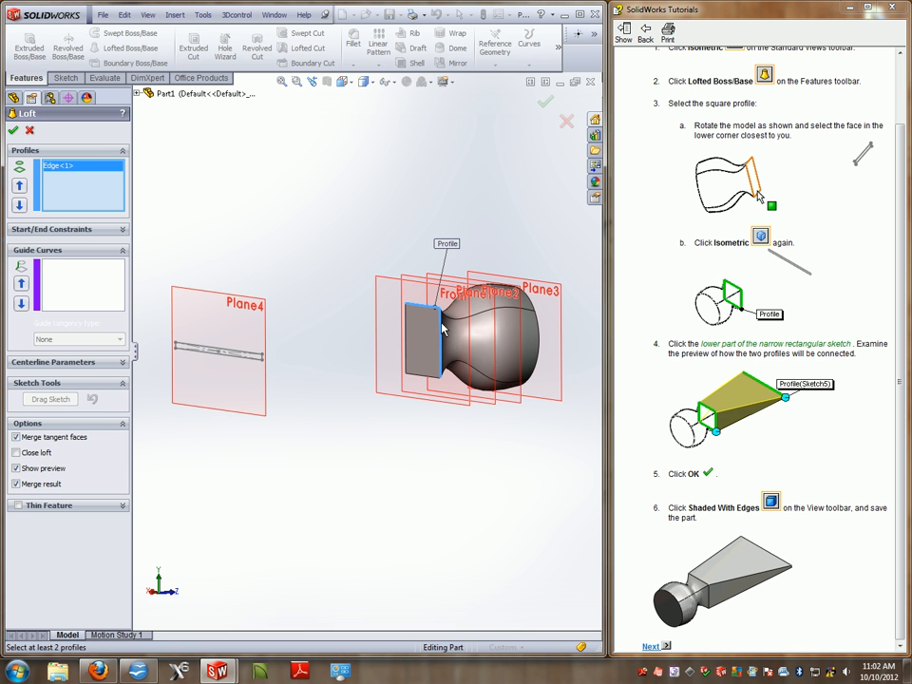
click(425, 377)
click(409, 368)
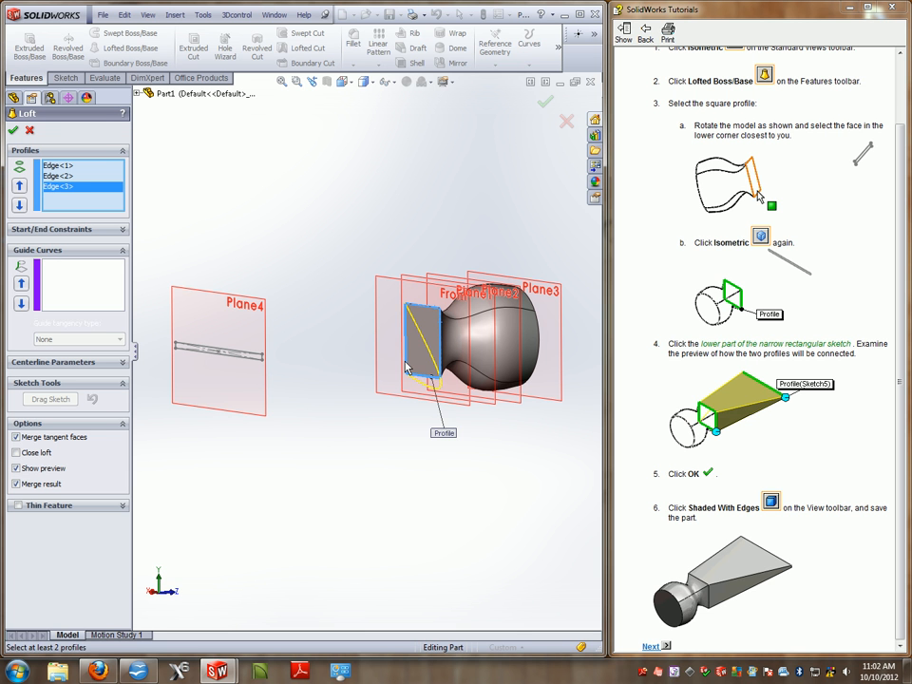
click(409, 366)
key(Delete)
click(61, 186)
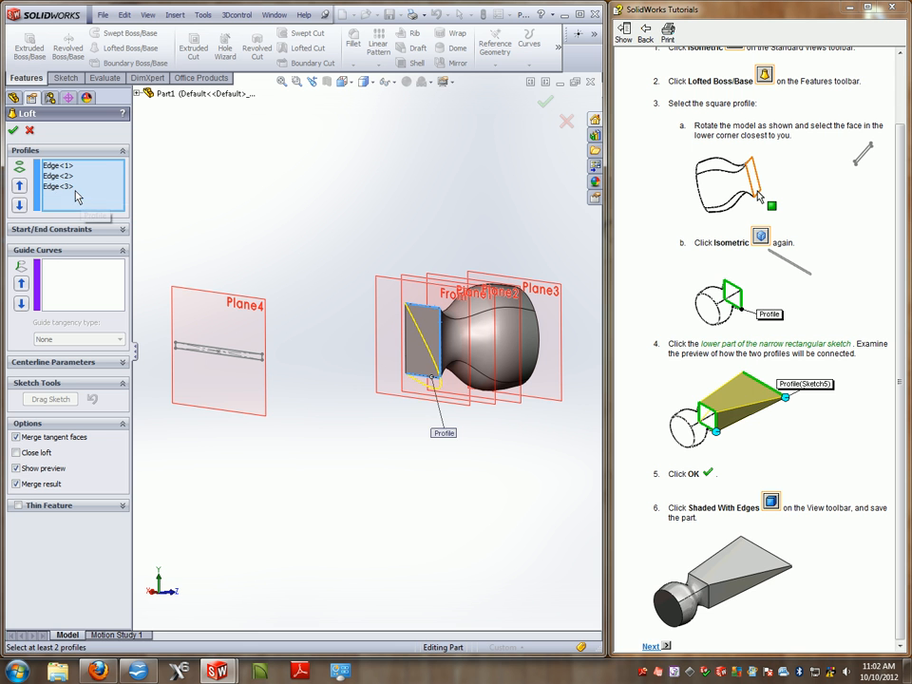
key(Delete)
key(Delete)
key(Delete)
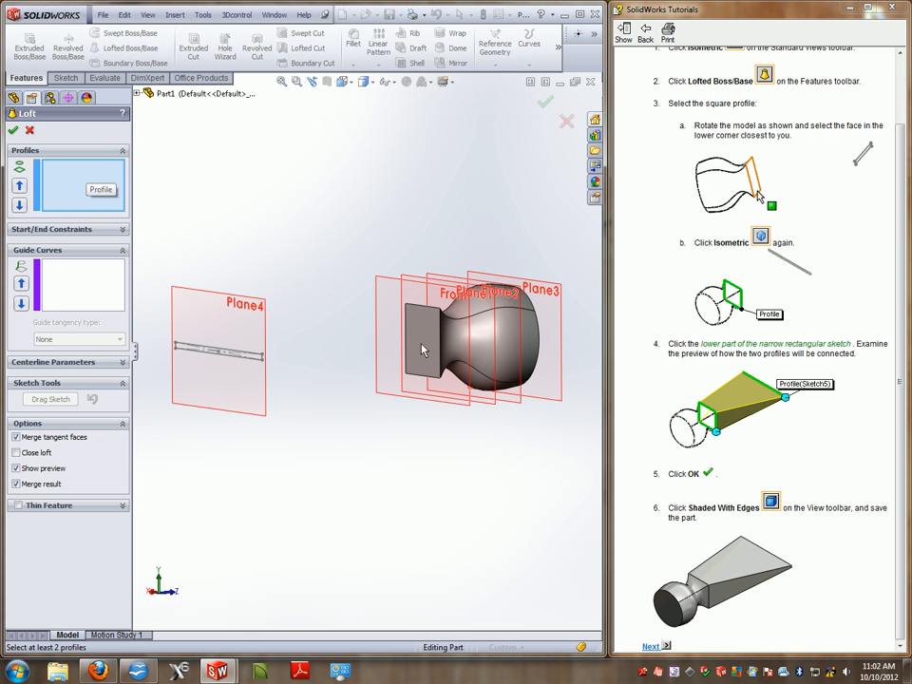
Step: Loft the square end face to the narrow rectangle on Plane4, moving the rectangle's connector to its lower corner to remove the twist
click(418, 344)
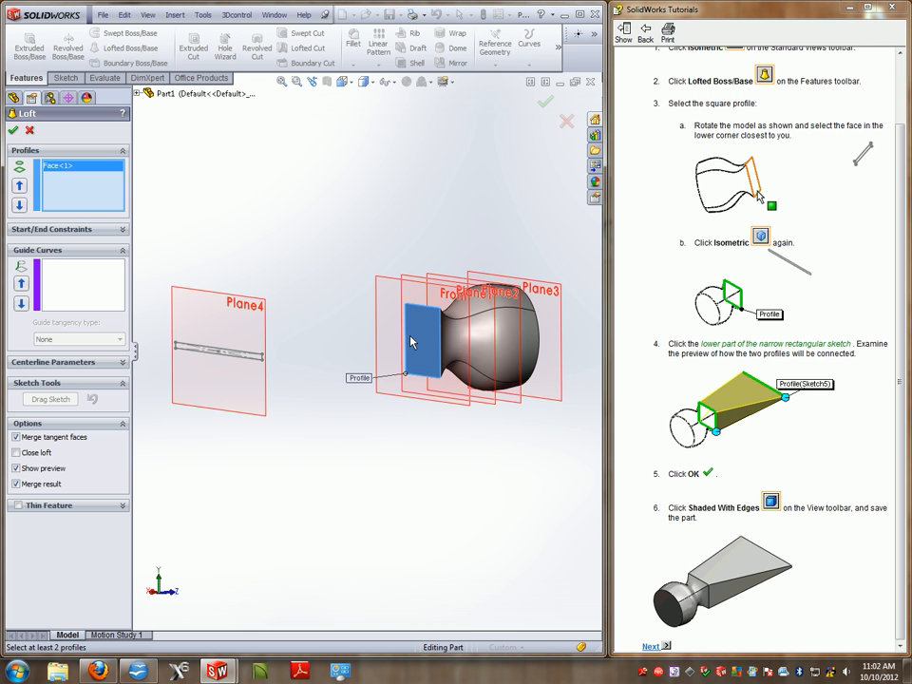
click(214, 352)
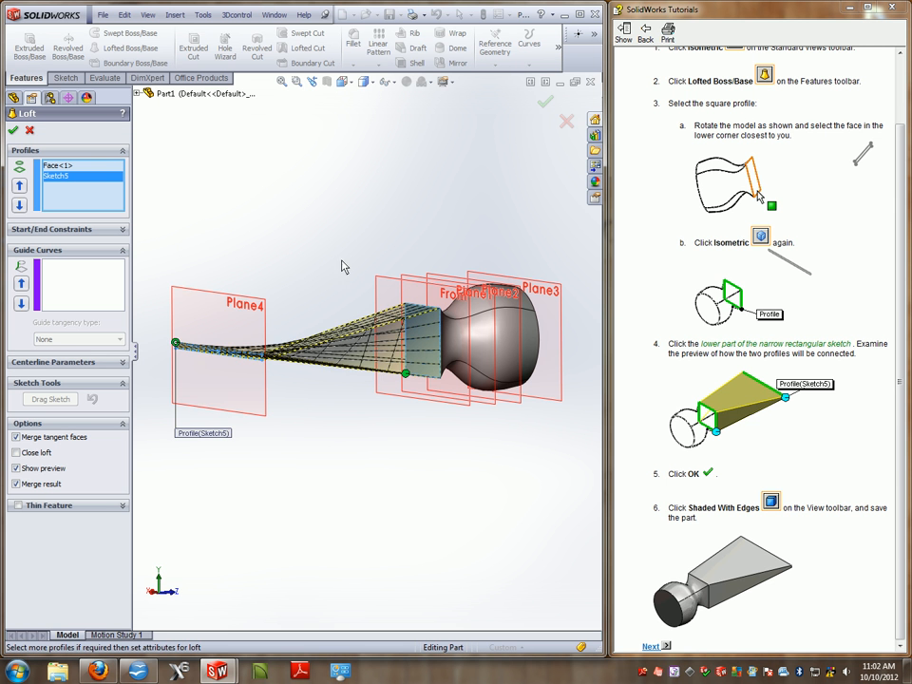
middle_drag(342, 266, 300, 314)
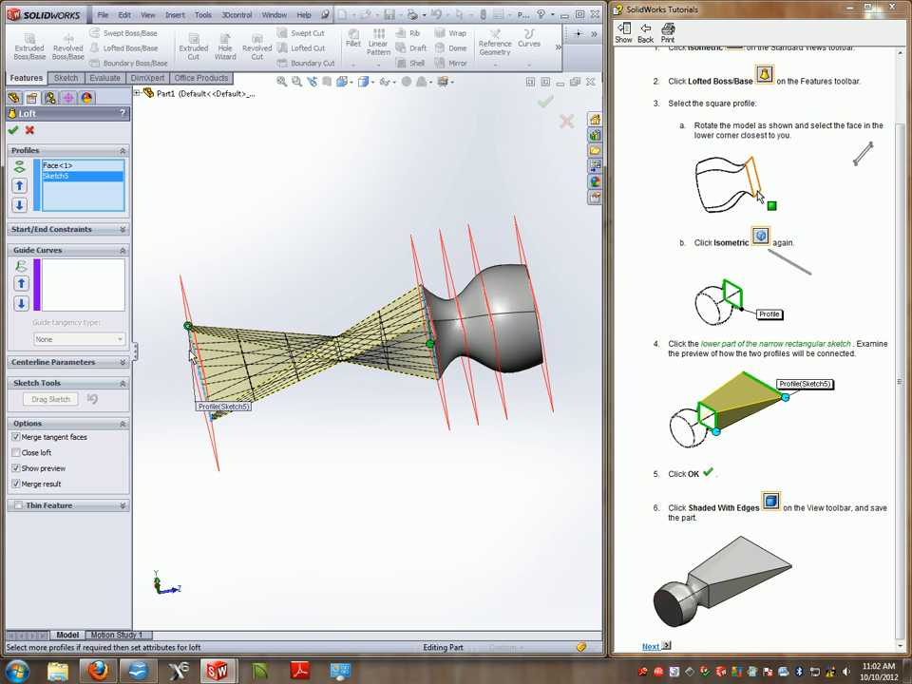
middle_drag(259, 293, 489, 331)
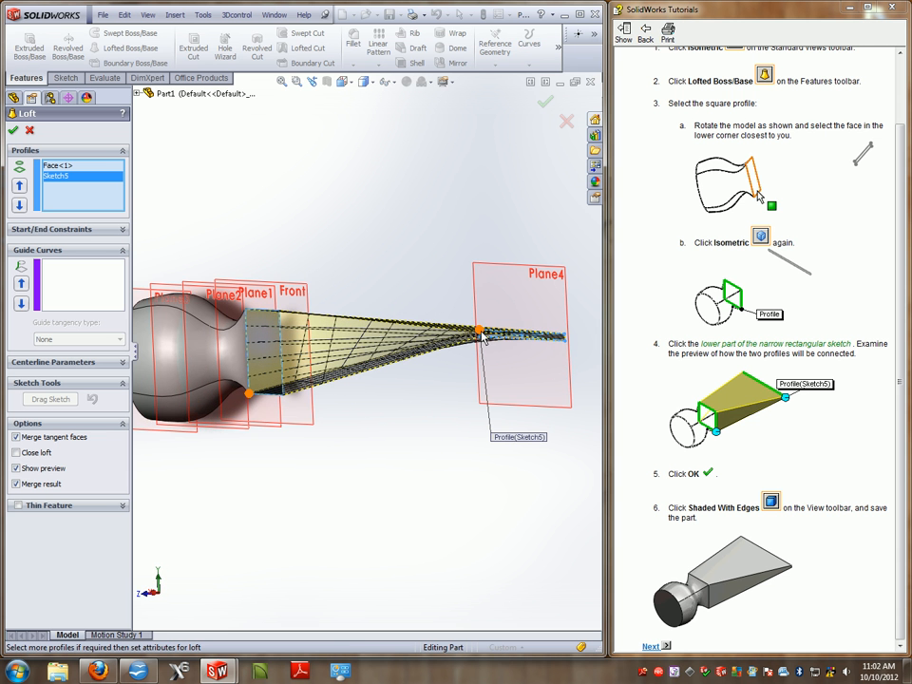
drag(481, 334, 479, 337)
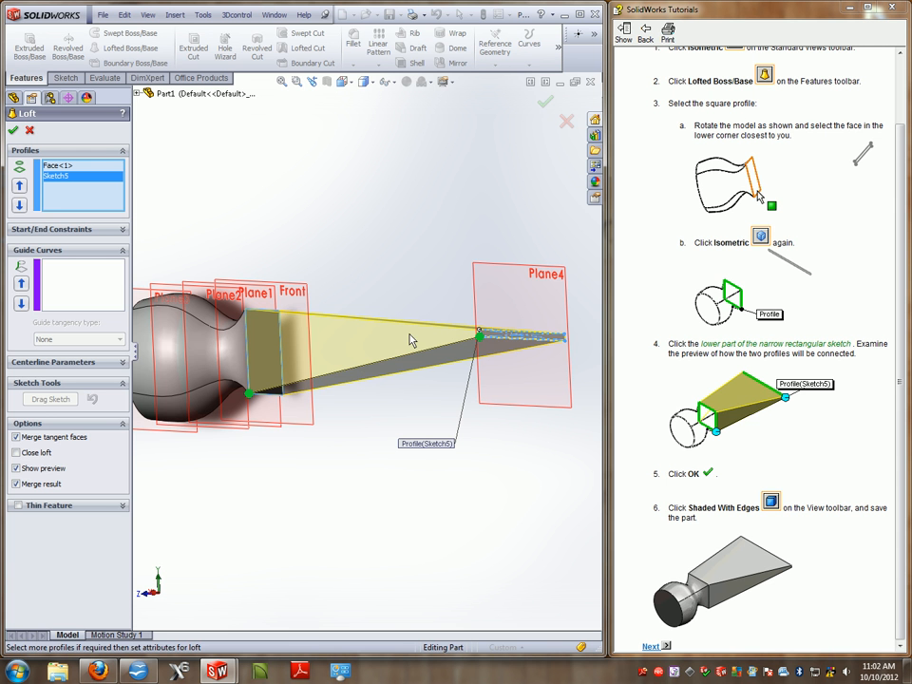
click(546, 101)
Step: Inspect the new loft from several angles and read the tutorial's instructions for bending the part with the Flex feature
scroll(381, 309, up, 3)
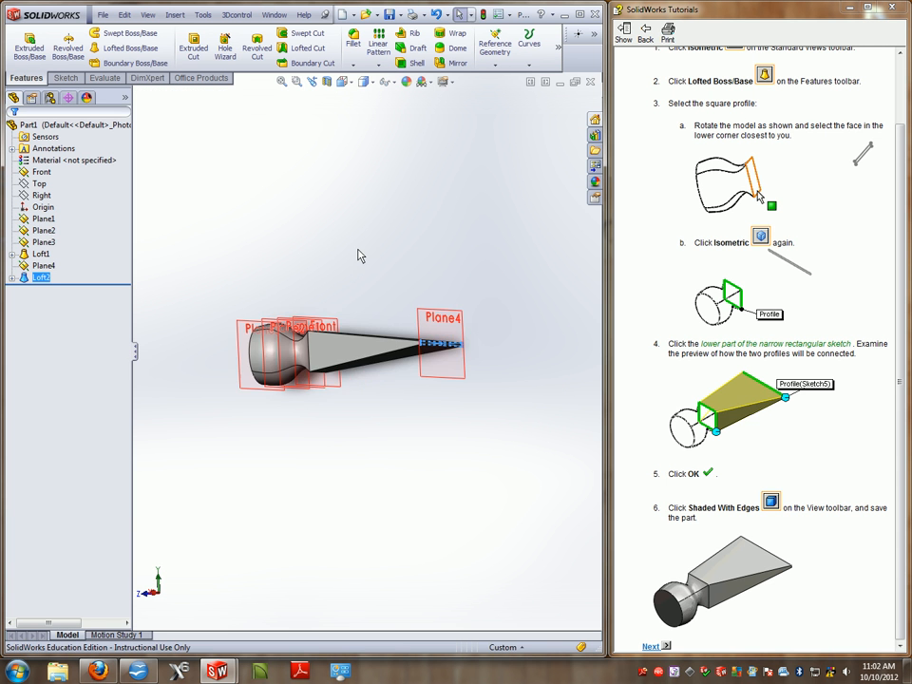
middle_drag(359, 255, 354, 361)
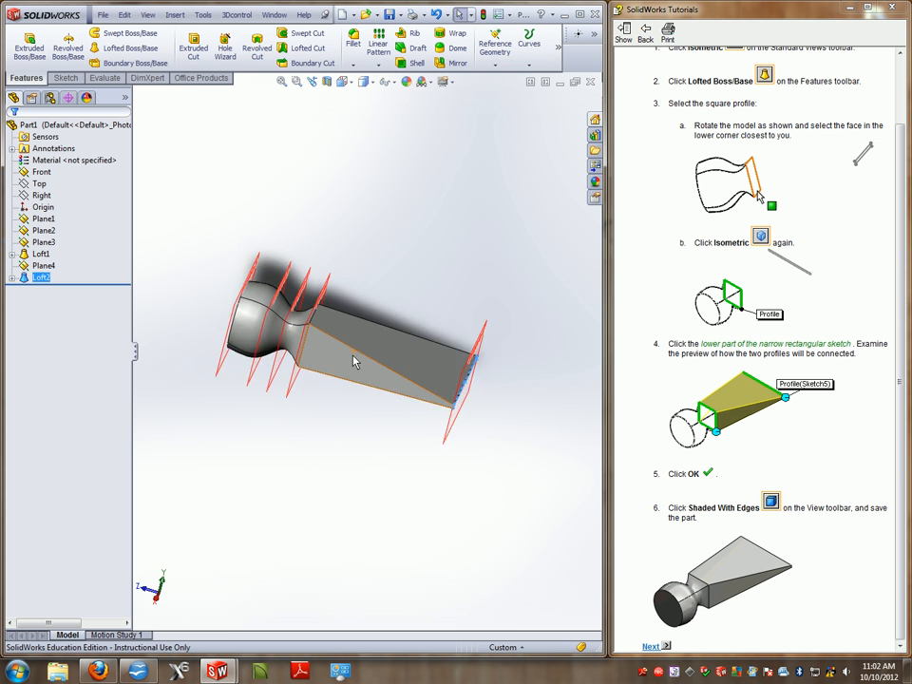
scroll(496, 331, down, 5)
middle_drag(495, 331, 399, 342)
scroll(321, 306, up, 3)
click(655, 647)
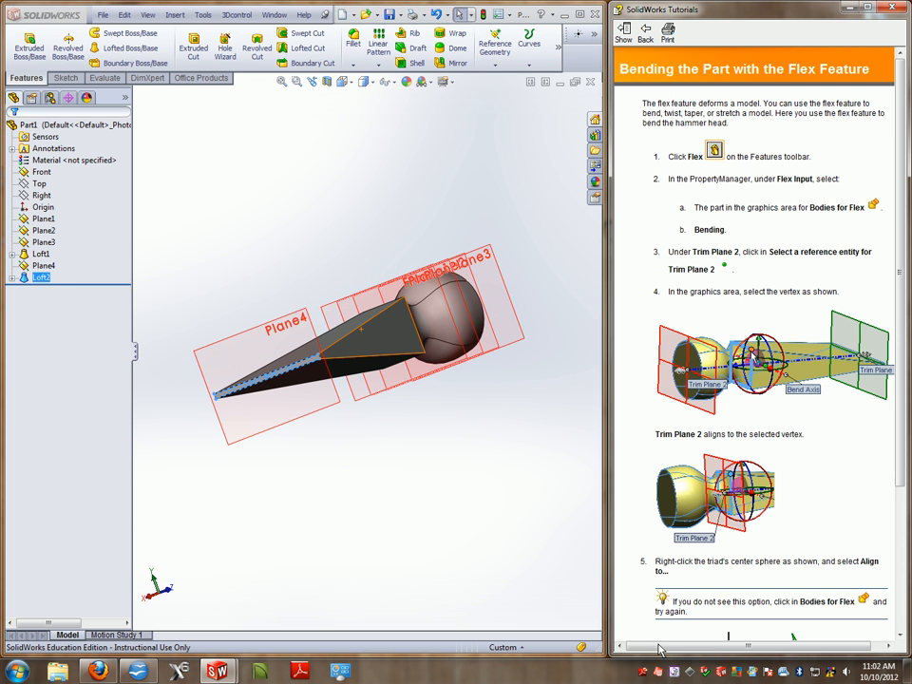
middle_drag(431, 407, 380, 435)
scroll(900, 324, down, 6)
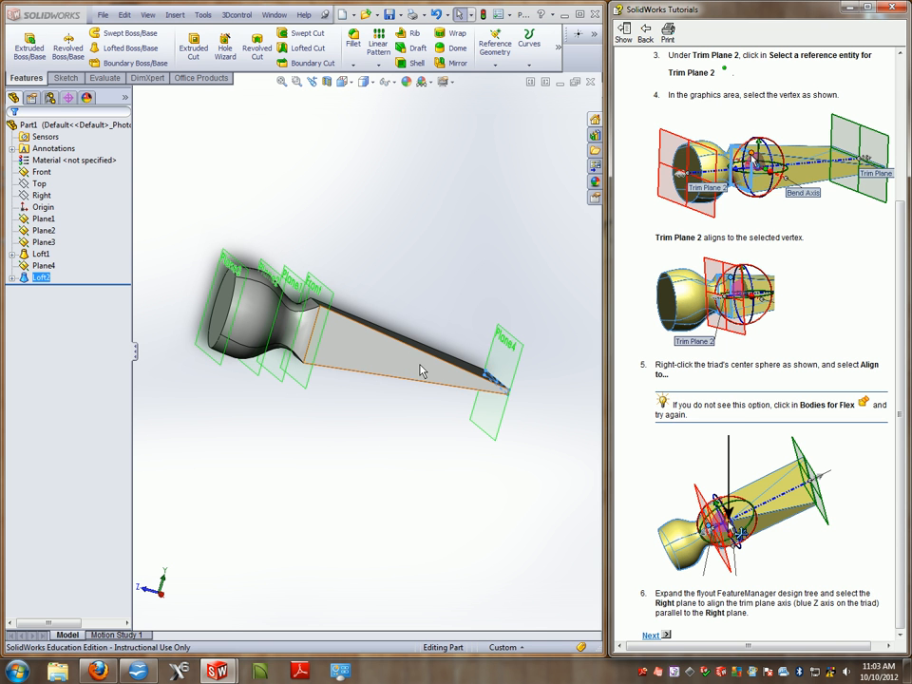
scroll(825, 317, up, 3)
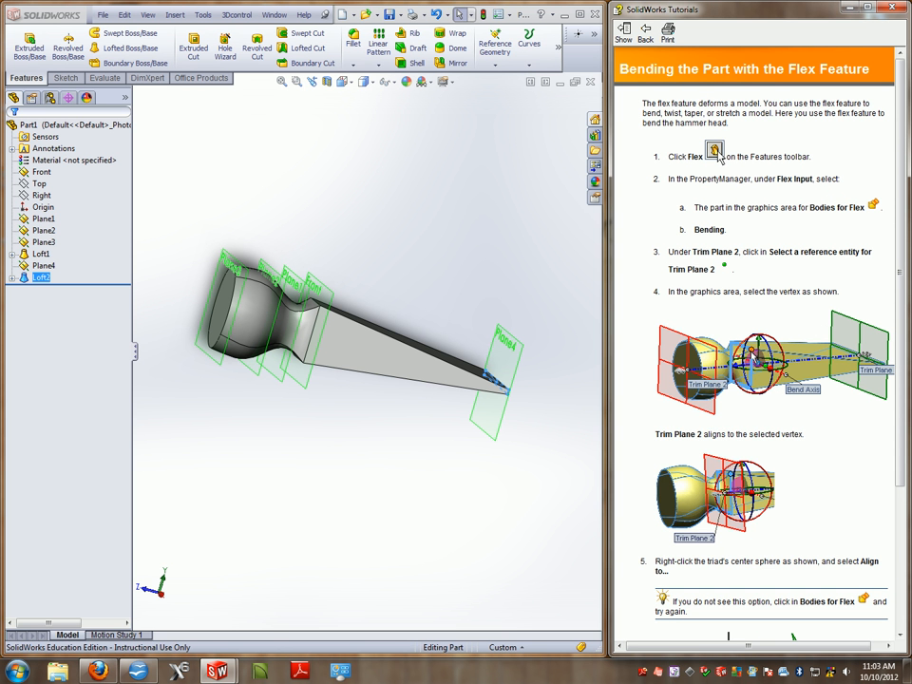
Step: Locate the Flex command through the tutorial, start it and select the hammer head as the body to bend
click(715, 153)
click(718, 155)
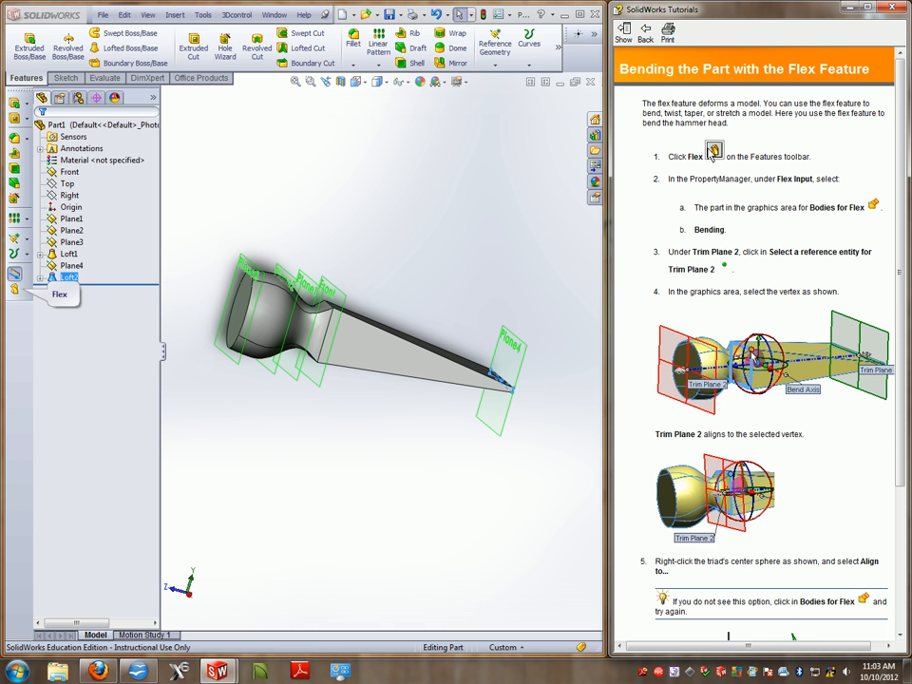
click(14, 292)
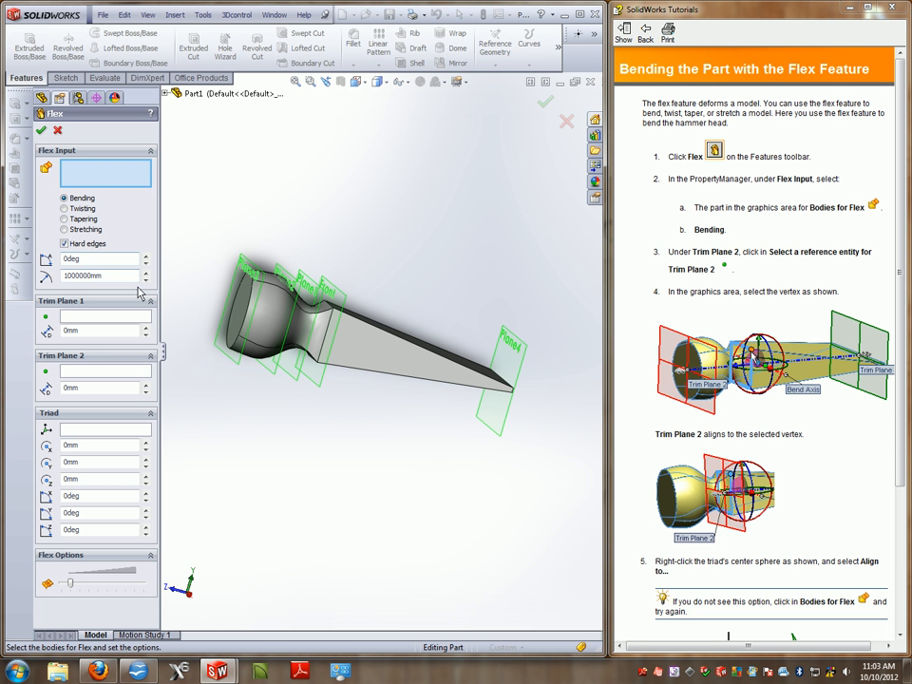
click(354, 346)
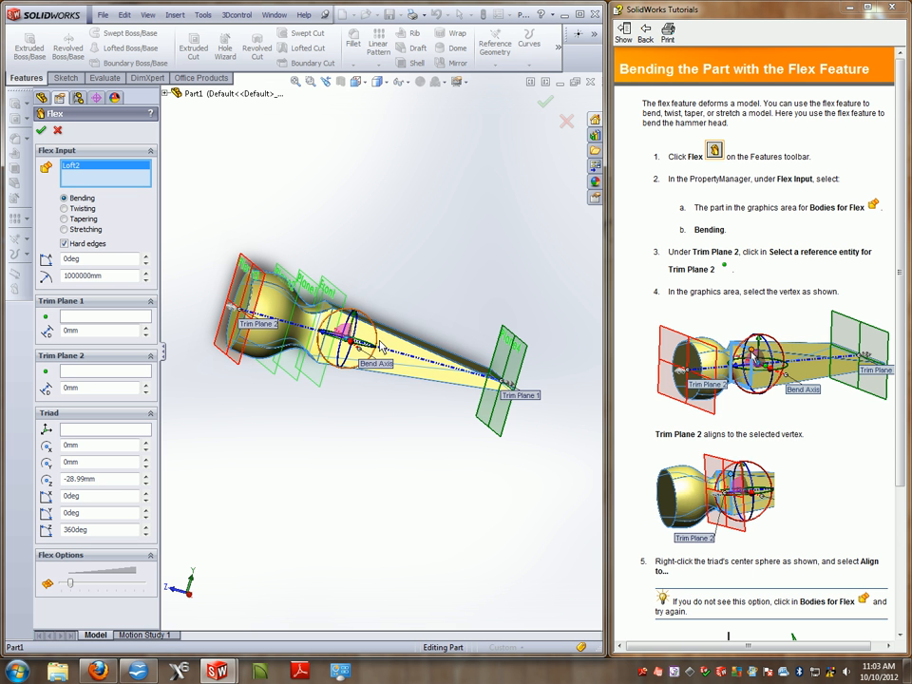
Step: Align the Flex feature's Trim Plane 2 to a corner vertex where the square neck meets the tapered loft
scroll(376, 351, down, 2)
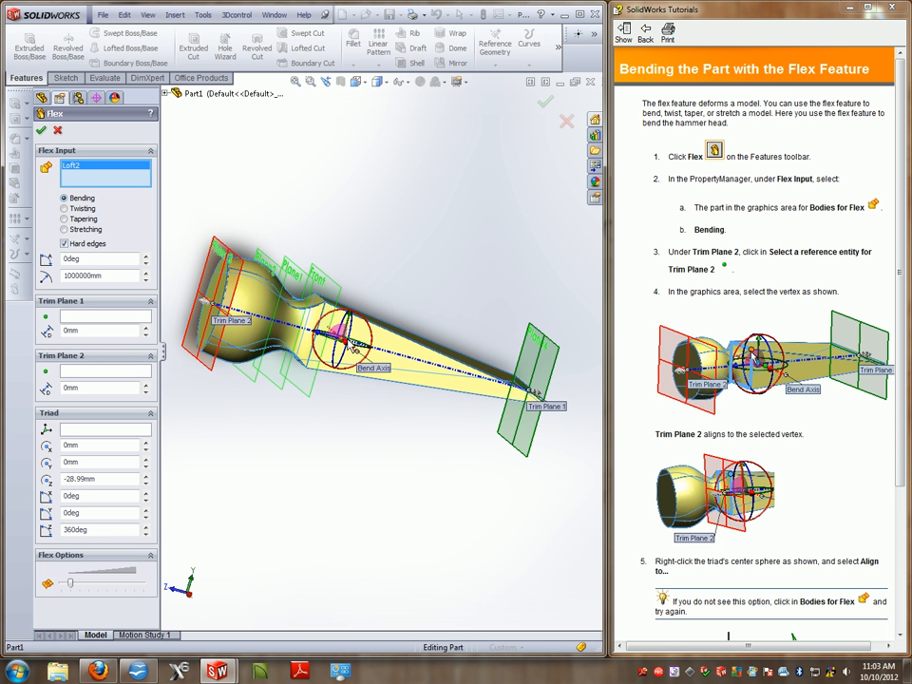
middle_drag(375, 426, 346, 348)
middle_drag(409, 353, 324, 299)
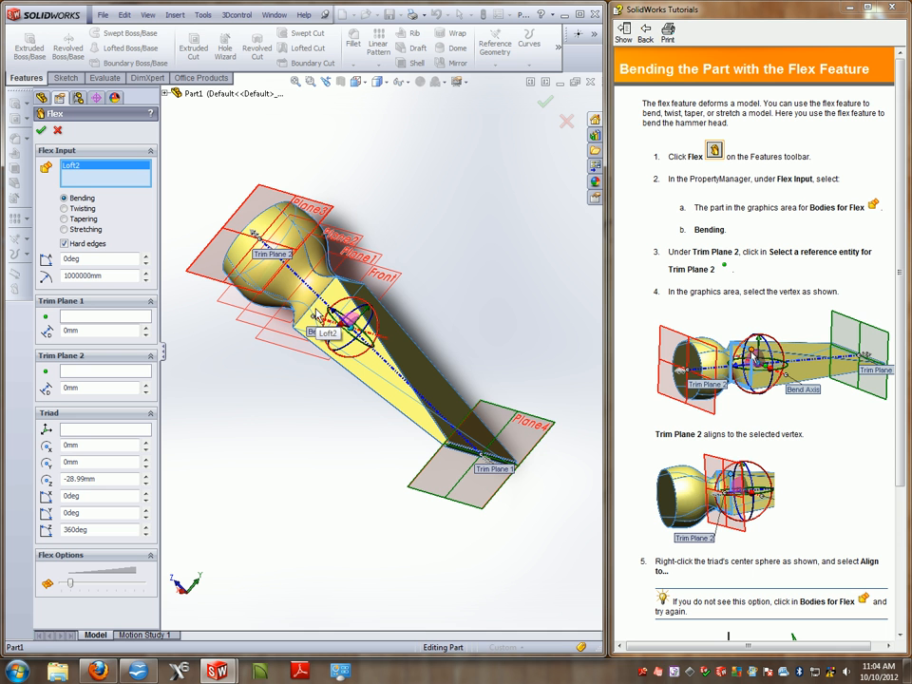
click(82, 373)
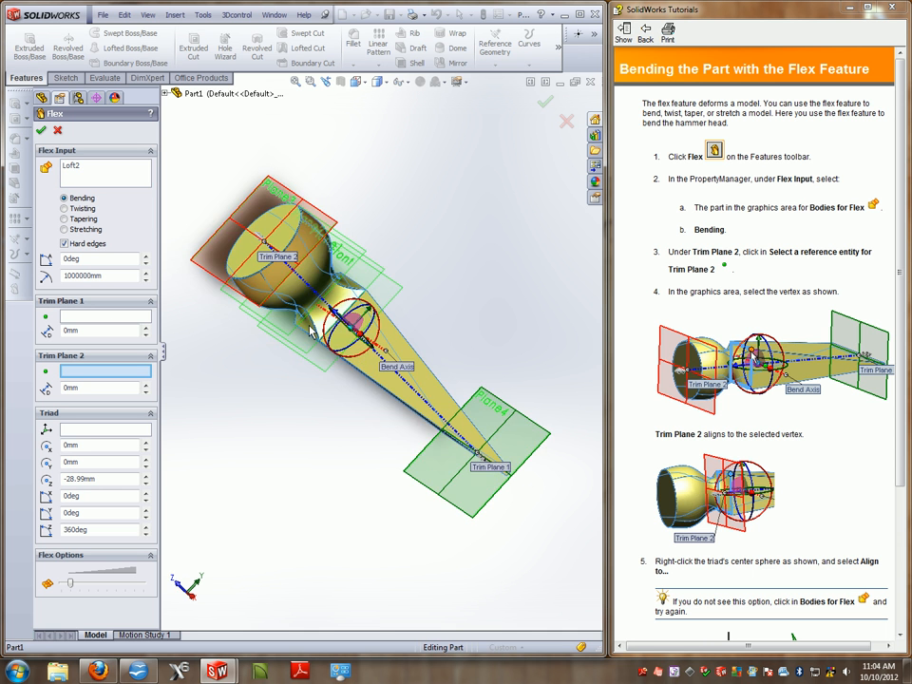
scroll(312, 330, down, 5)
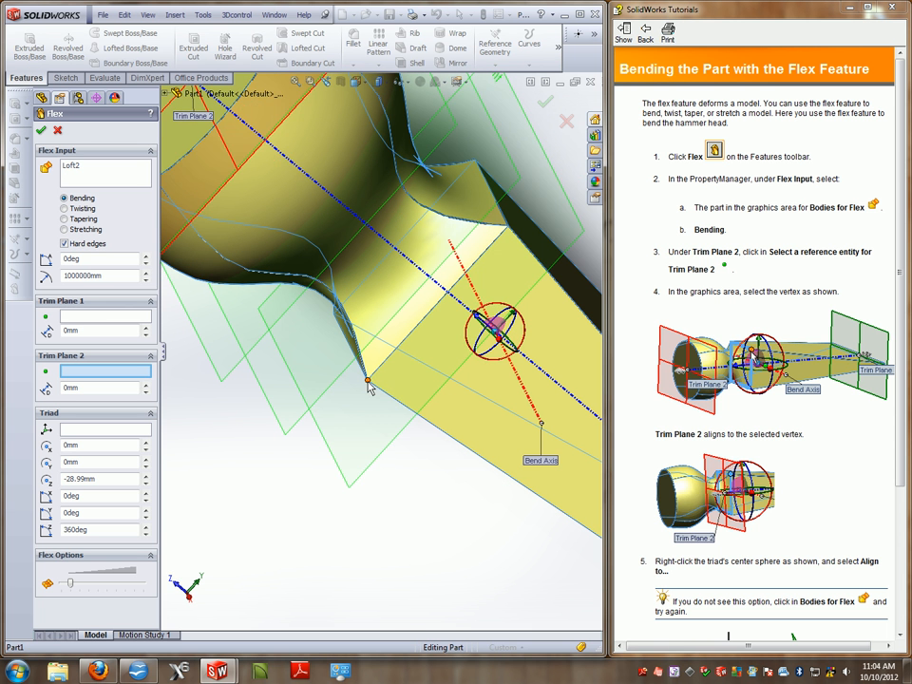
click(368, 382)
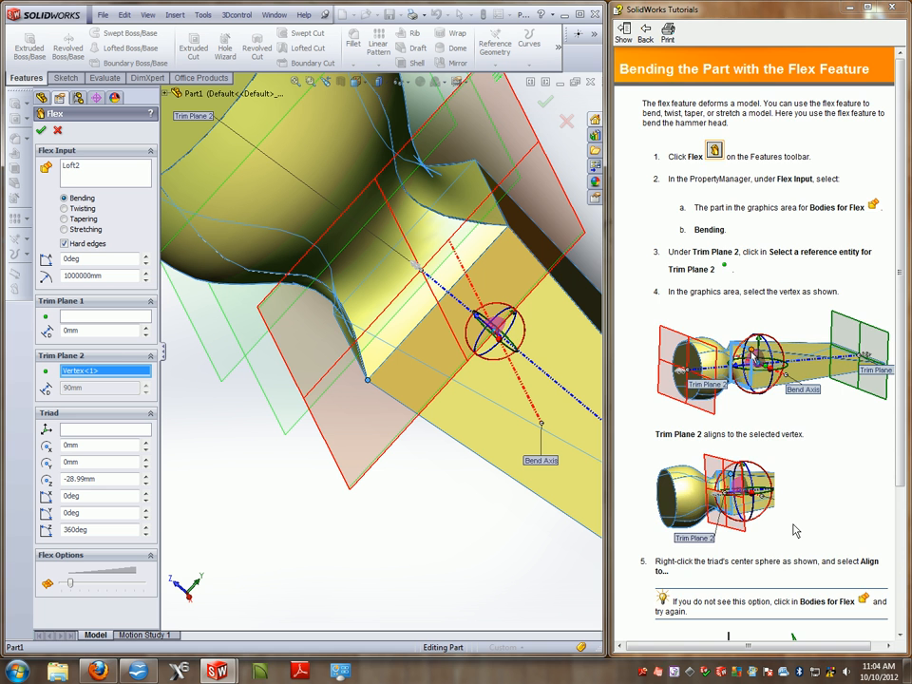
Step: Open the tutorial's final Flex page and, in the Right view, bend the tapered end downward about 31 degrees from Trim Plane 1
scroll(797, 531, down, 5)
click(651, 637)
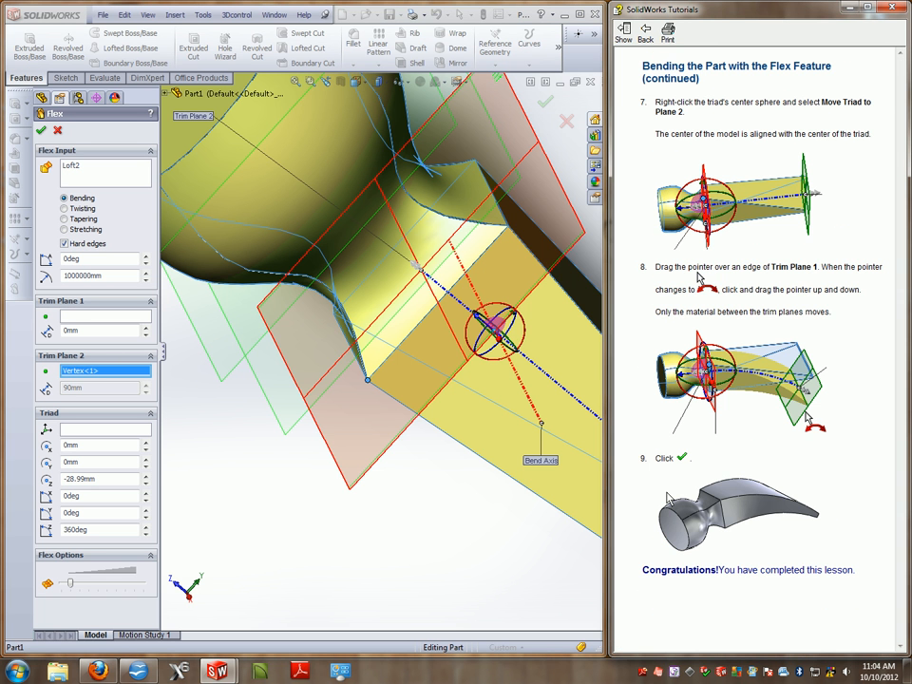
key(f)
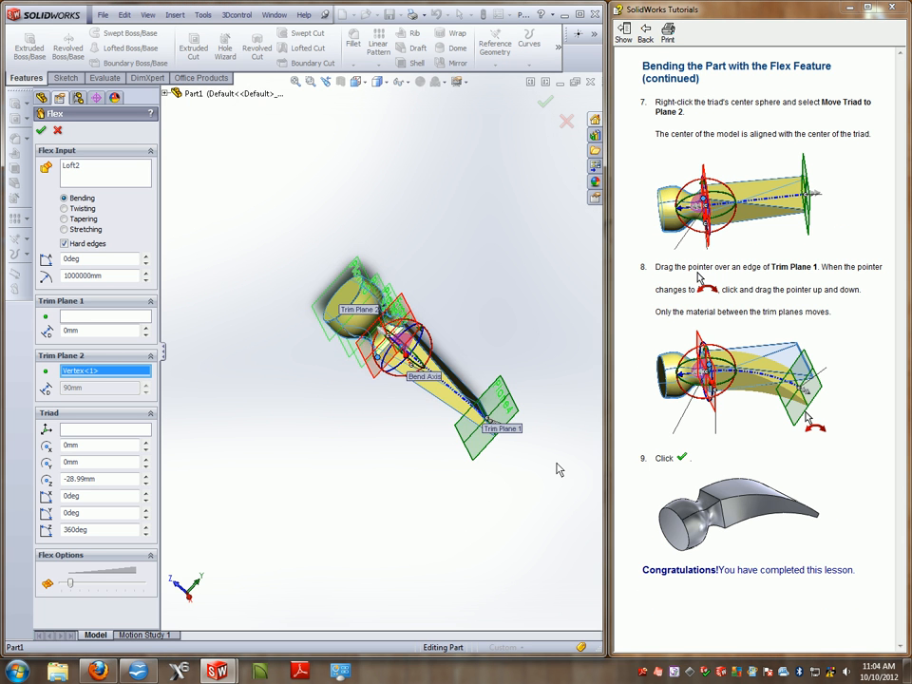
key(space)
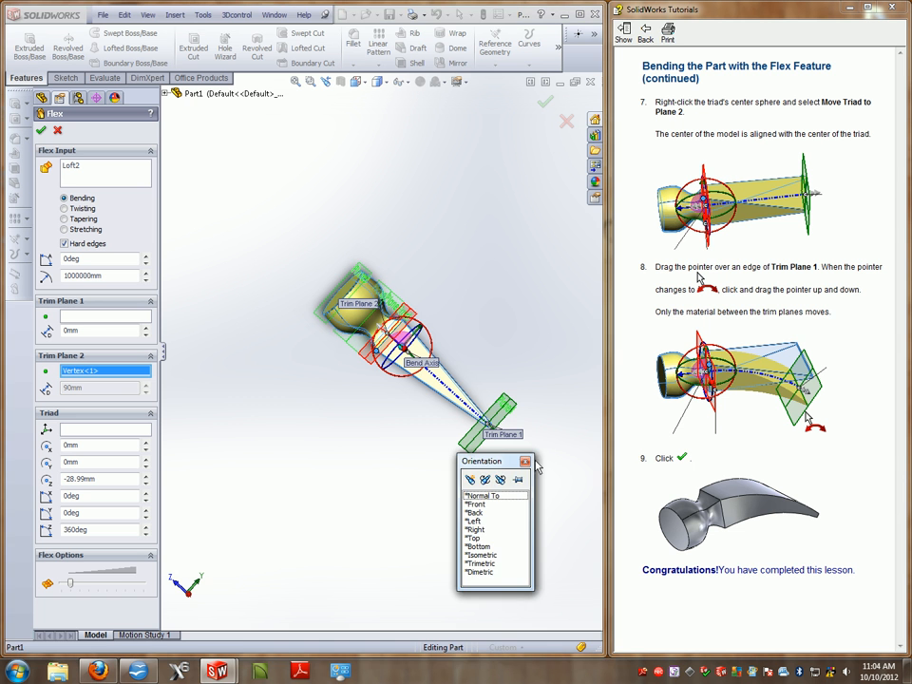
click(490, 530)
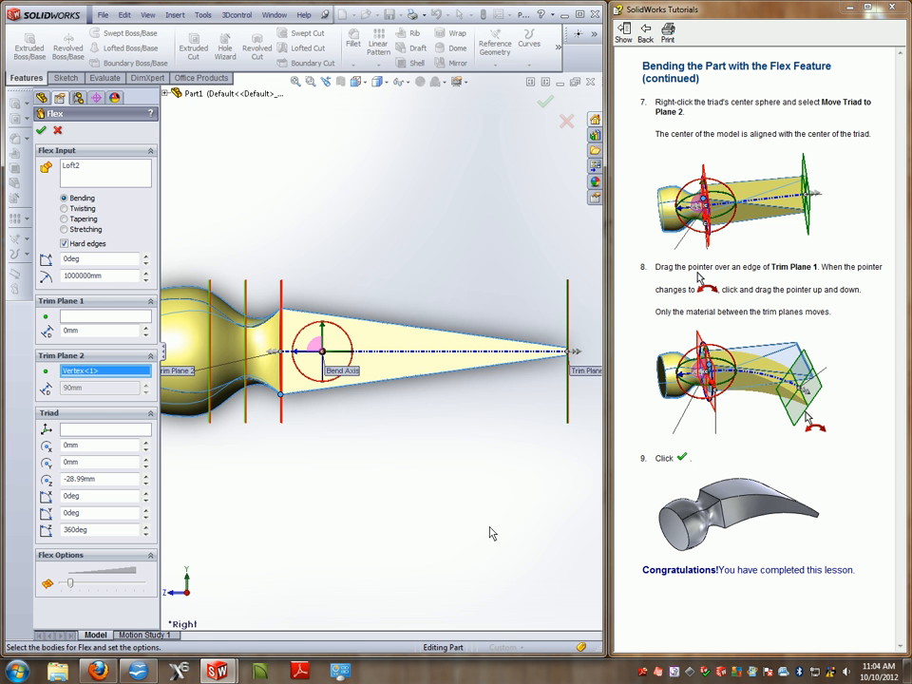
key(f)
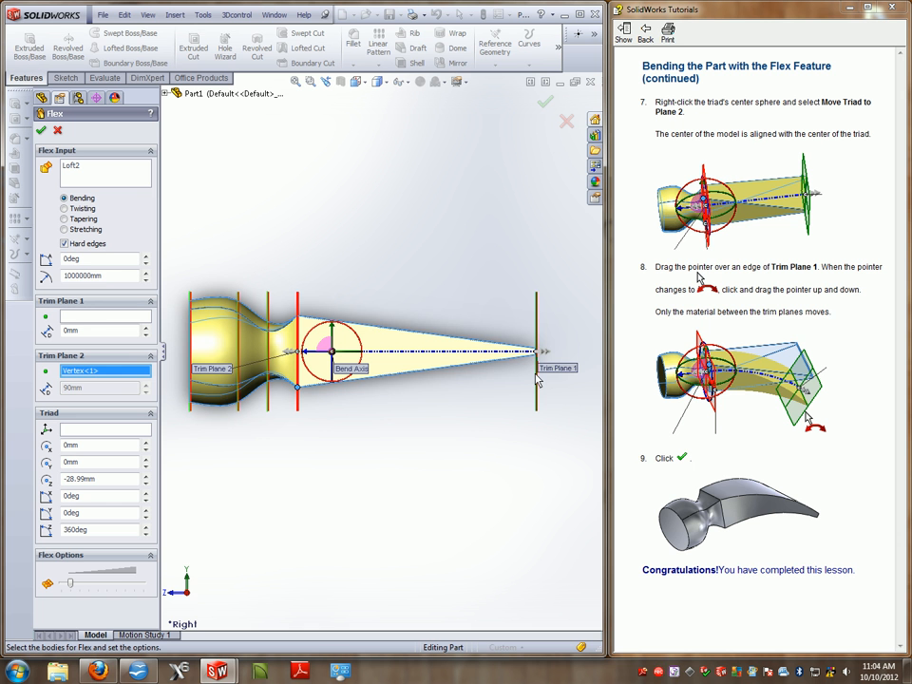
drag(536, 380, 530, 463)
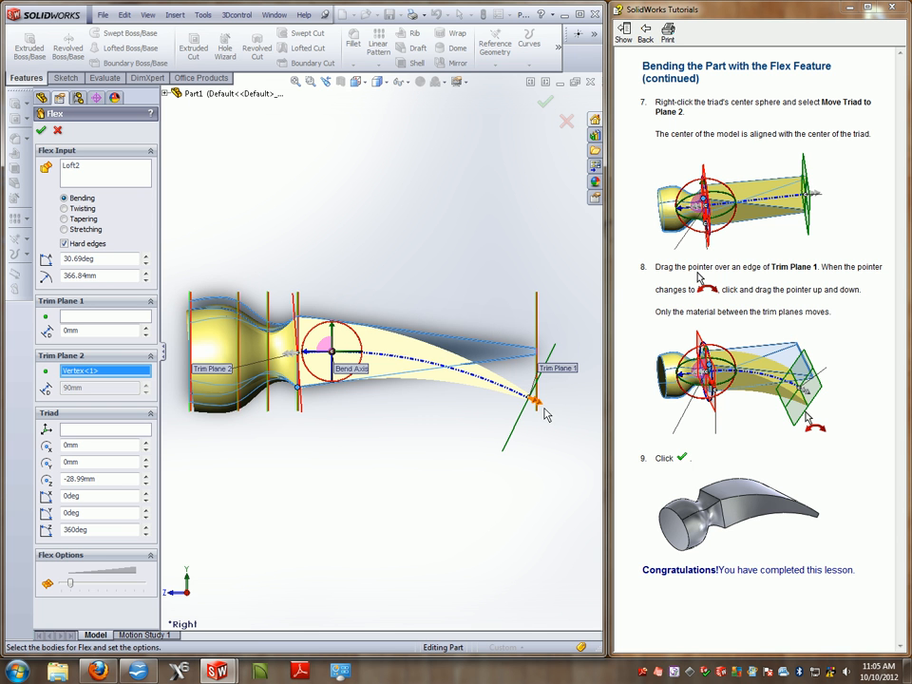
Step: Recheck the tutorial pages, adjust the downward bend to about 34 degrees with Trim Plane 1 offset about 0.55 mm, and apply the Flex
click(645, 33)
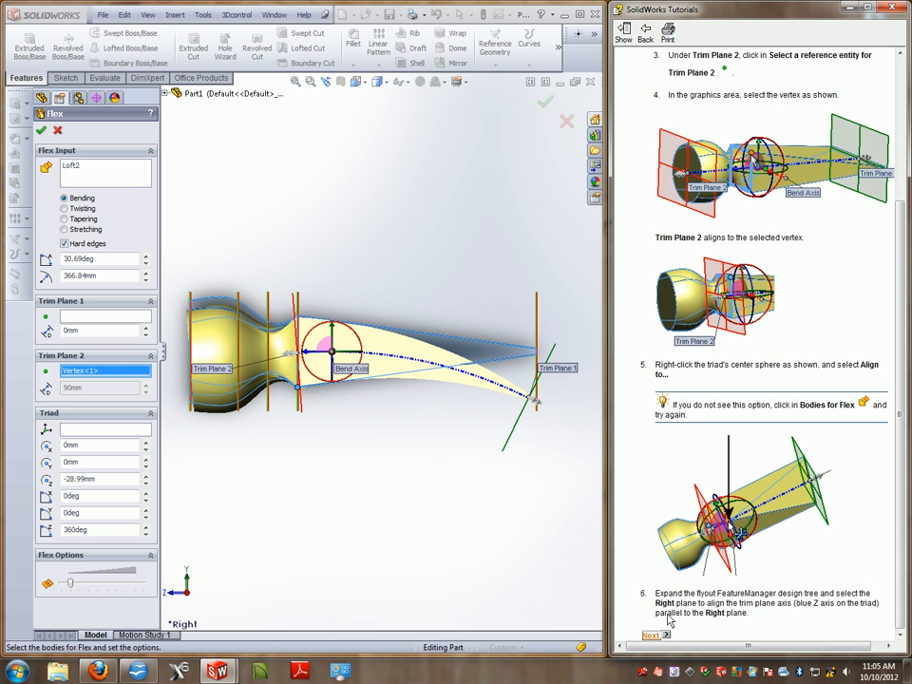
click(652, 637)
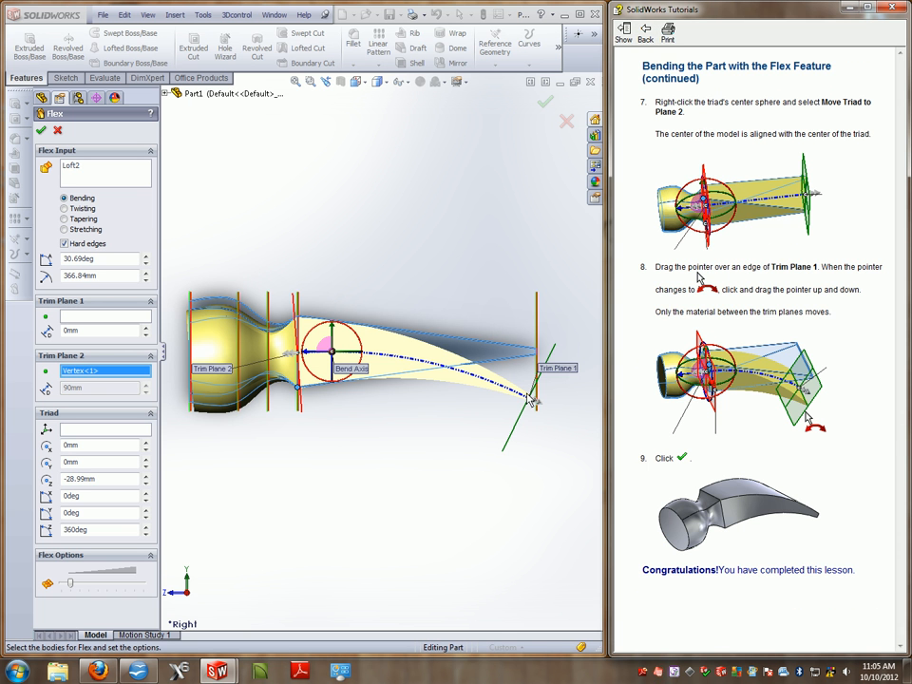
mouse_move(537, 409)
mouse_down()
mouse_move(532, 414)
mouse_move(542, 415)
mouse_move(524, 424)
mouse_move(529, 419)
mouse_up()
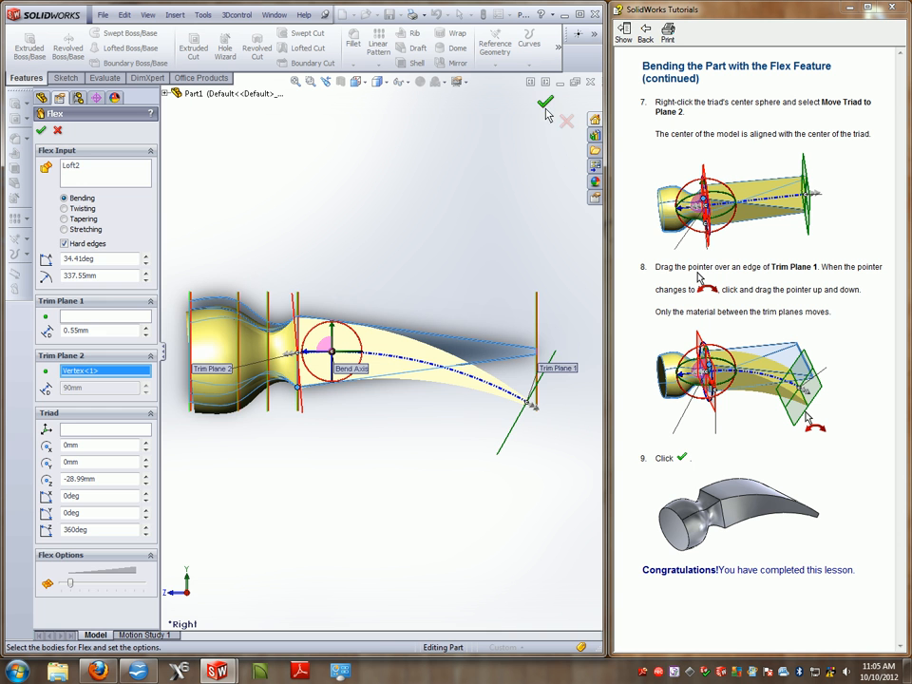
key(Return)
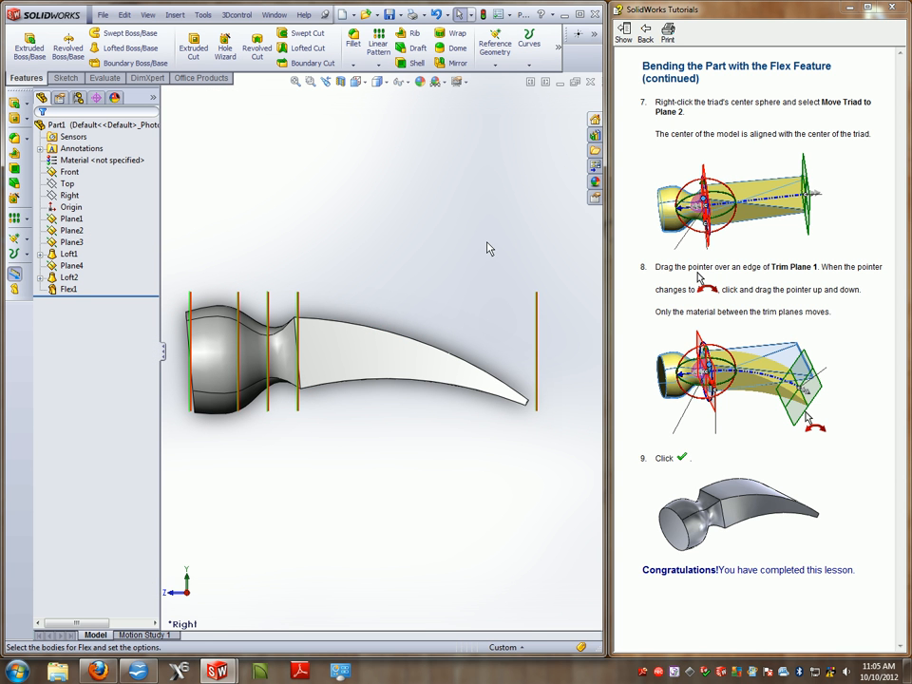
Step: Examine the finished hammer head from the isometric direction and close up on its curved, tapered end
key(ctrl+7)
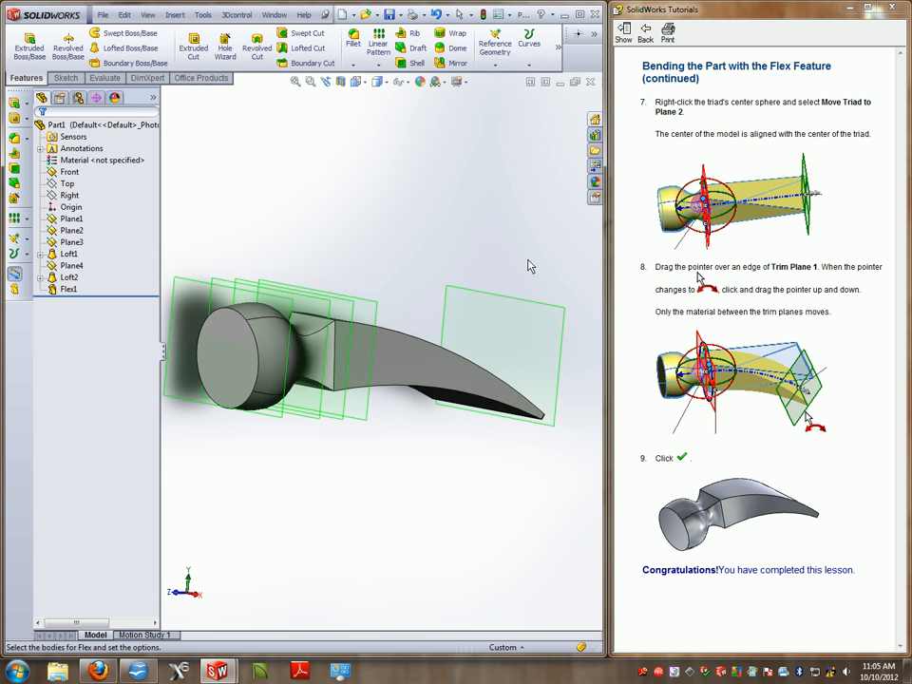
scroll(503, 319, down, 5)
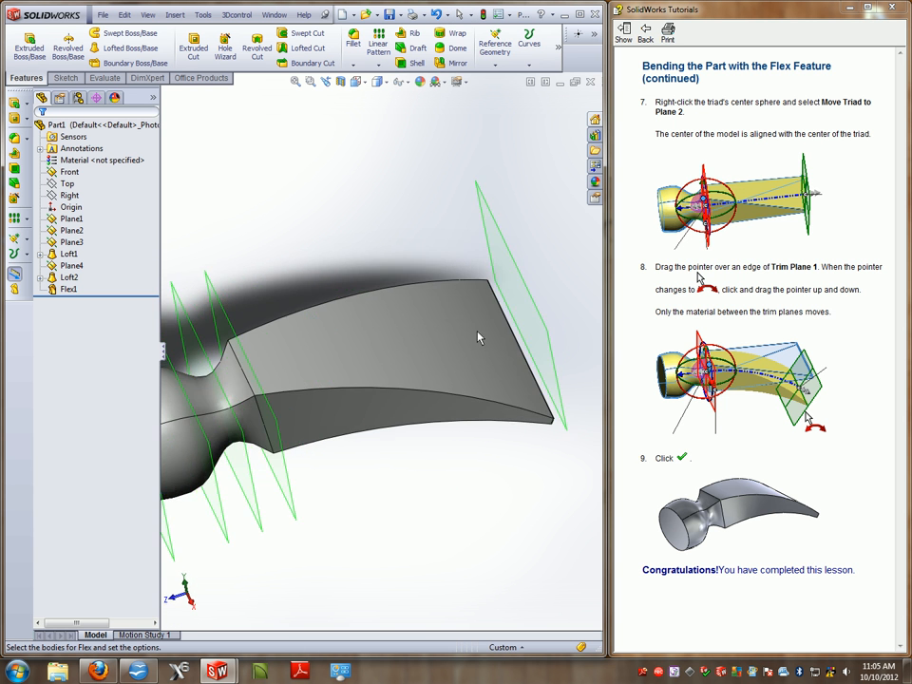
click(657, 674)
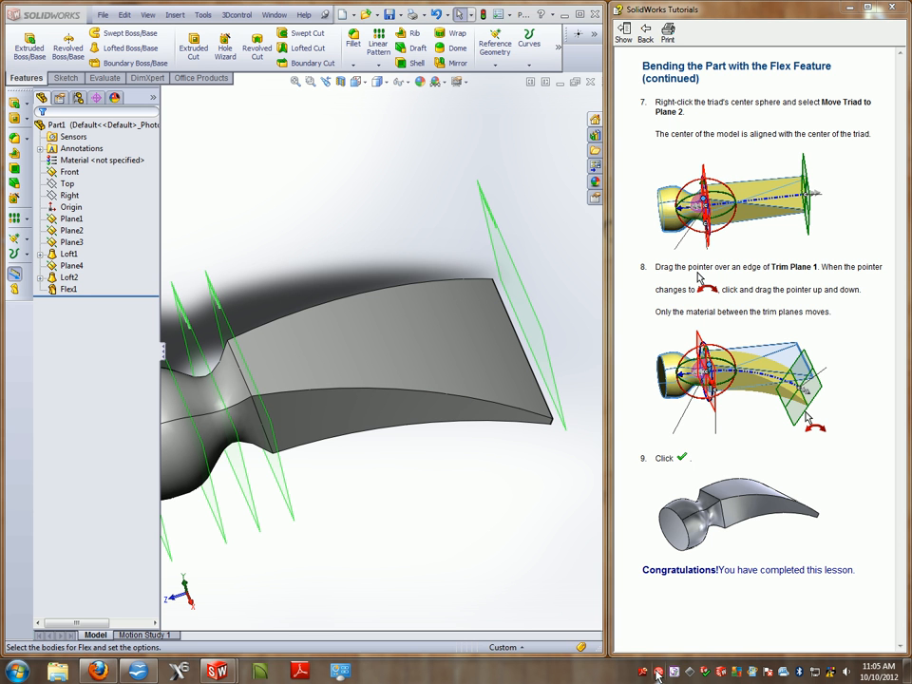